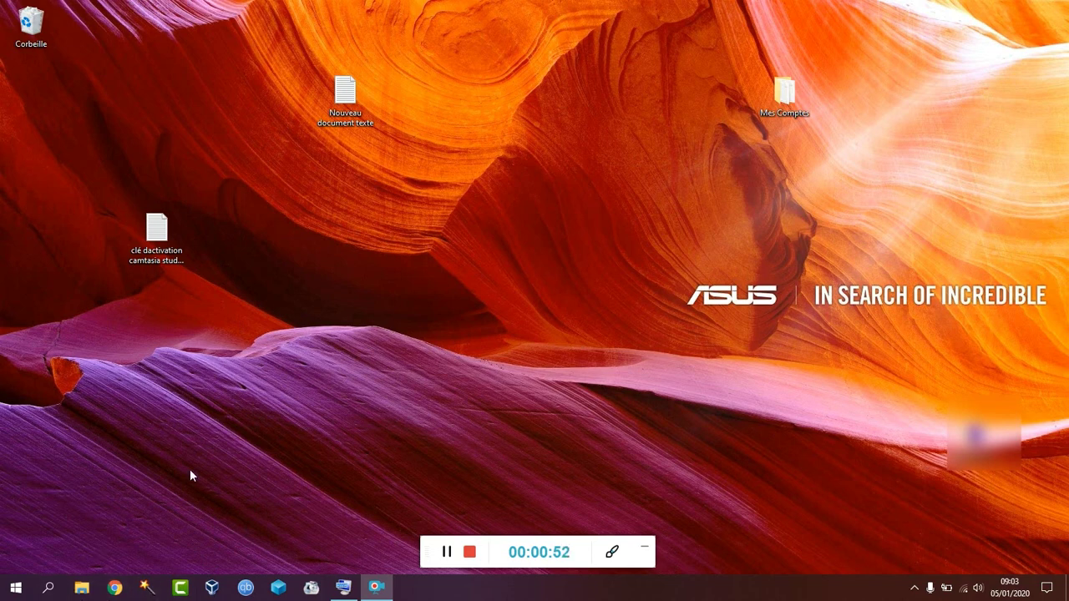
# - Move the Windows XP Home ISO file from the Téléchargements folder to the desktop
pyautogui.press('super+e')
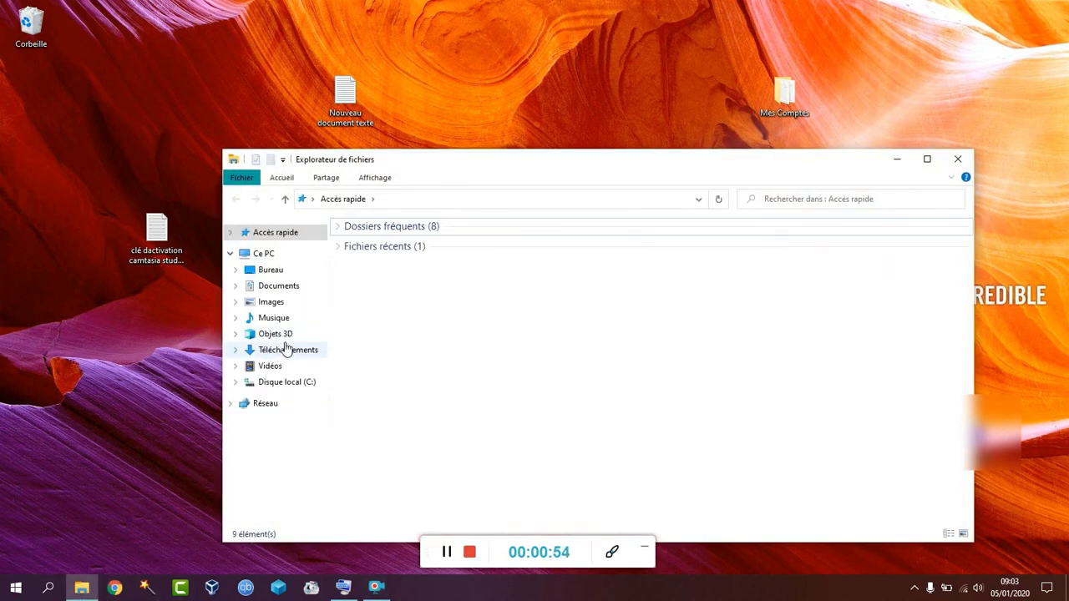
pyautogui.click(286, 349)
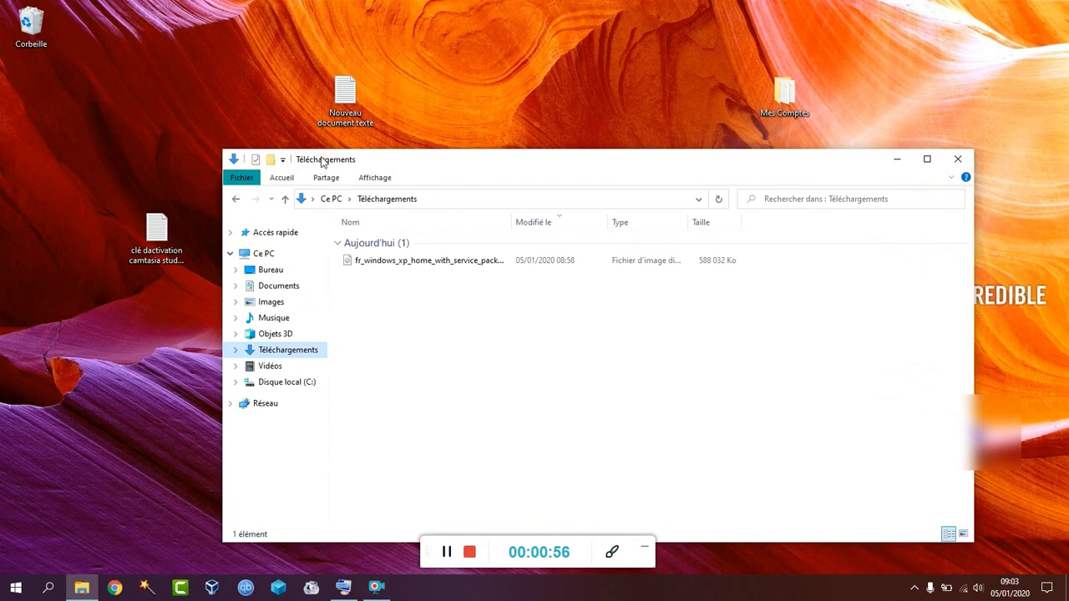
pyautogui.click(391, 265)
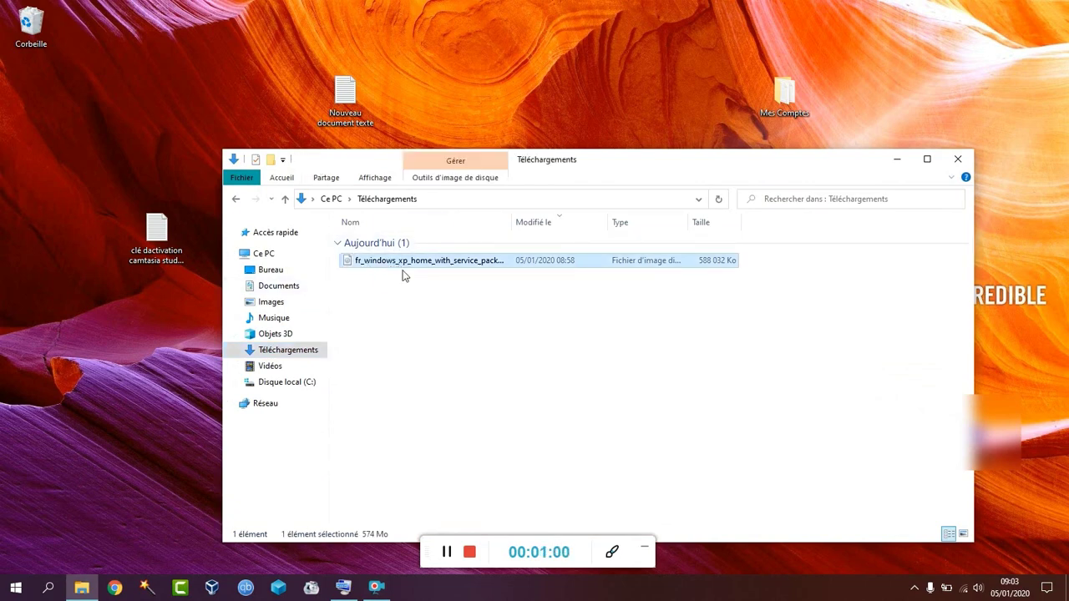
pyautogui.moveTo(406, 269); pyautogui.dragTo(145, 403)
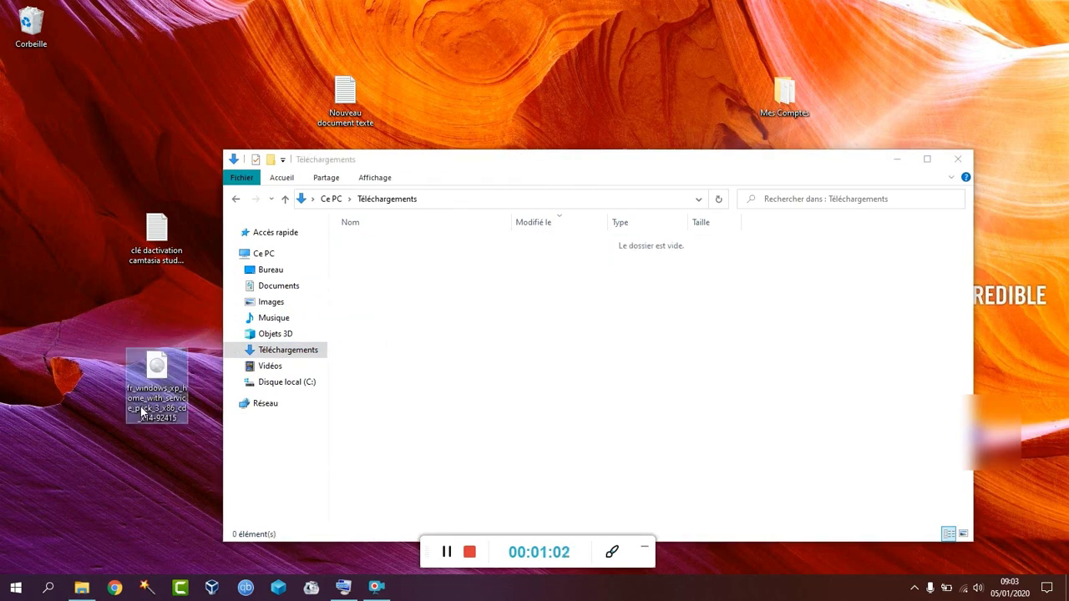
# - Move the Windows XP ISO from the desktop into the ISO WINDOWS folder on drive C: and close the file explorer
pyautogui.click(286, 383)
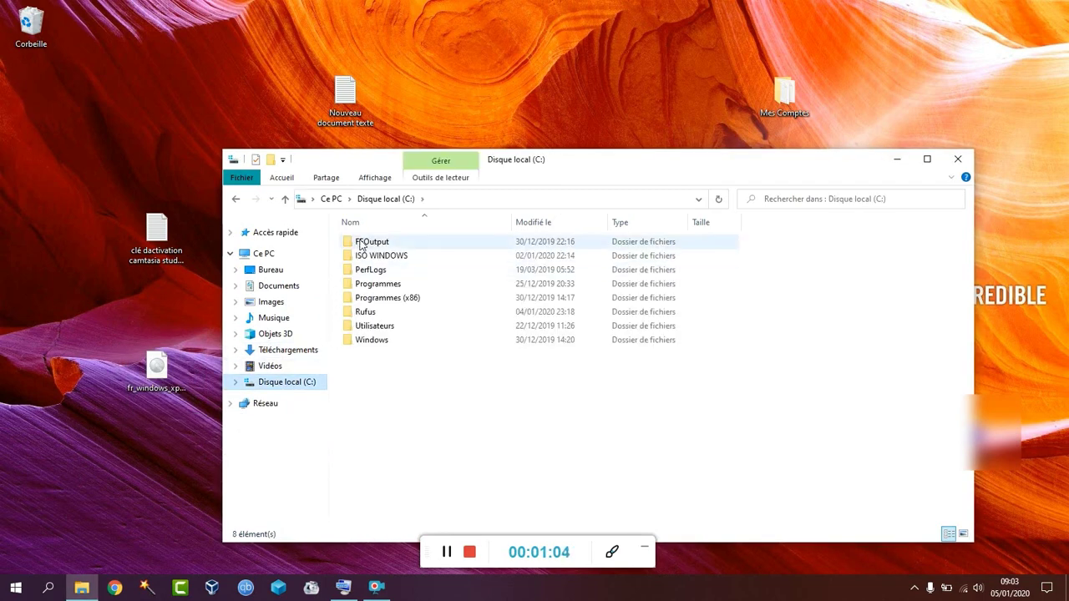
pyautogui.doubleClick(388, 243)
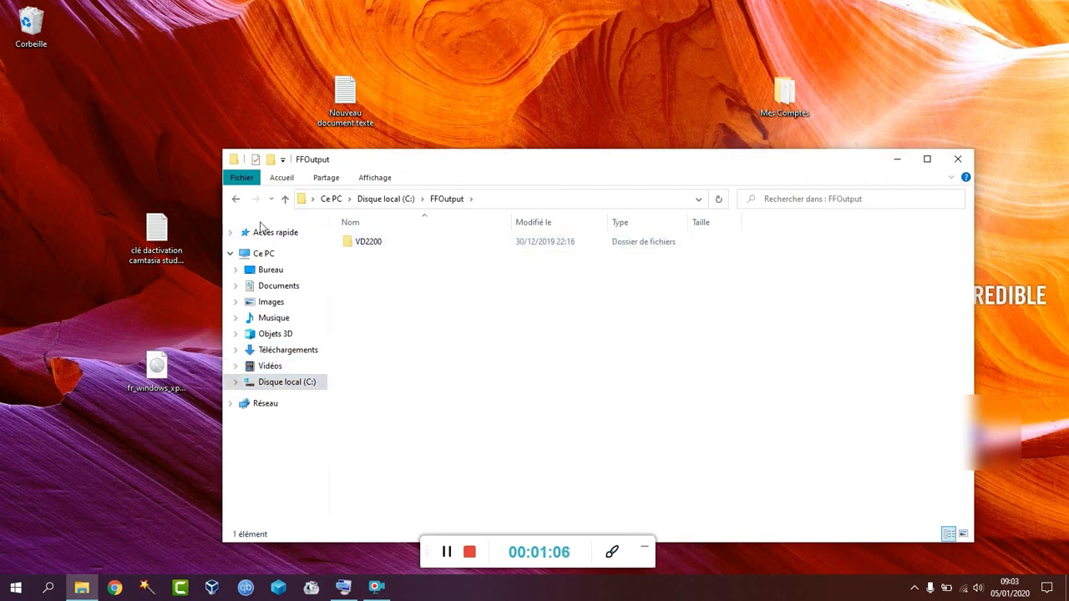
pyautogui.click(236, 199)
pyautogui.doubleClick(376, 253)
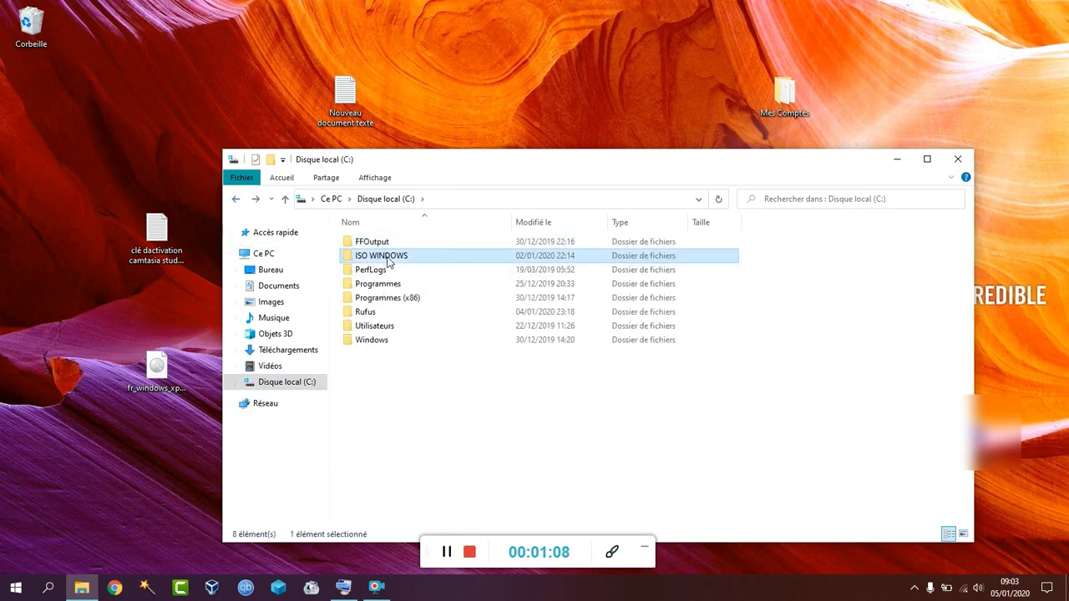
pyautogui.moveTo(157, 368); pyautogui.dragTo(380, 337)
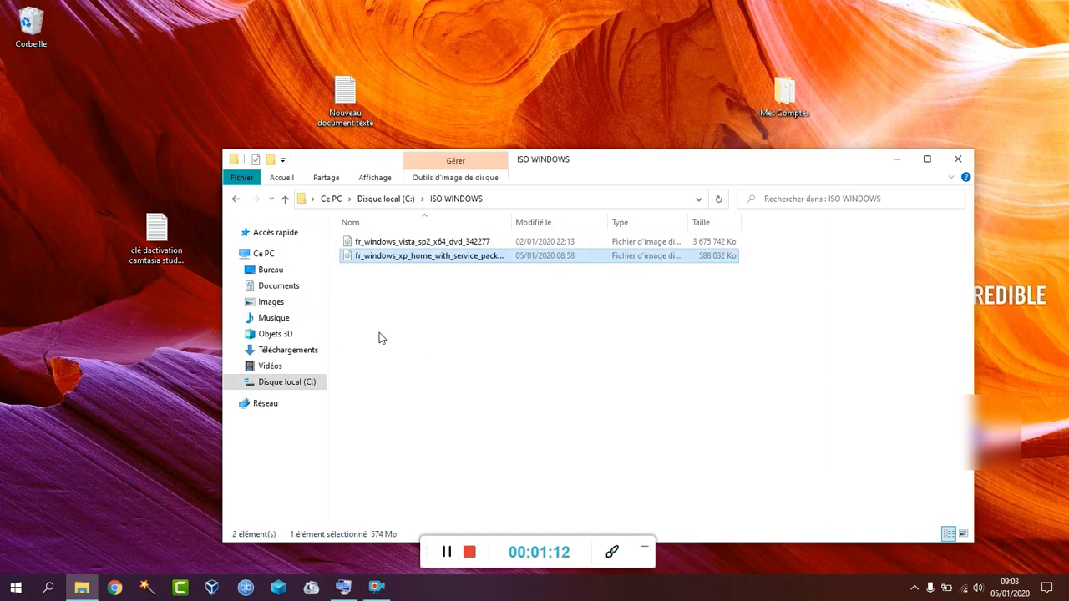
pyautogui.click(493, 308)
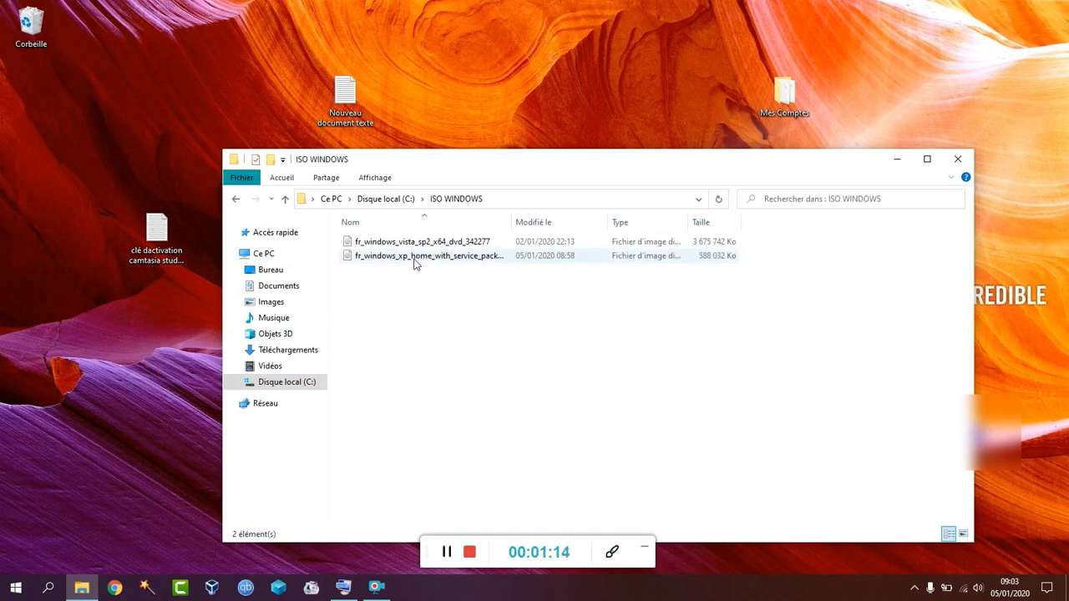
pyautogui.click(959, 161)
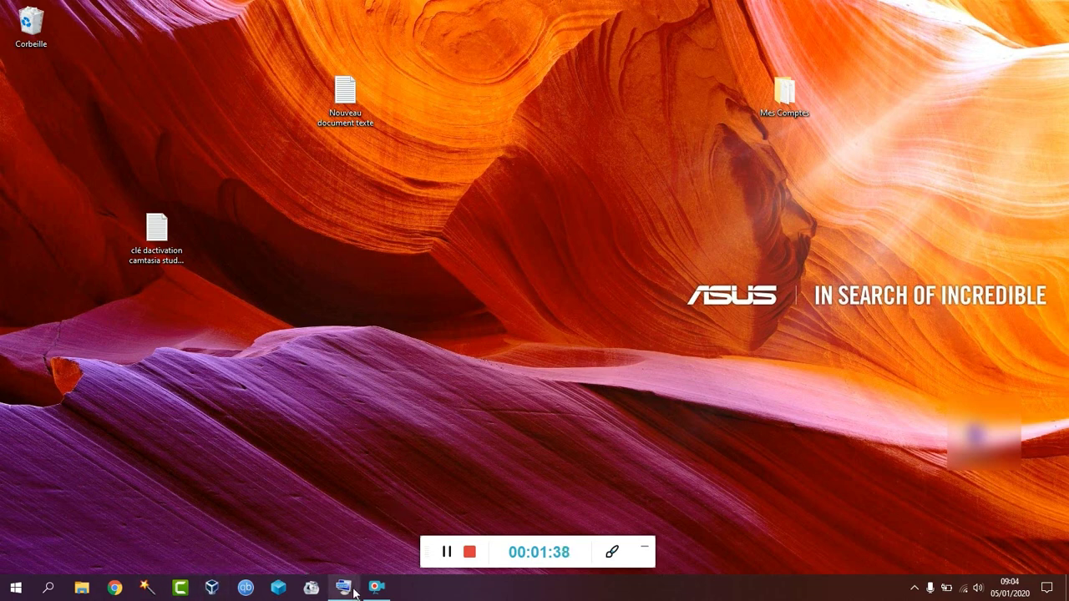
# - Switch to VirtualBox and start a new virtual machine named Windows XP with the version Windows XP (64-bit)
pyautogui.moveTo(349, 587)
pyautogui.click(403, 516)
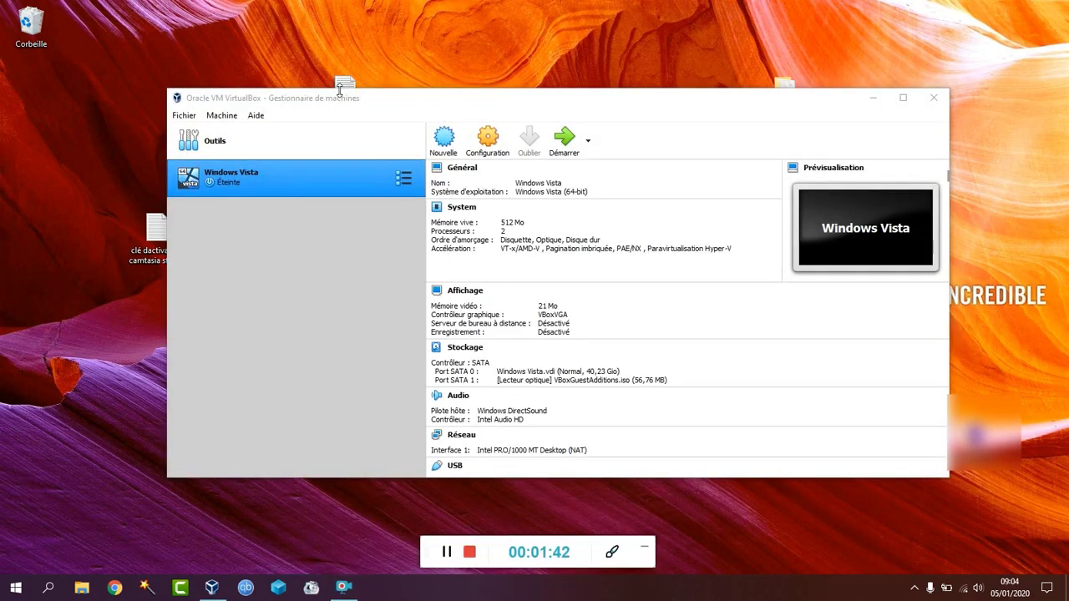
pyautogui.moveTo(348, 102); pyautogui.dragTo(335, 61)
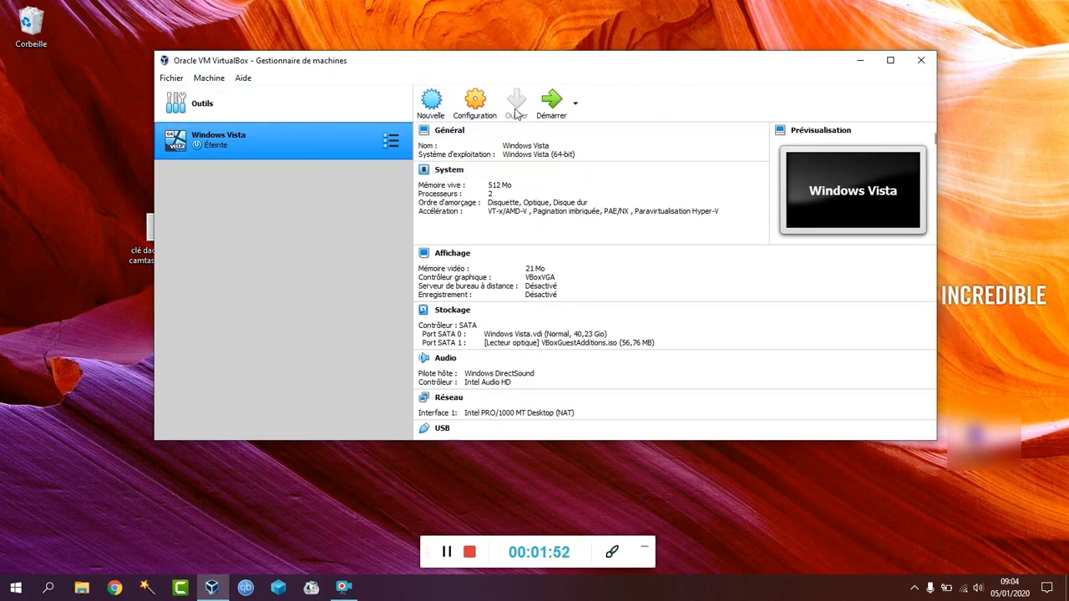
pyautogui.click(428, 107)
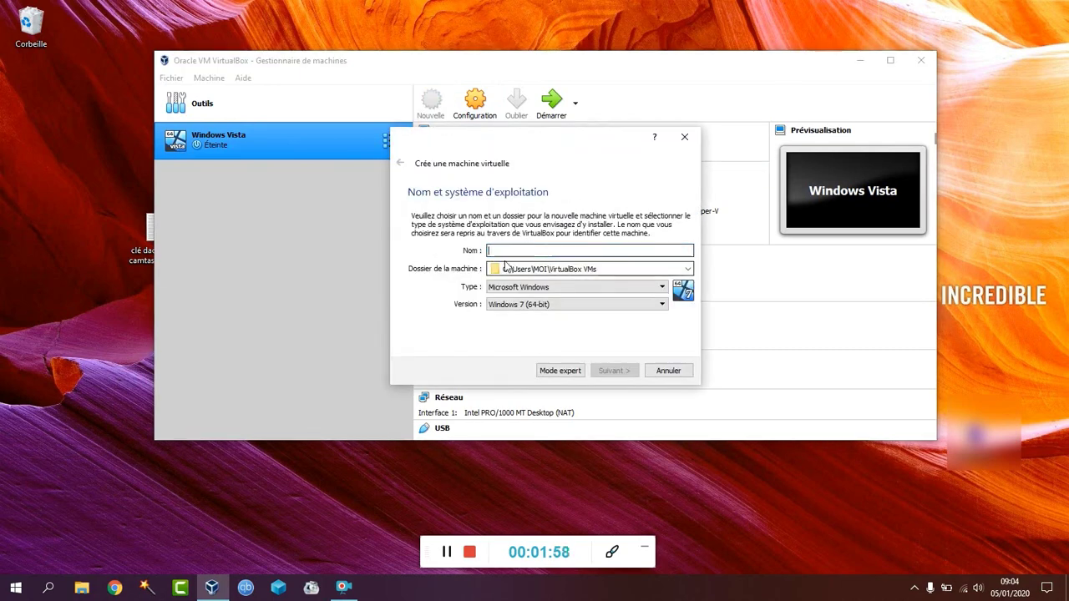
pyautogui.write('W')
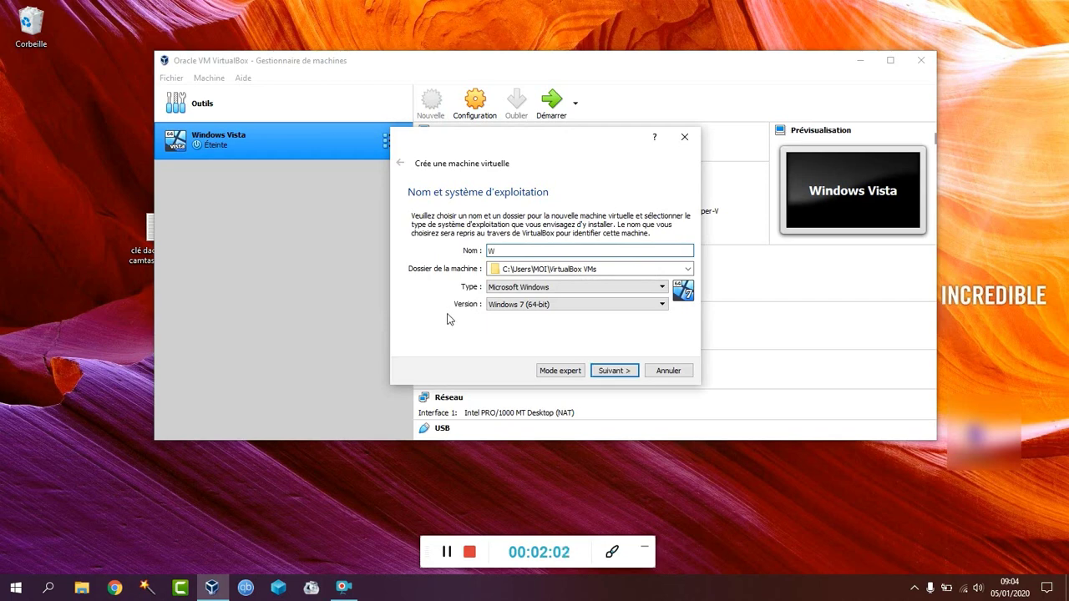
pyautogui.write('indows XP')
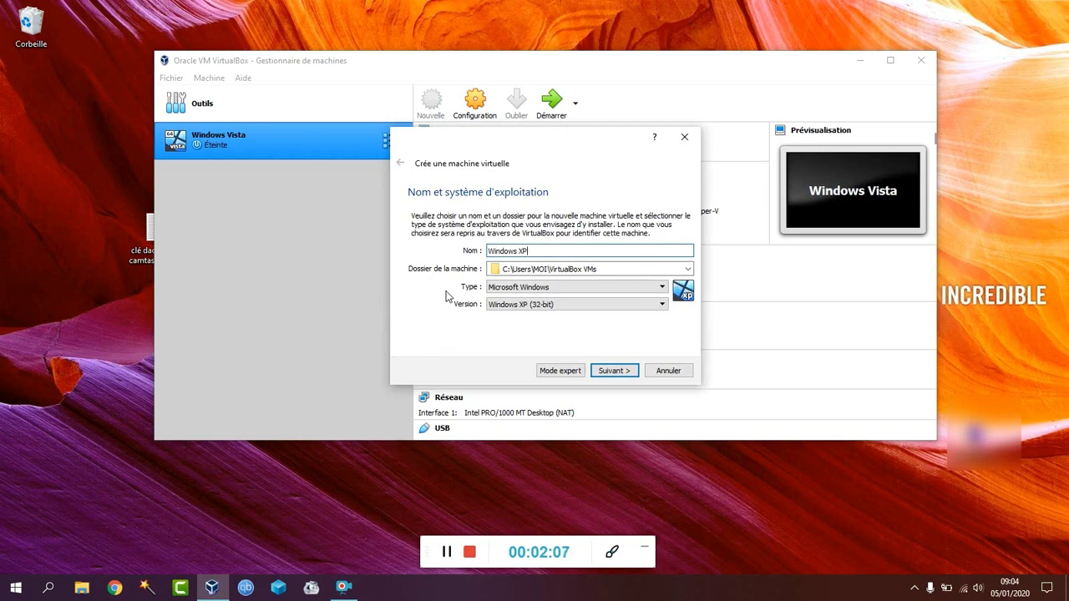
pyautogui.click(526, 306)
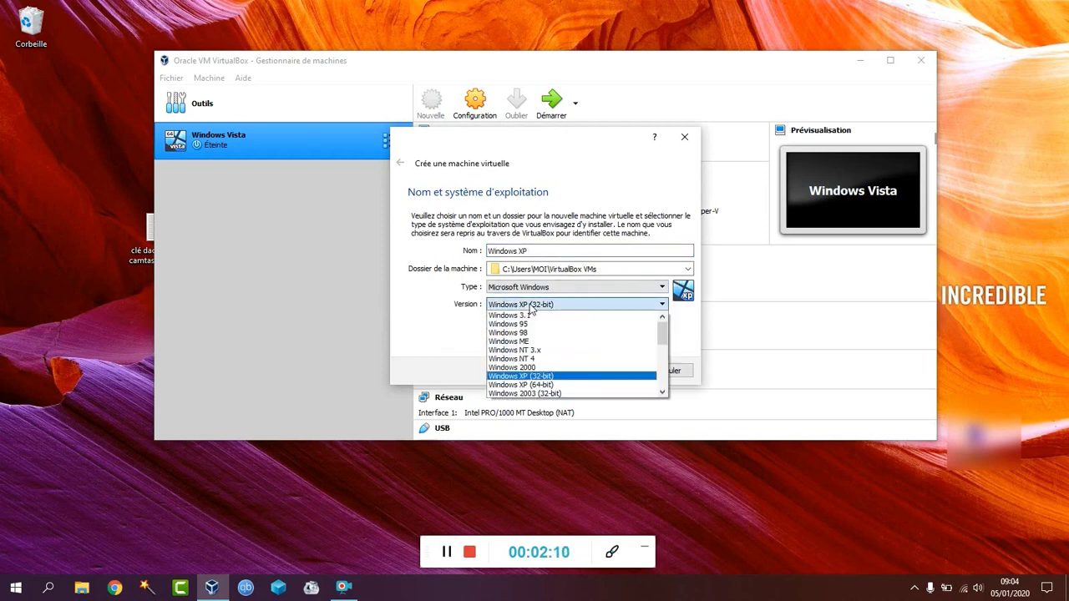
pyautogui.click(536, 384)
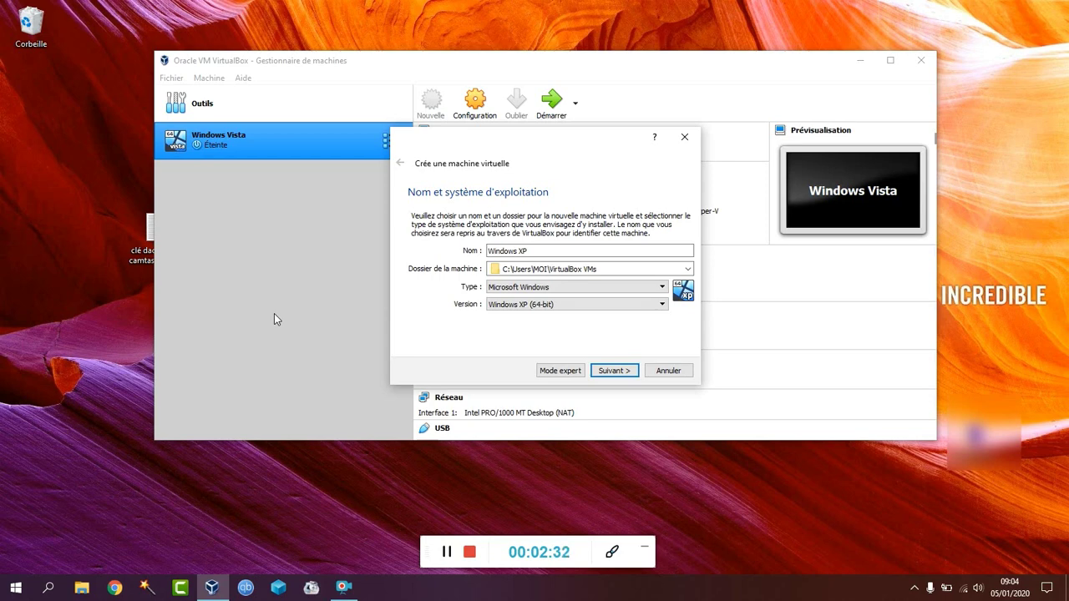
pyautogui.click(616, 372)
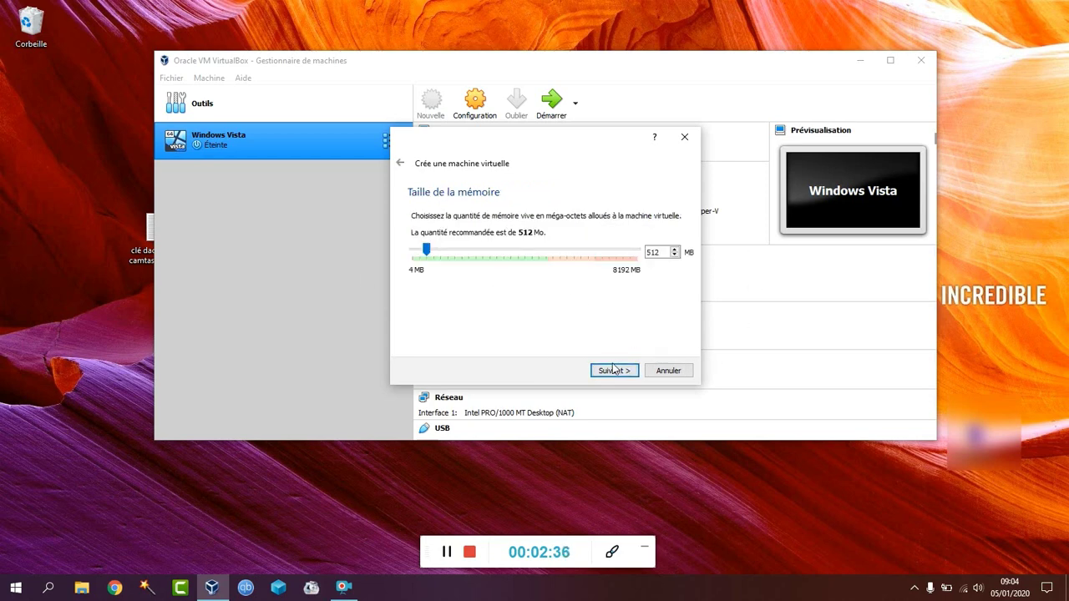
# - Accept 512 MB of memory and create the machine with a new dynamically allocated VDI hard disk of 41,94 Gio
pyautogui.click(618, 372)
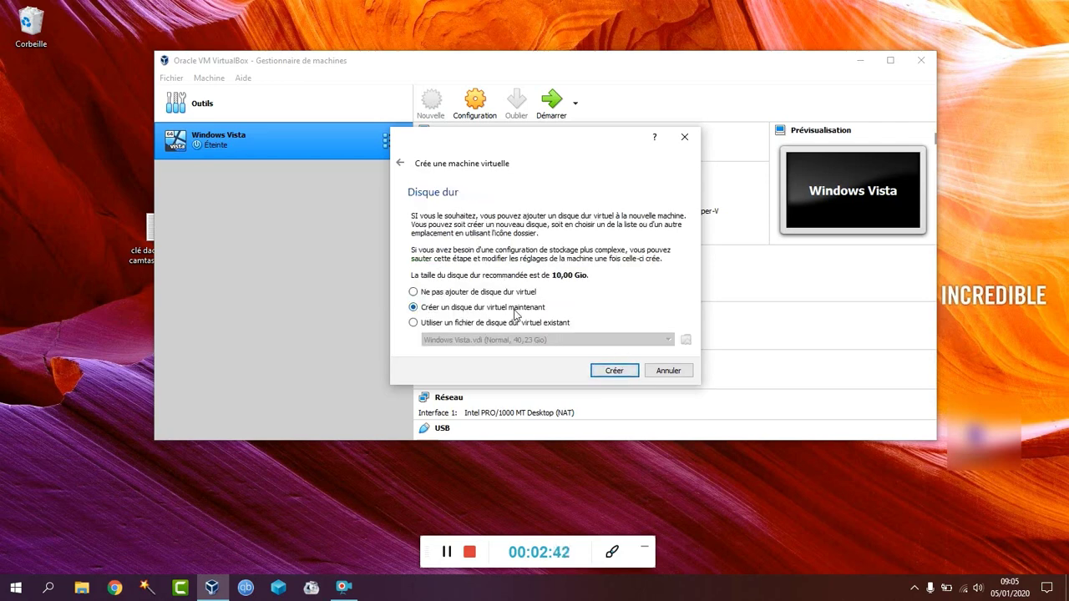
pyautogui.click(608, 373)
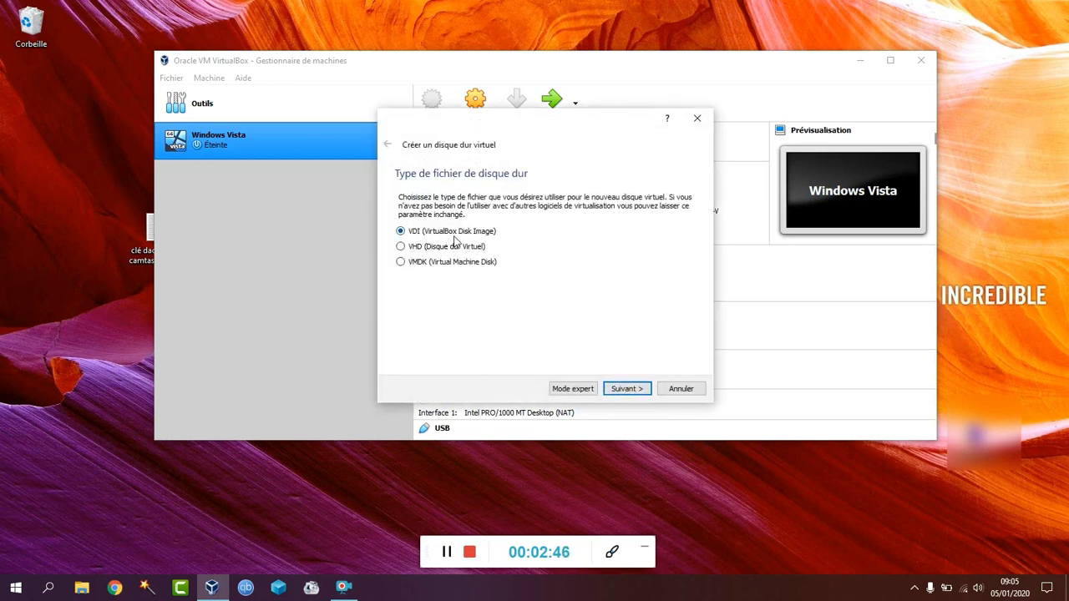
pyautogui.click(626, 388)
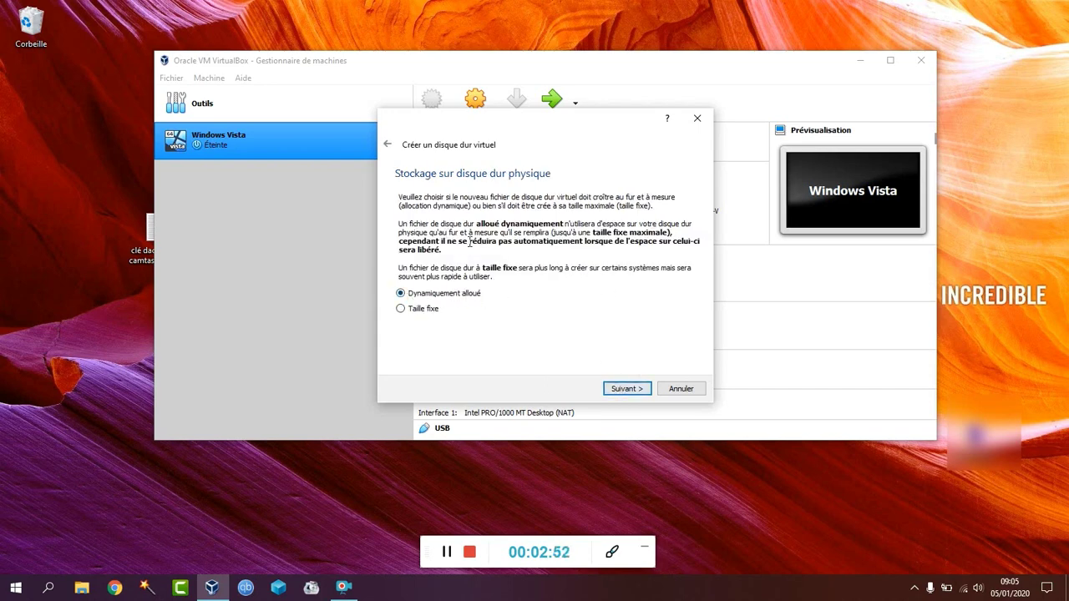
pyautogui.click(622, 388)
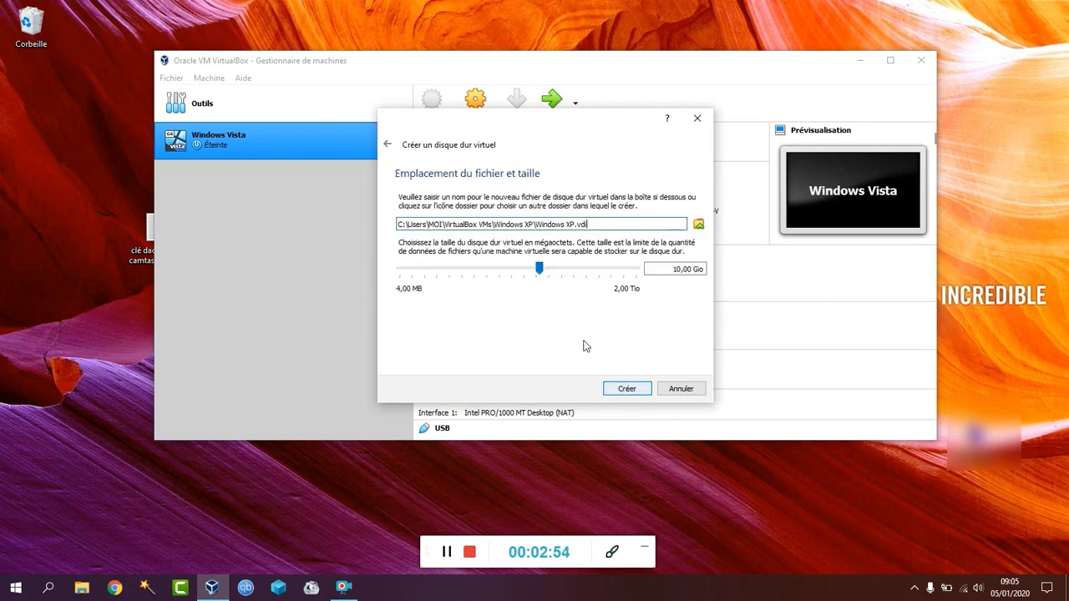
pyautogui.moveTo(539, 269); pyautogui.dragTo(565, 269)
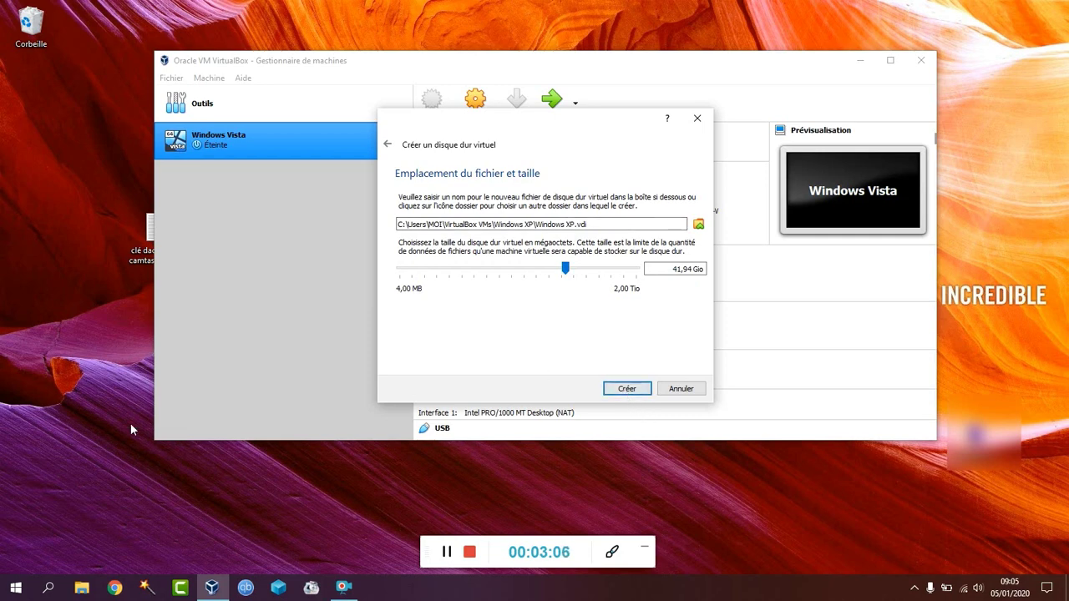
pyautogui.click(631, 395)
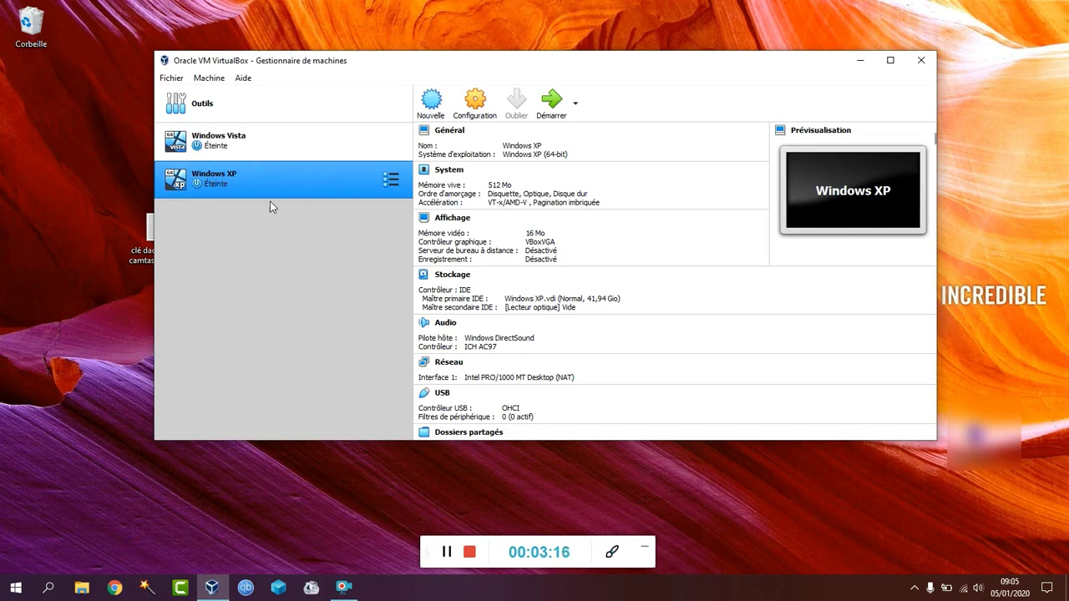
# - In the Windows XP machine's advanced general settings, set the shared clipboard and drag-and-drop to Bidirectionnel
pyautogui.click(480, 107)
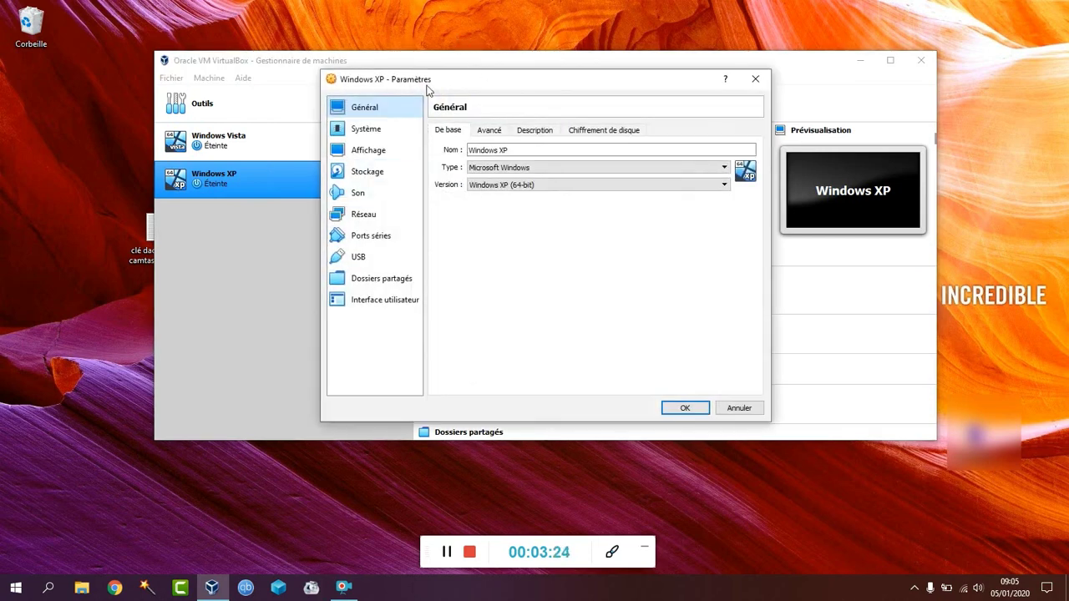
pyautogui.moveTo(435, 83); pyautogui.dragTo(400, 84)
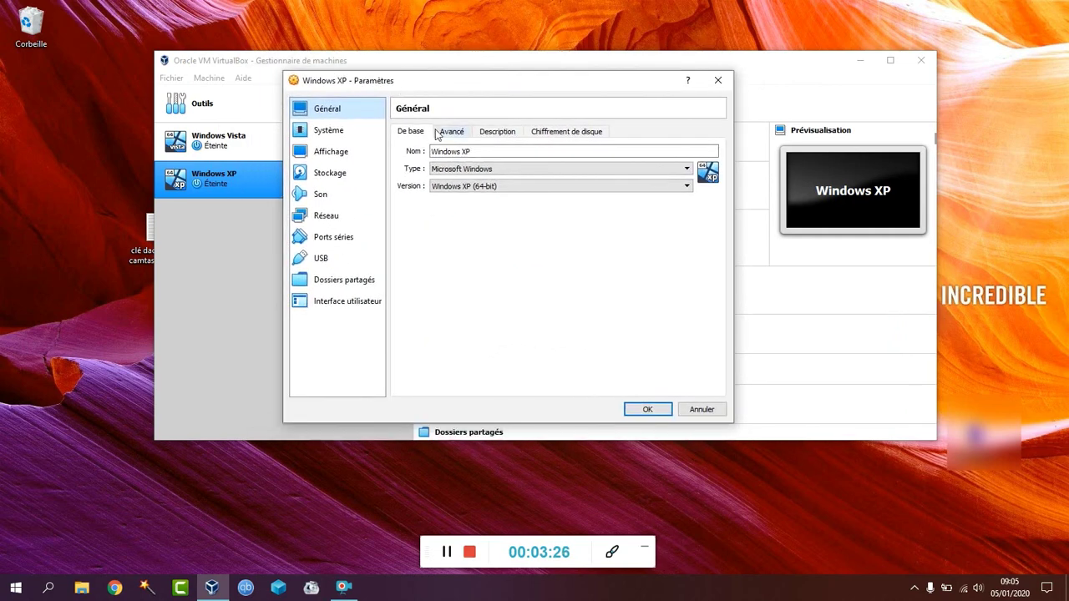
pyautogui.click(461, 133)
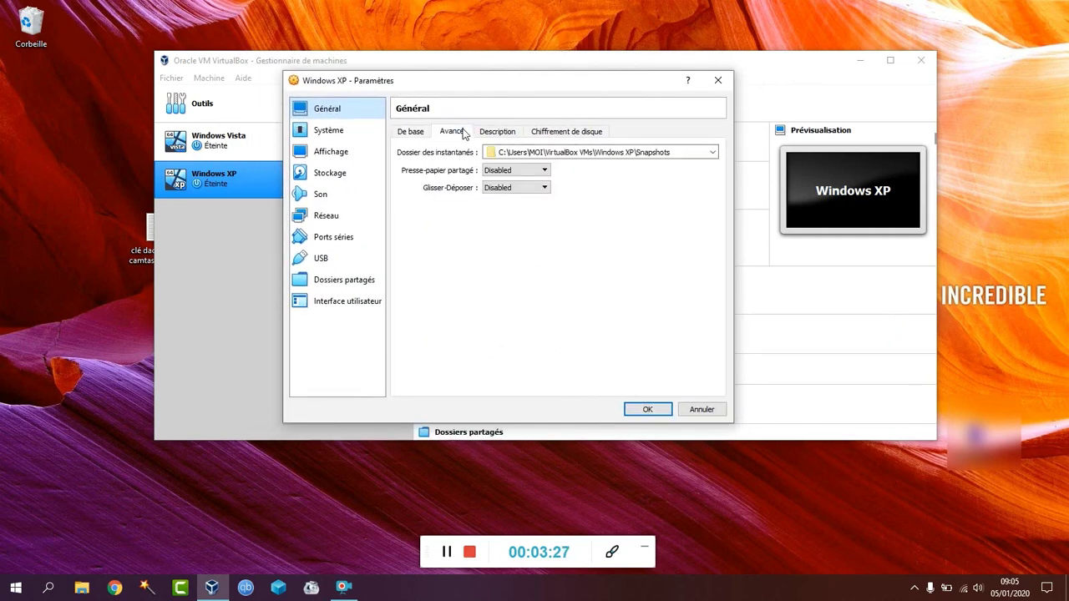
pyautogui.click(432, 138)
pyautogui.click(450, 134)
pyautogui.click(507, 171)
pyautogui.click(505, 207)
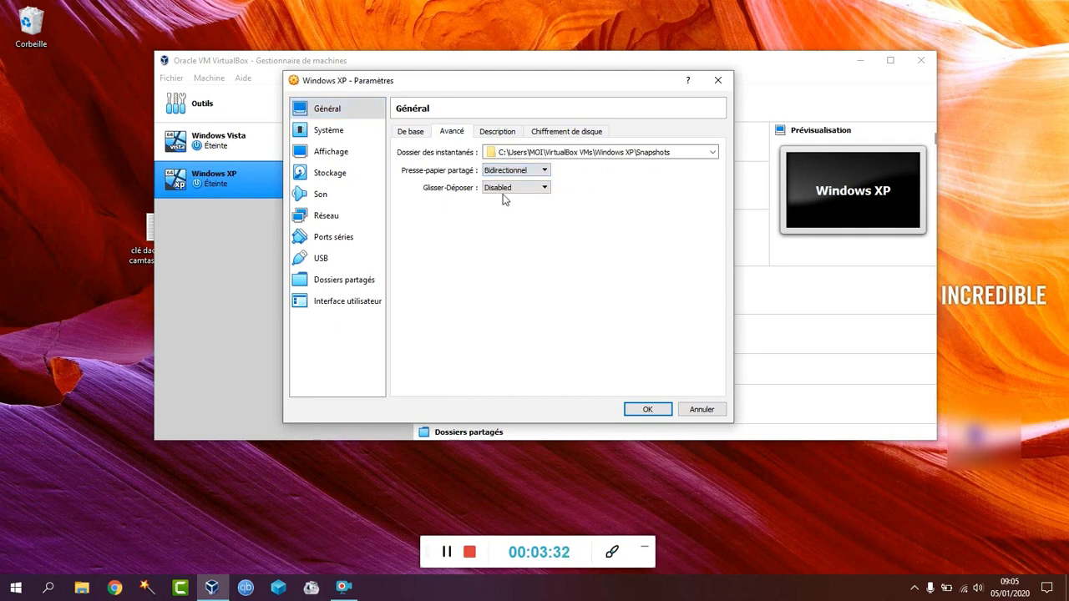
pyautogui.click(514, 188)
pyautogui.click(505, 225)
# - In the Windows XP machine's system settings, set the number of processors to 2 and enable PAE/NX
pyautogui.click(350, 139)
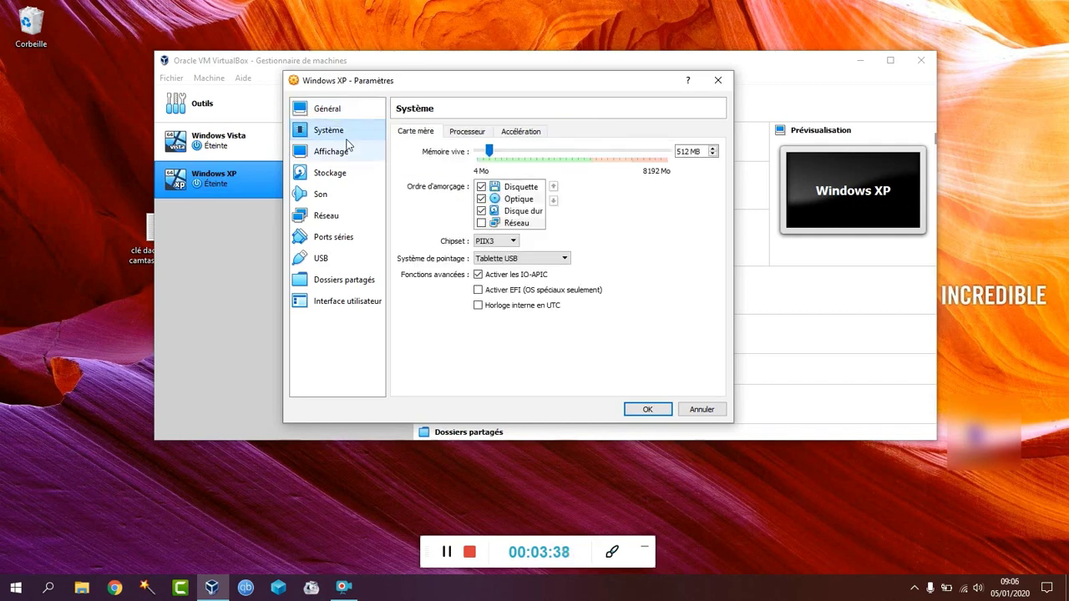
pyautogui.click(455, 135)
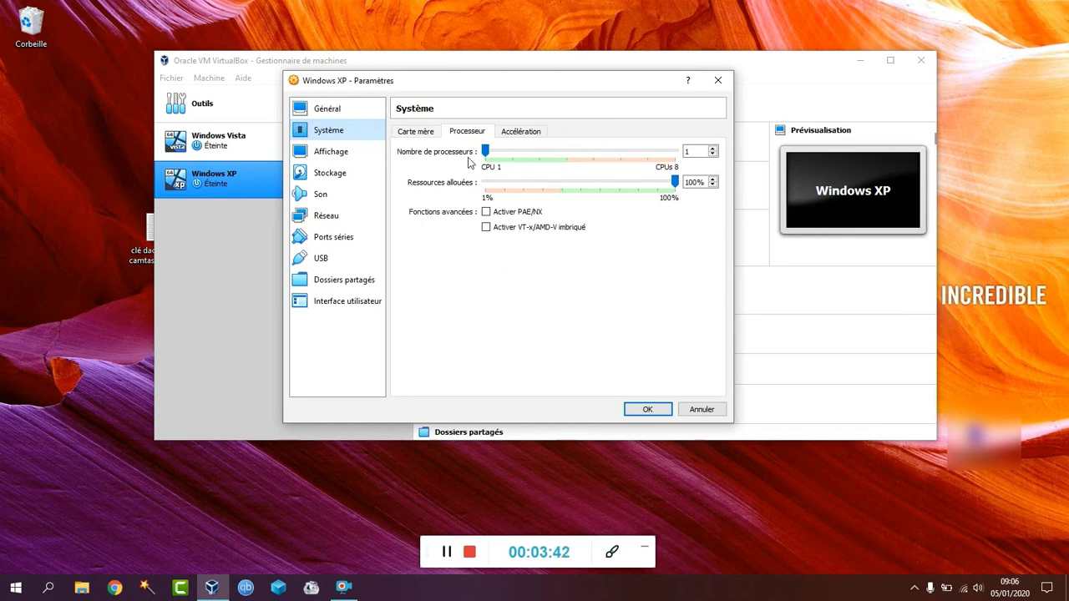
pyautogui.moveTo(485, 153); pyautogui.dragTo(509, 155)
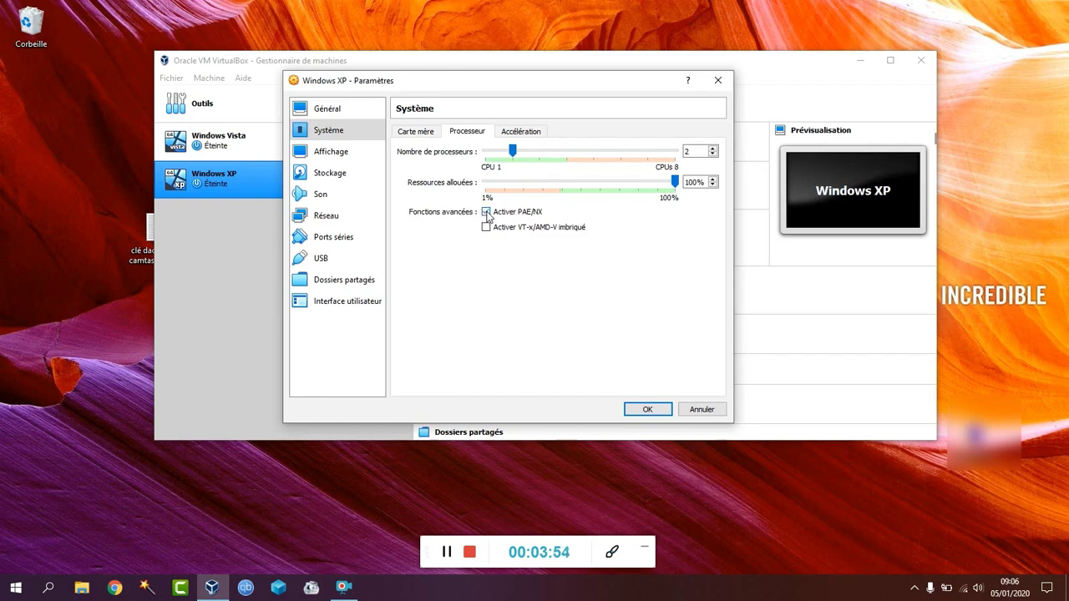
pyautogui.click(345, 154)
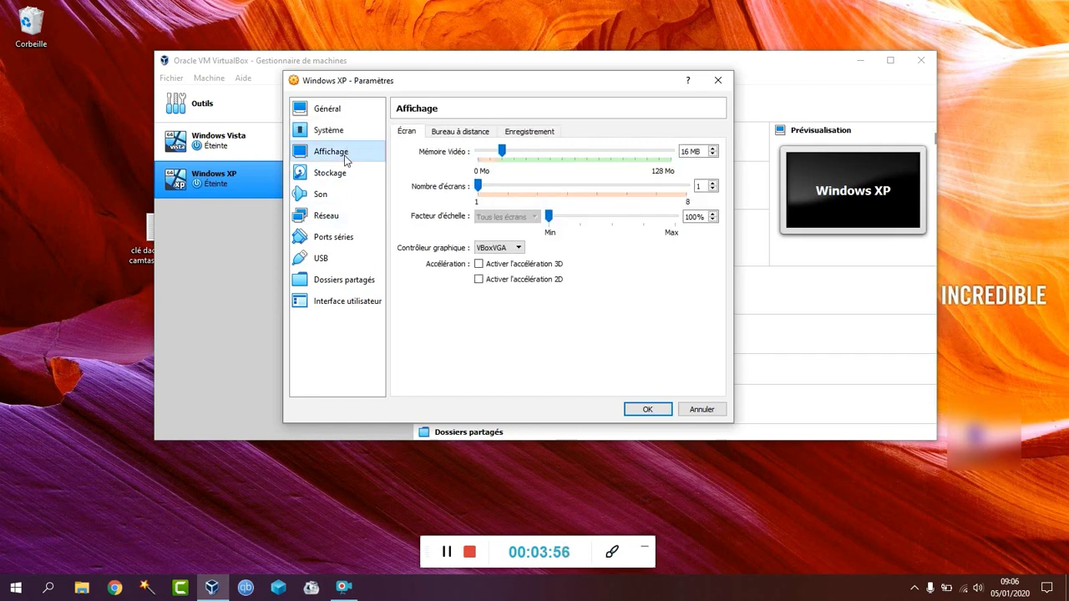
pyautogui.click(345, 184)
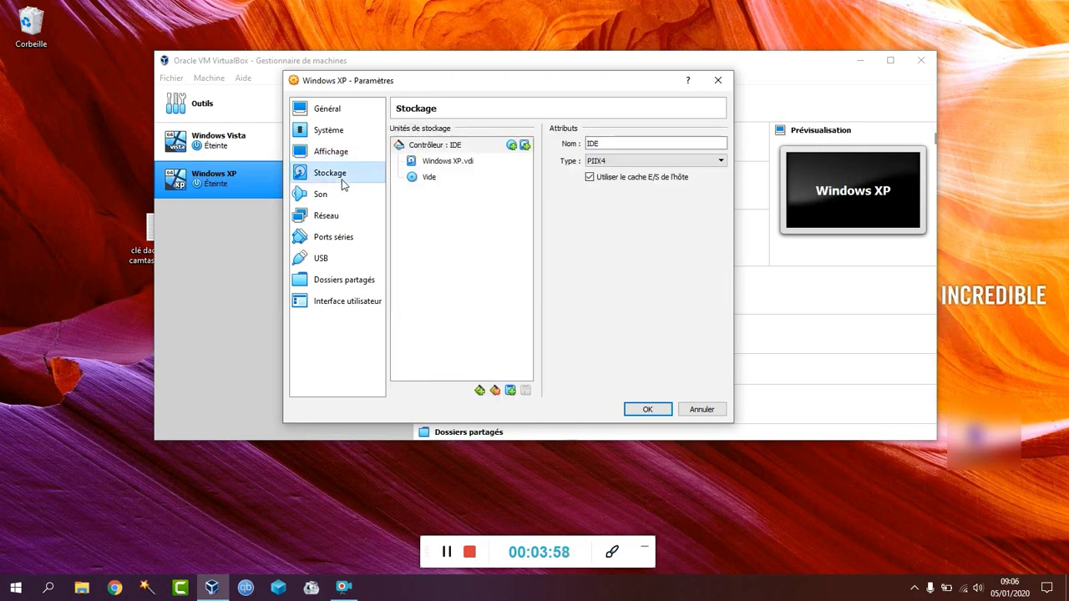
pyautogui.click(317, 264)
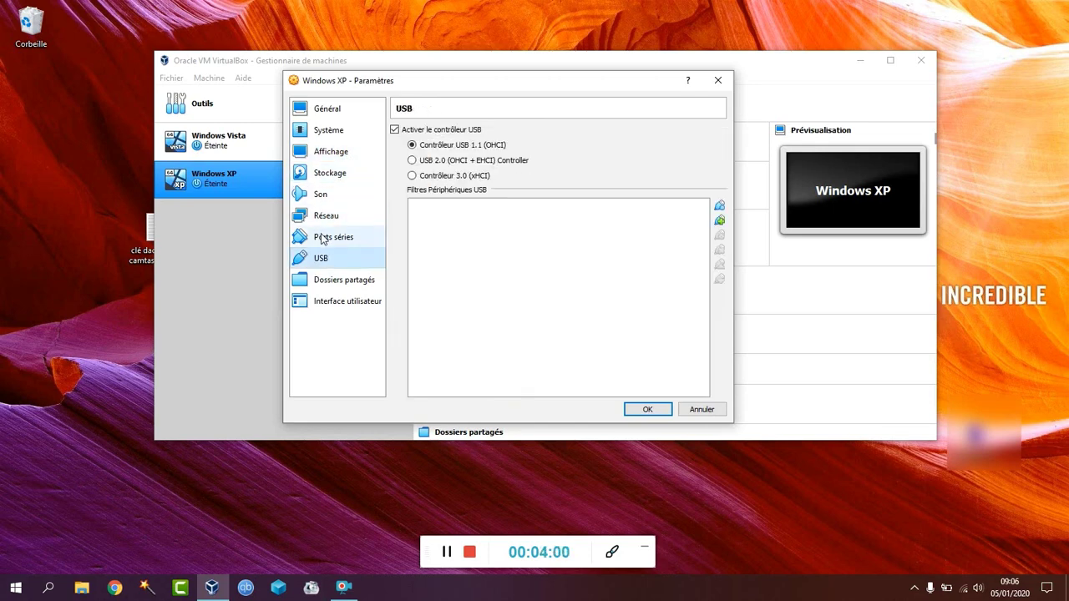
pyautogui.click(322, 241)
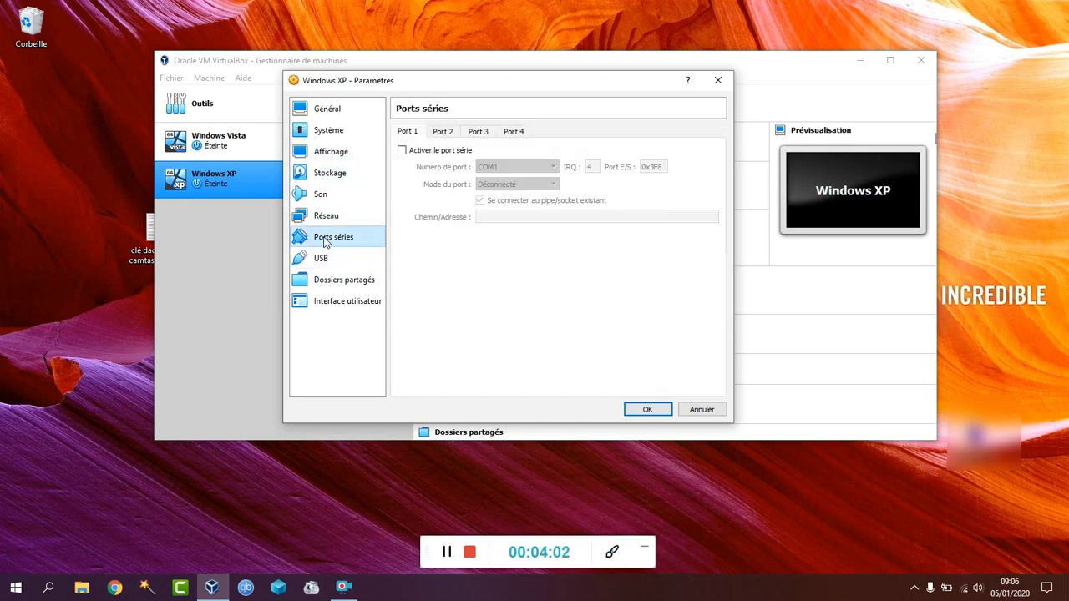
# - In the Windows XP machine's storage settings, load fr_windows_xp_home_with_service_pack_3_x86_cd_x14-92415 from C:\ISO WINDOWS into the empty optical drive and save
pyautogui.click(338, 219)
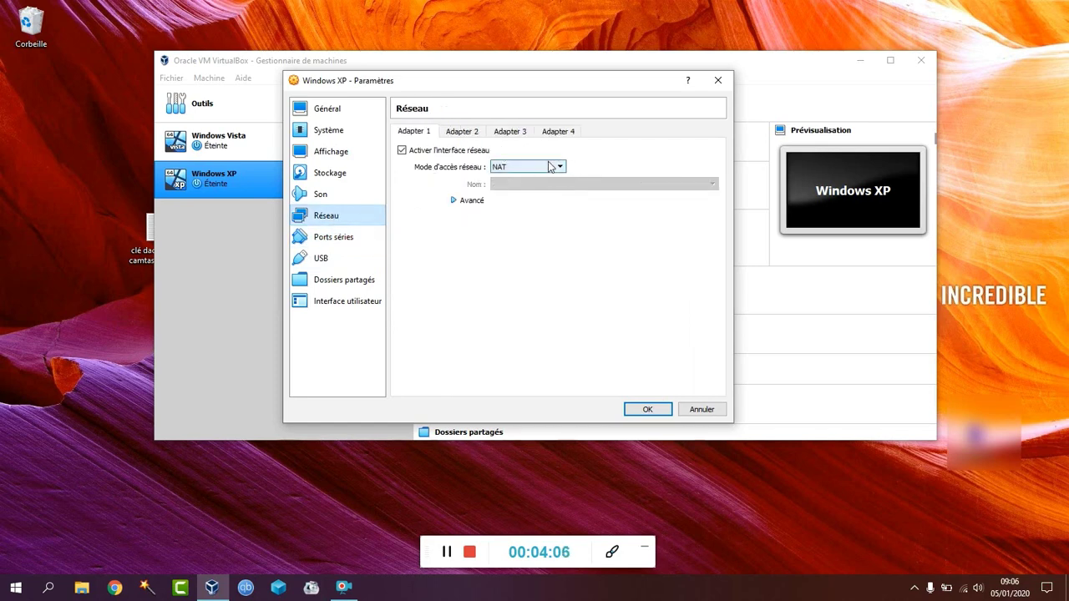
pyautogui.click(366, 198)
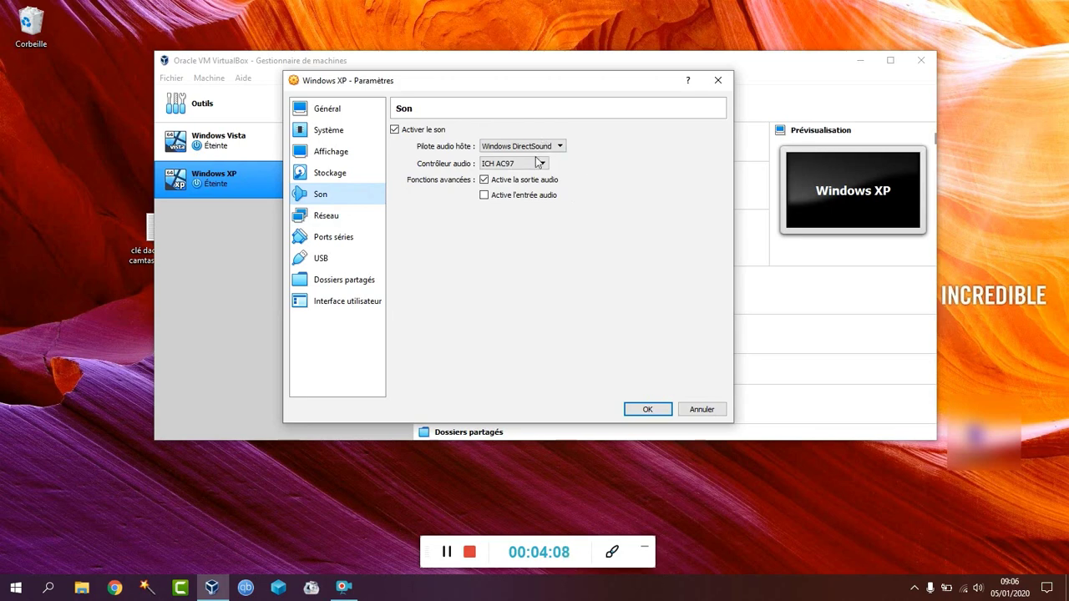
pyautogui.click(375, 173)
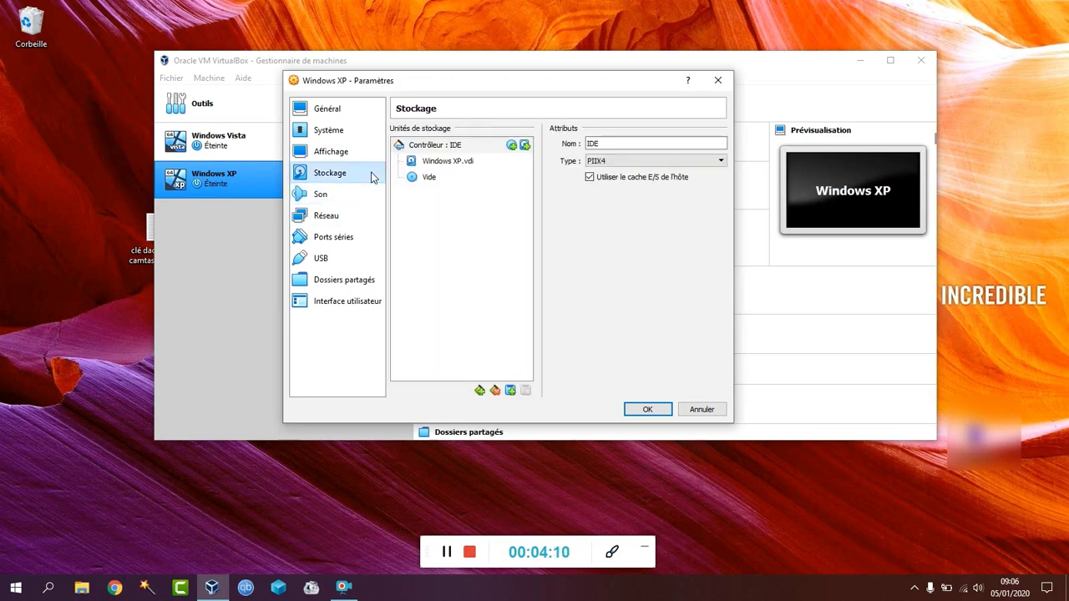
pyautogui.click(429, 180)
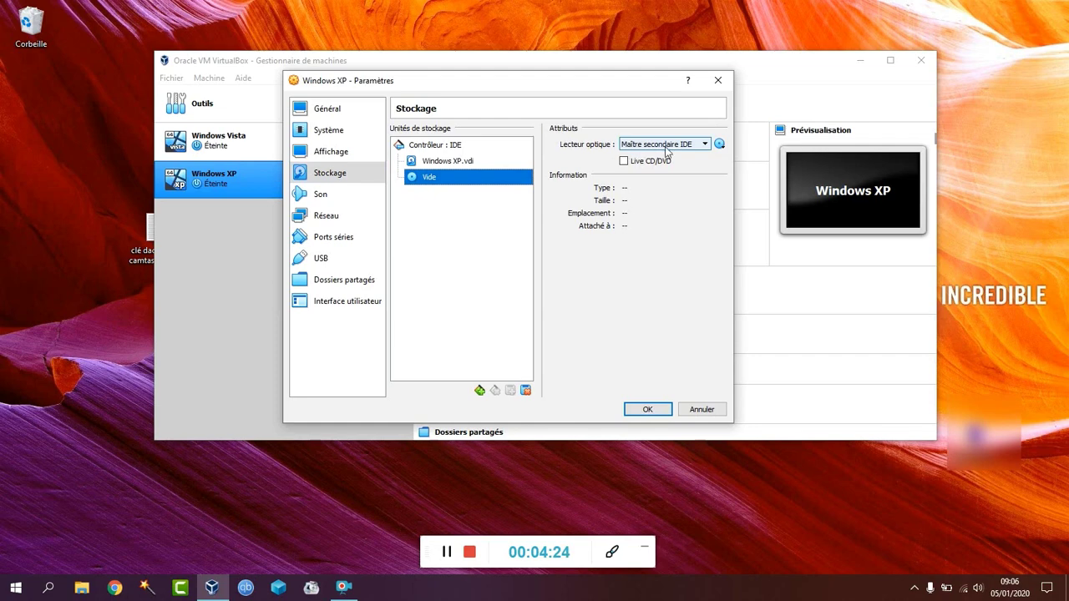
pyautogui.click(720, 145)
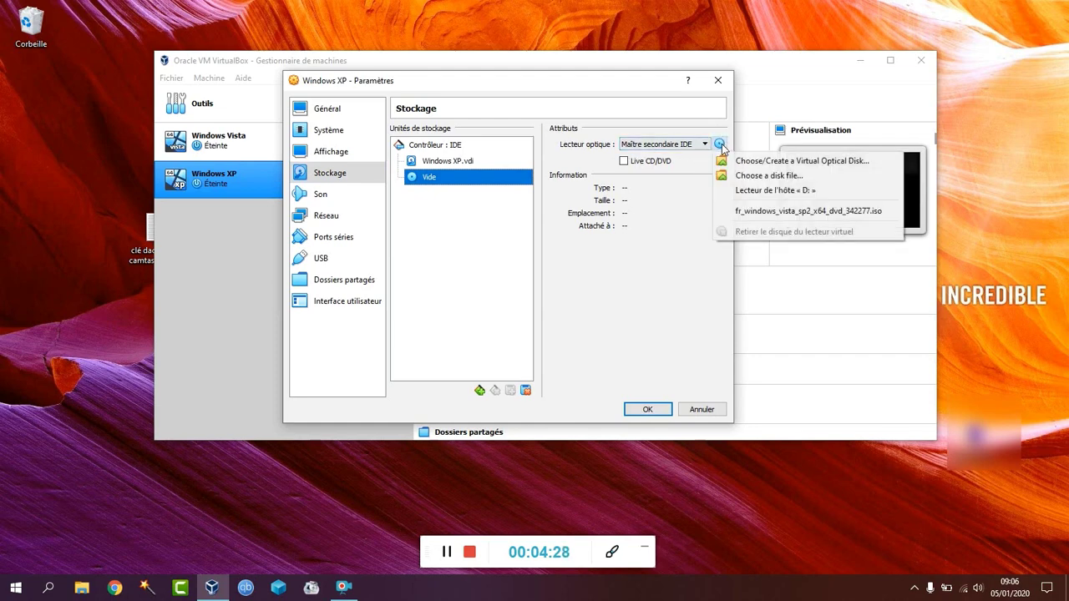
pyautogui.click(797, 178)
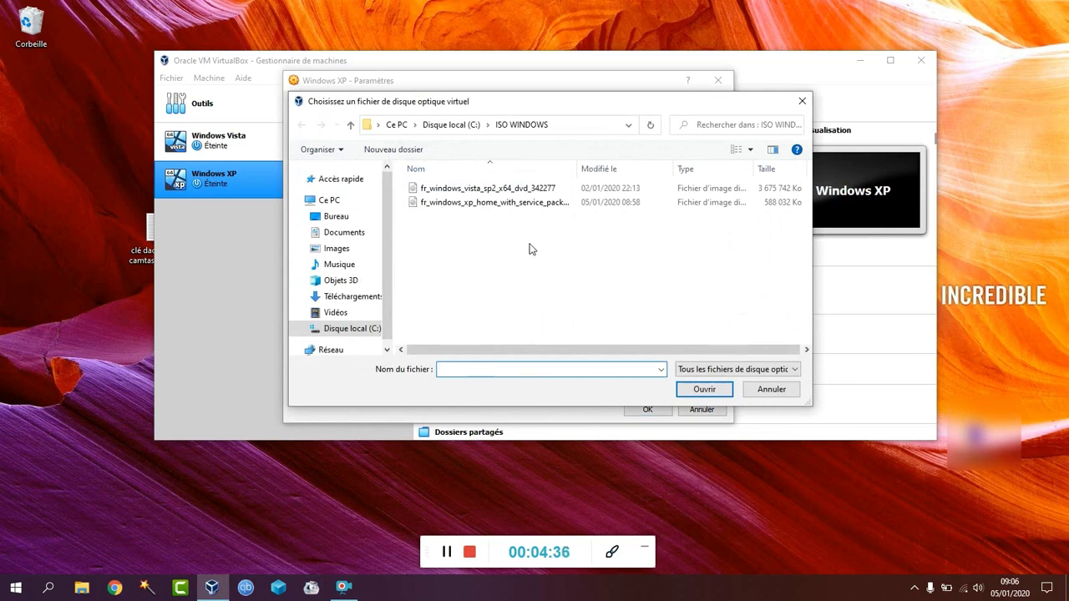
pyautogui.click(352, 329)
pyautogui.doubleClick(425, 204)
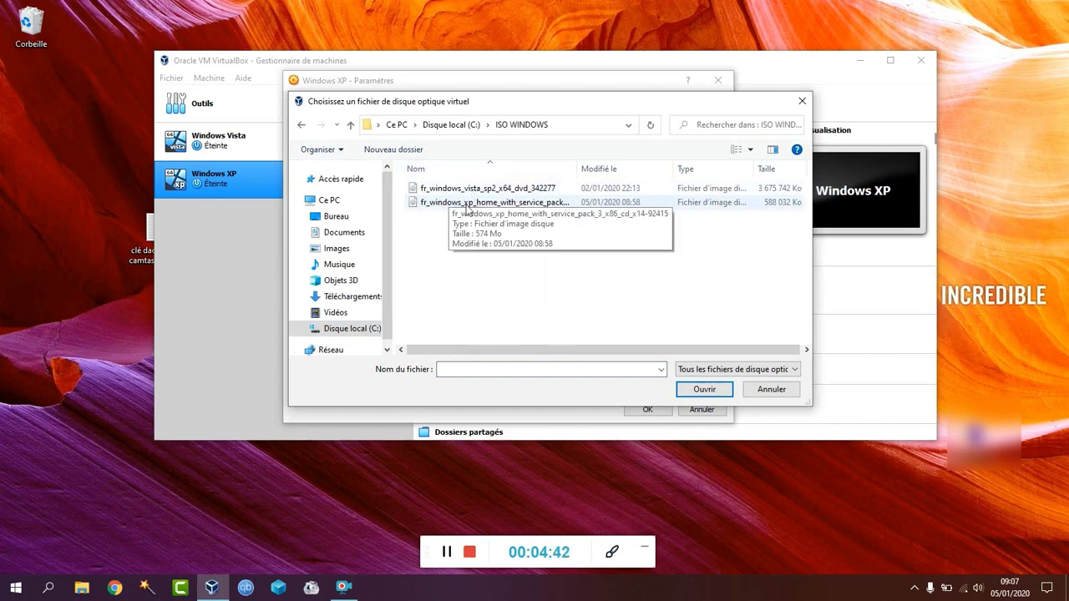
pyautogui.click(455, 204)
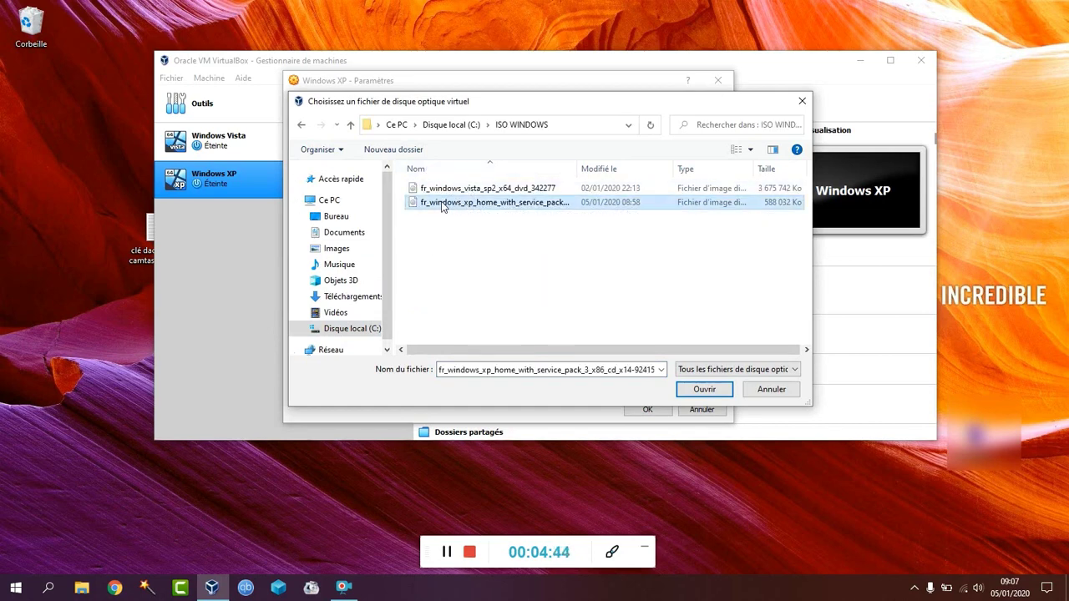
pyautogui.click(701, 391)
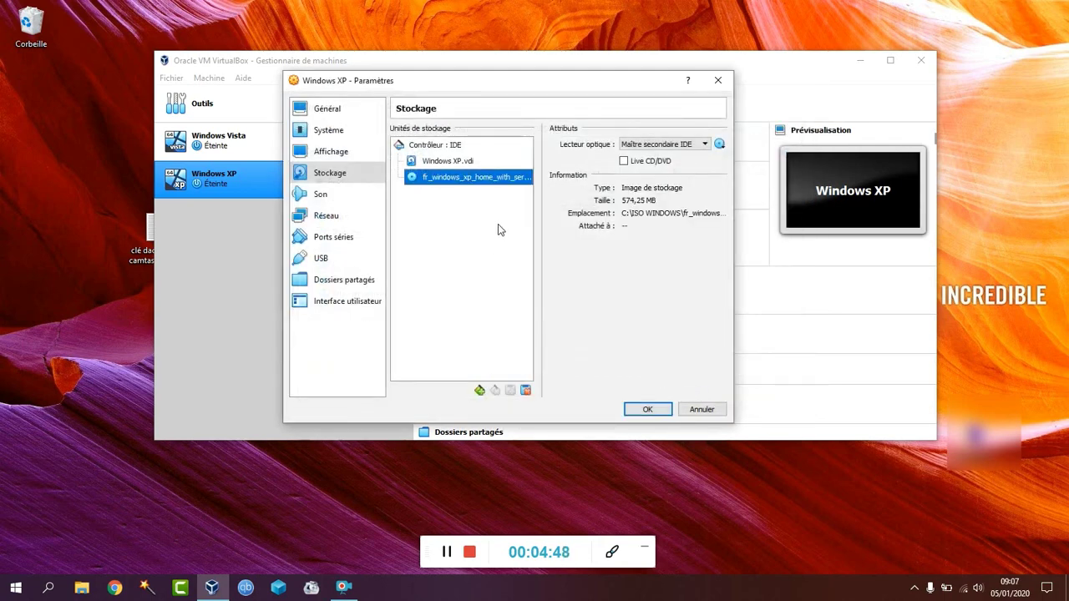
pyautogui.click(659, 411)
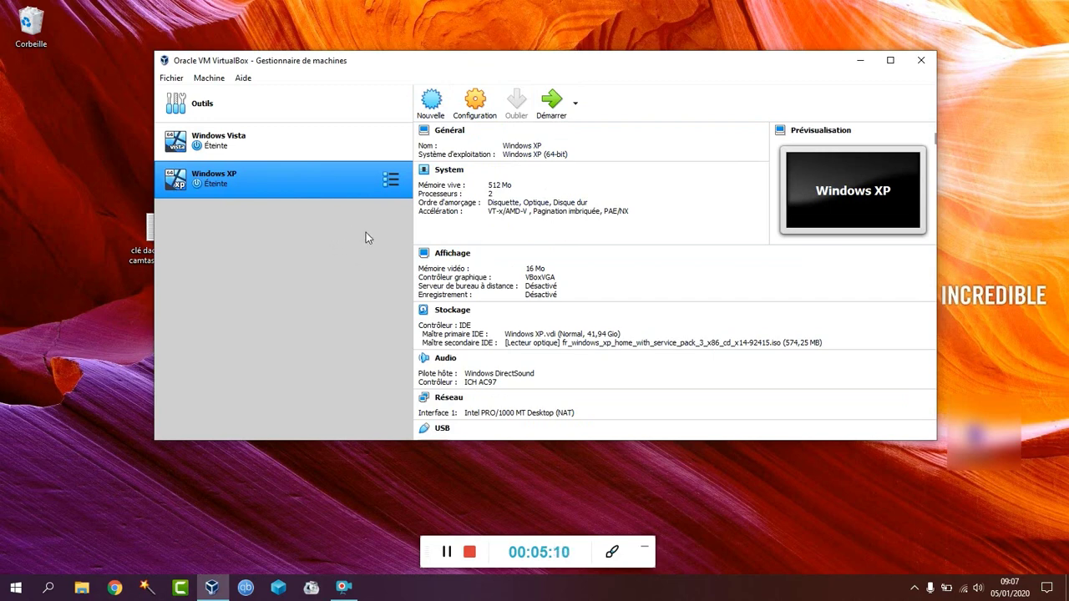
# - Start the Windows XP machine and boot it from fr_windows_xp_home_with_service_pack_3_x86_cd_x14-92415.iso as the start-up disk
pyautogui.click(566, 104)
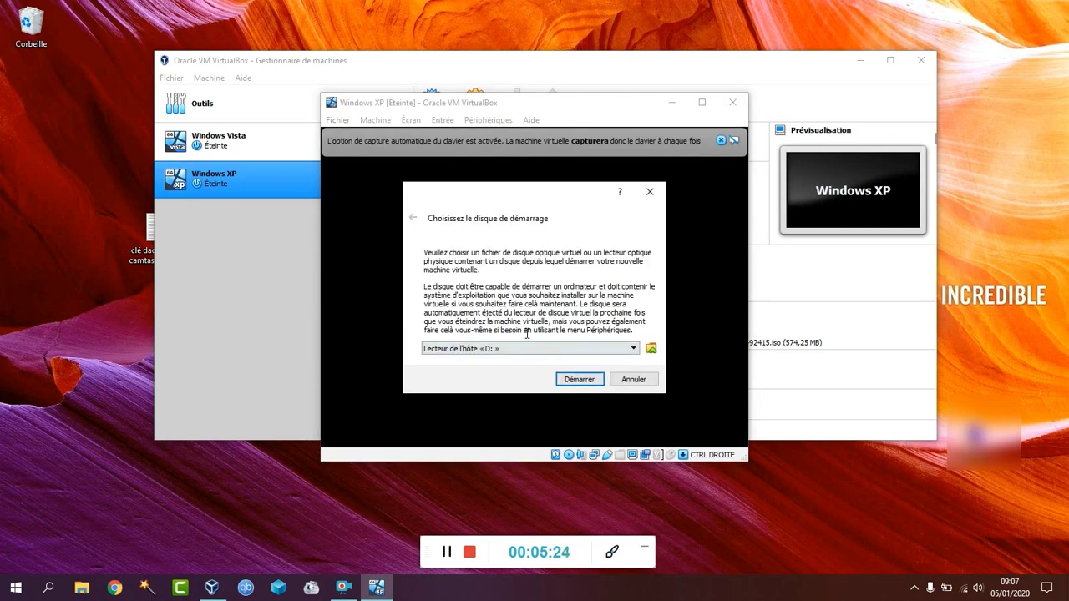
pyautogui.click(651, 347)
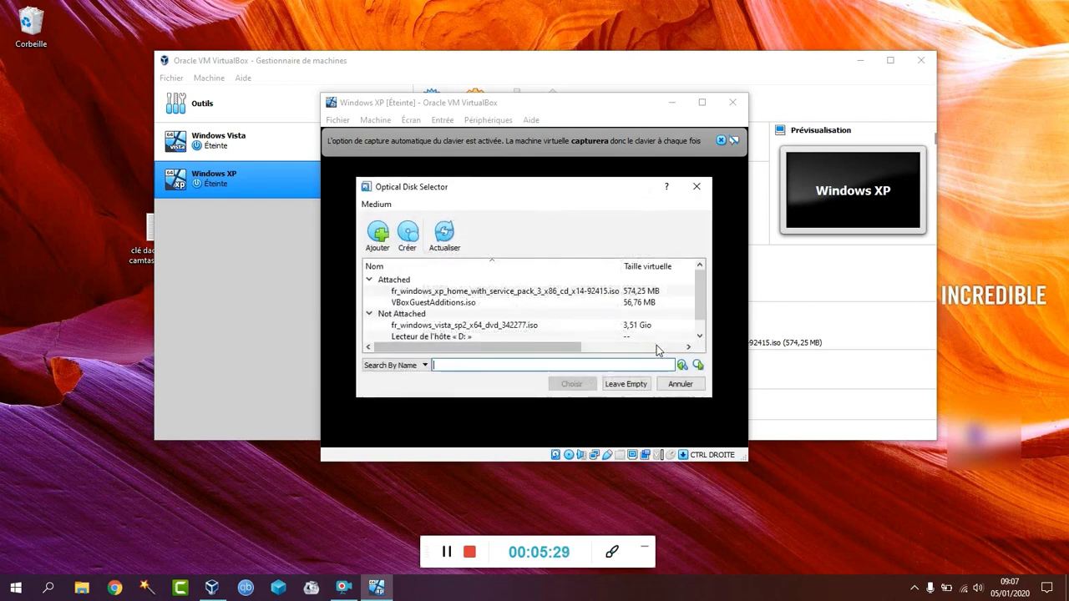
pyautogui.click(696, 186)
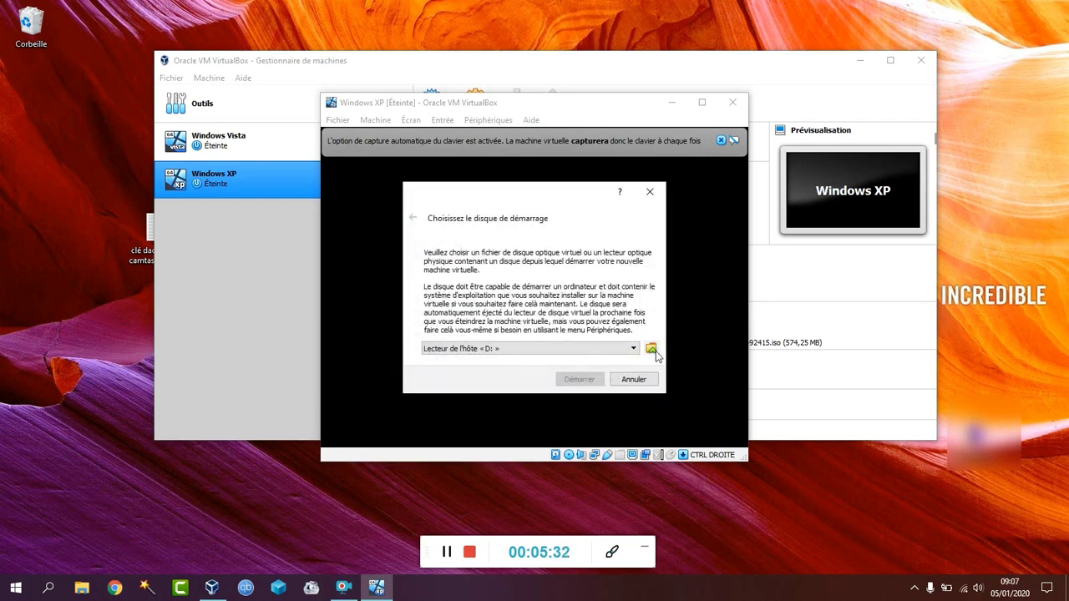
pyautogui.click(652, 349)
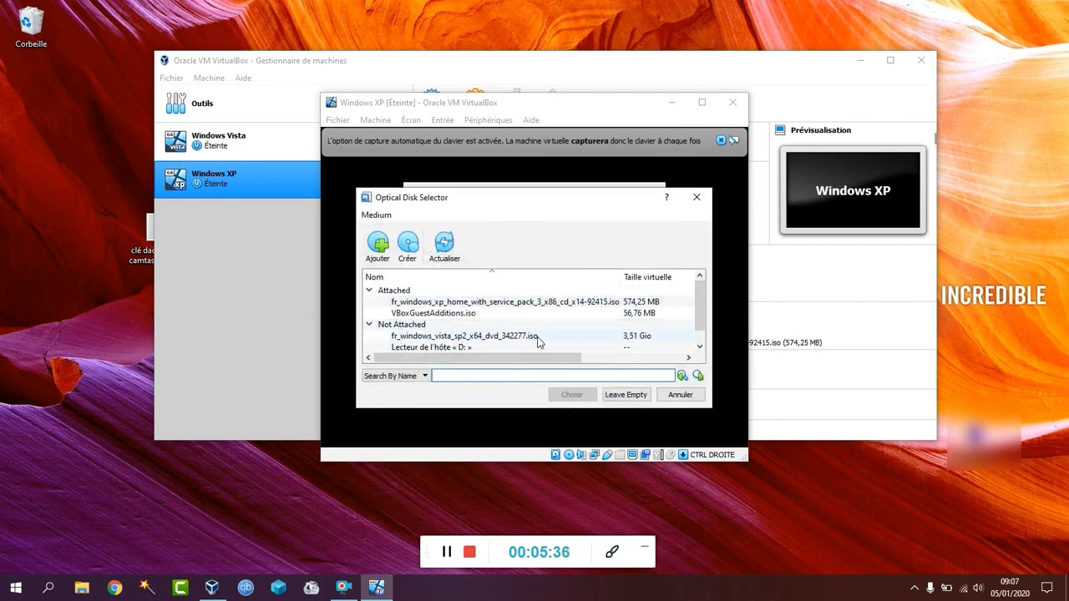
pyautogui.scroll(-1, 541, 337)
pyautogui.scroll(1, 544, 335)
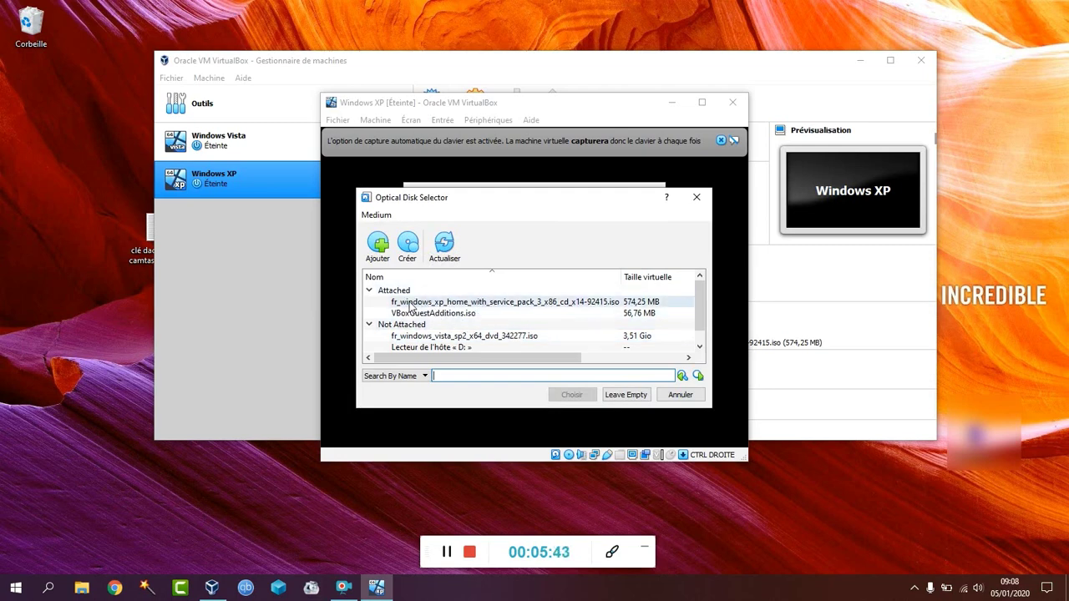
pyautogui.click(467, 304)
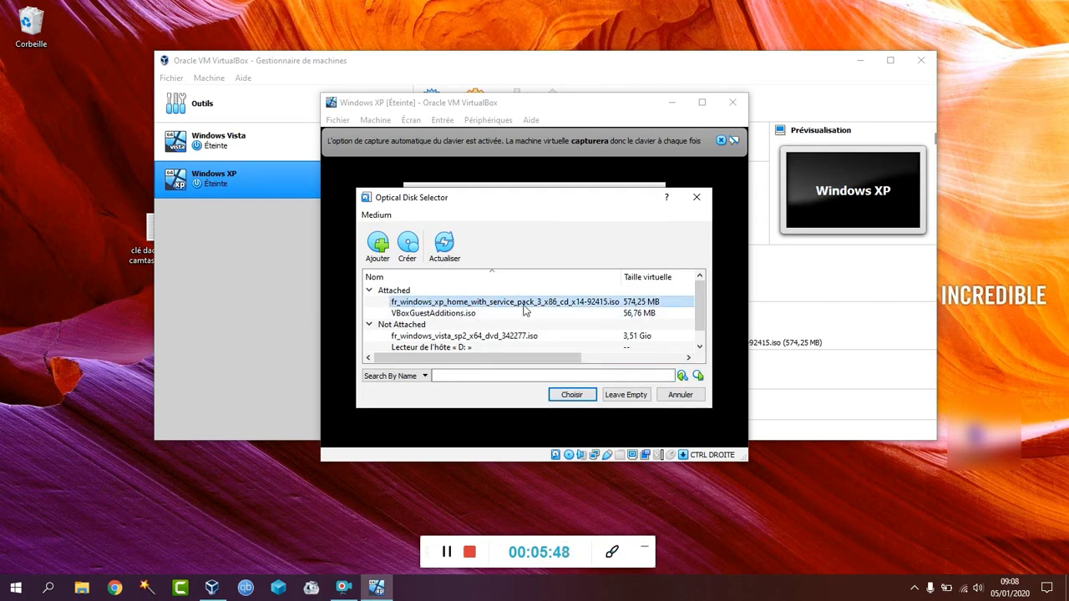
pyautogui.click(572, 396)
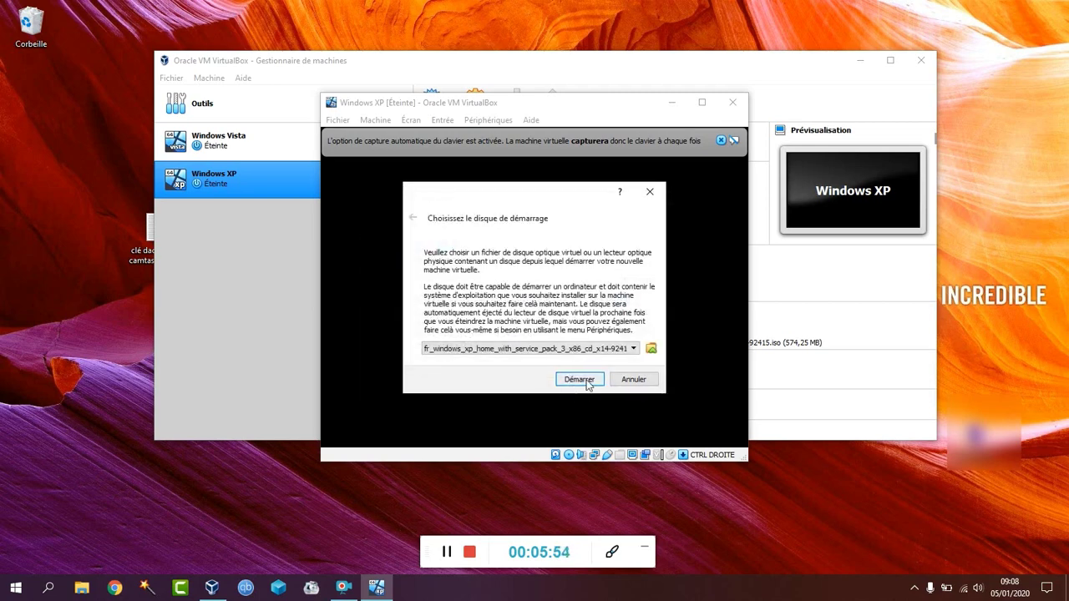
pyautogui.click(586, 380)
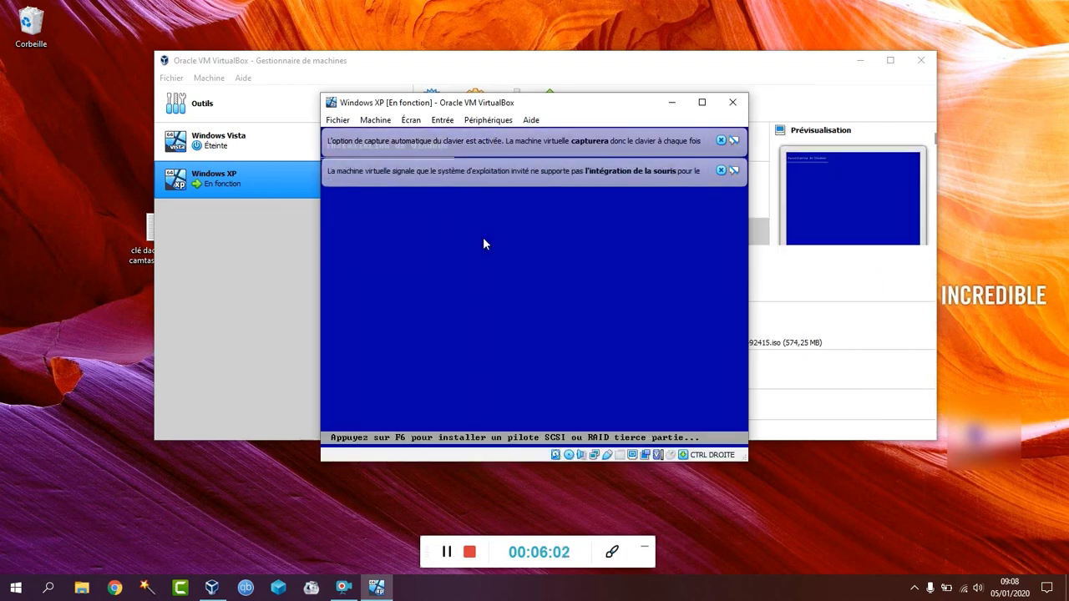
# - Dismiss the keyboard capture and mouse integration notices, and clear the desktop so that only the repositioned virtual machine window shows
pyautogui.click(721, 170)
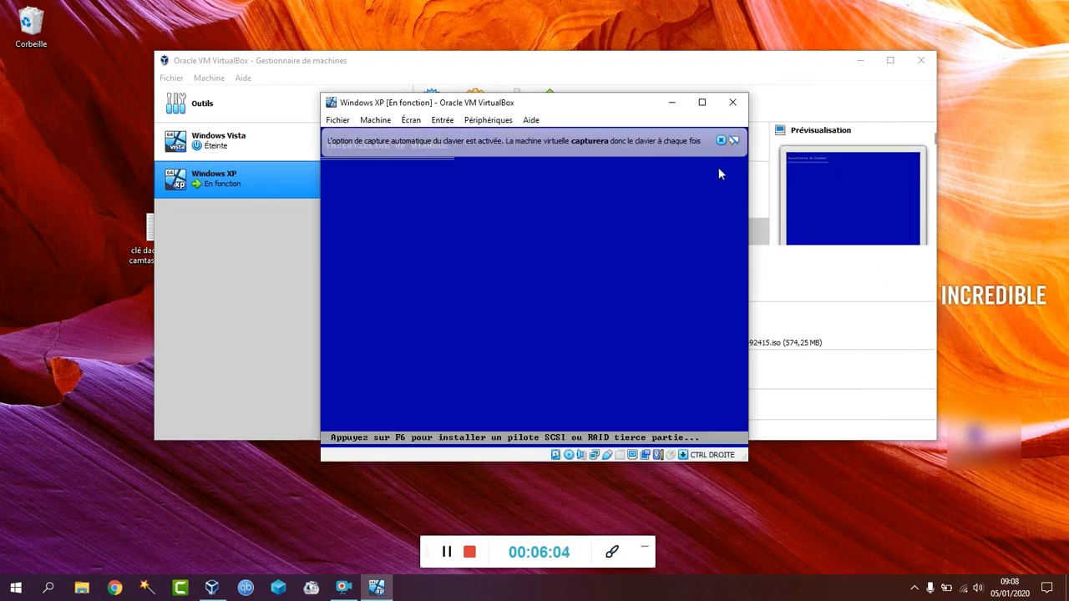
pyautogui.click(720, 140)
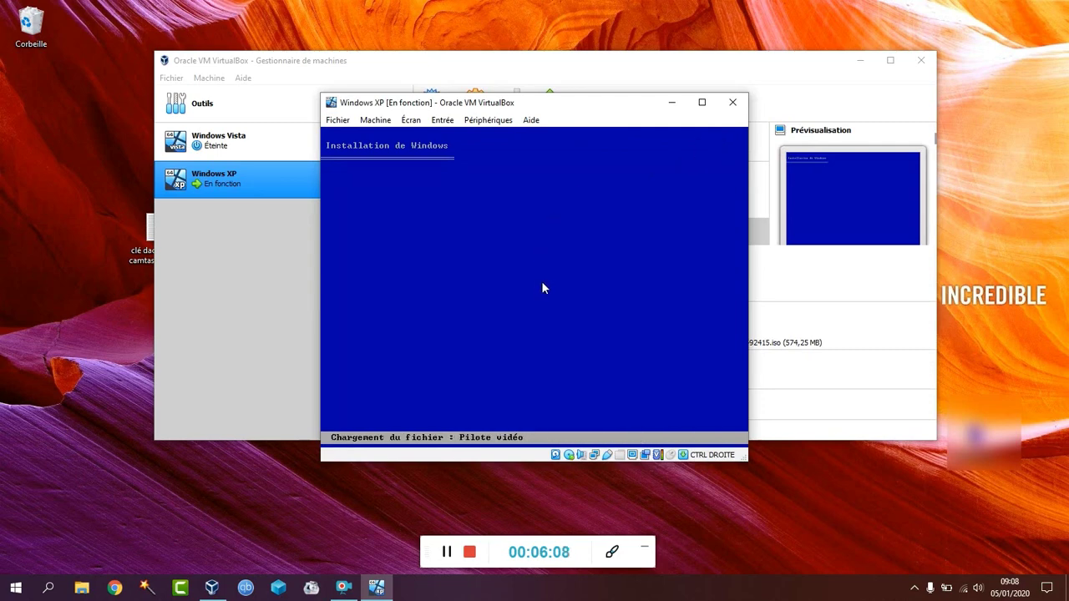
pyautogui.click(860, 63)
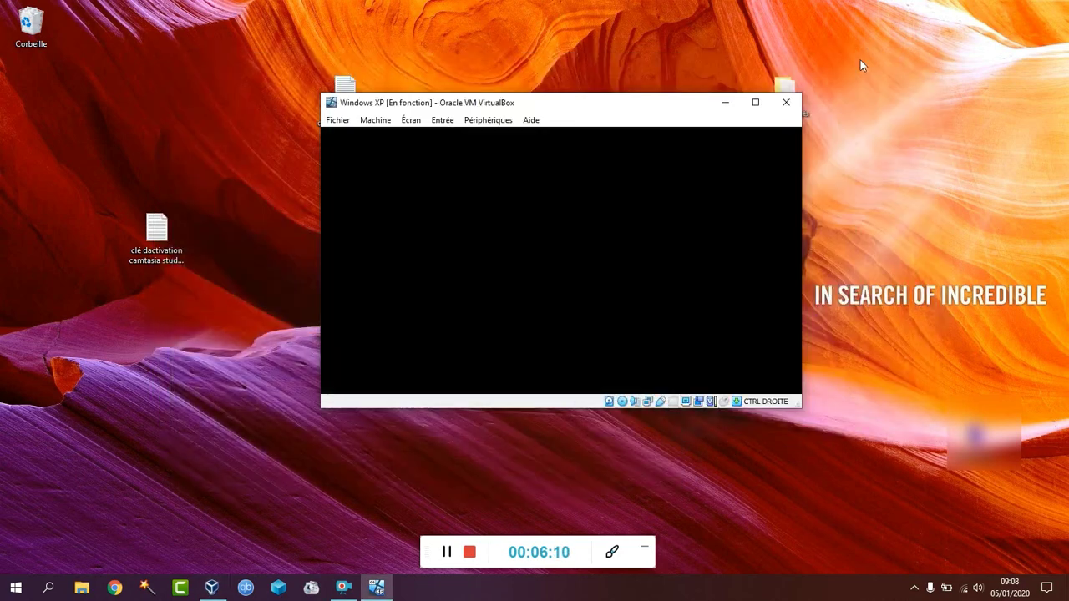
pyautogui.moveTo(562, 107); pyautogui.dragTo(505, 98)
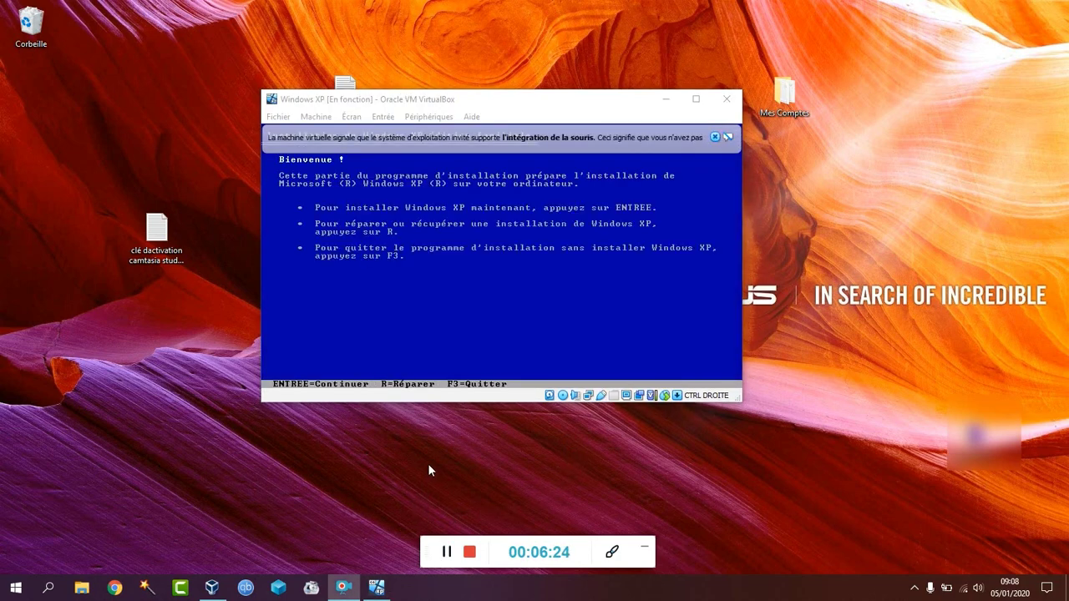
# - Dismiss the mouse integration notice, start installing Windows XP and accept the licence agreement
pyautogui.click(711, 136)
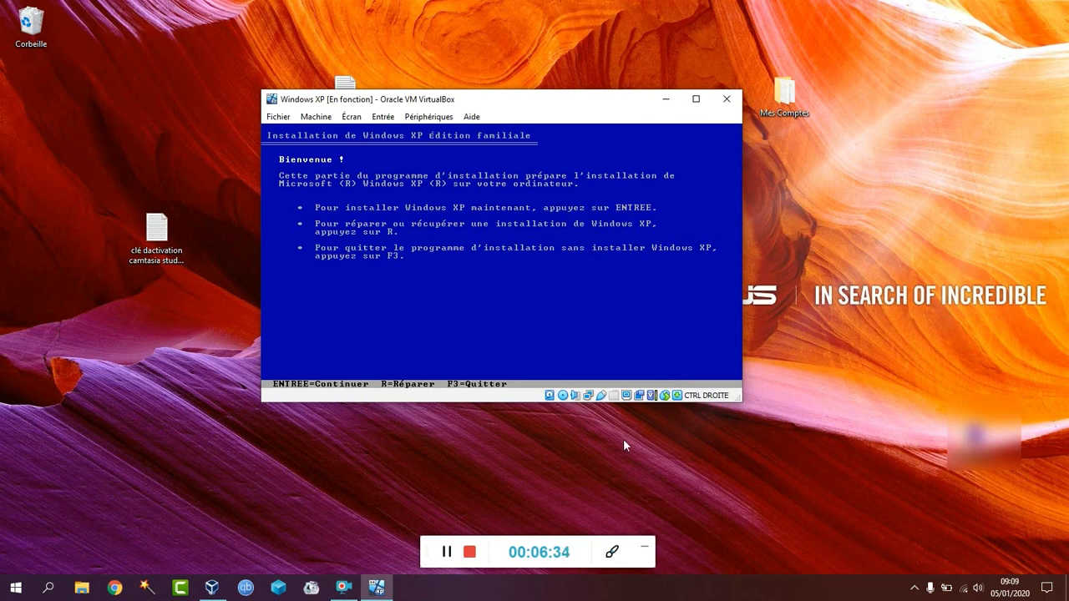
pyautogui.press('Return')
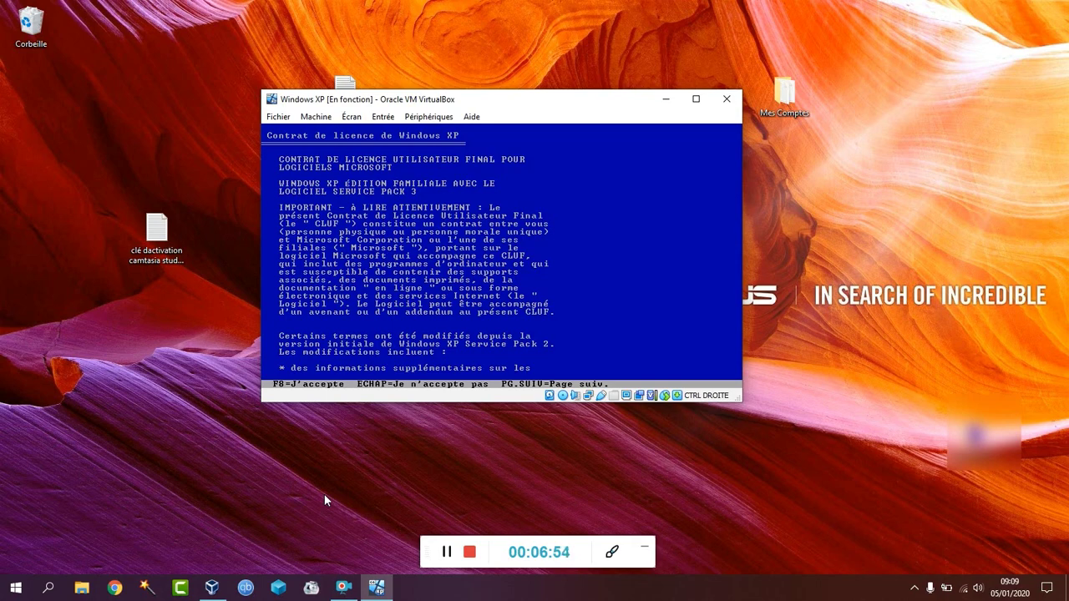
pyautogui.press('F8')
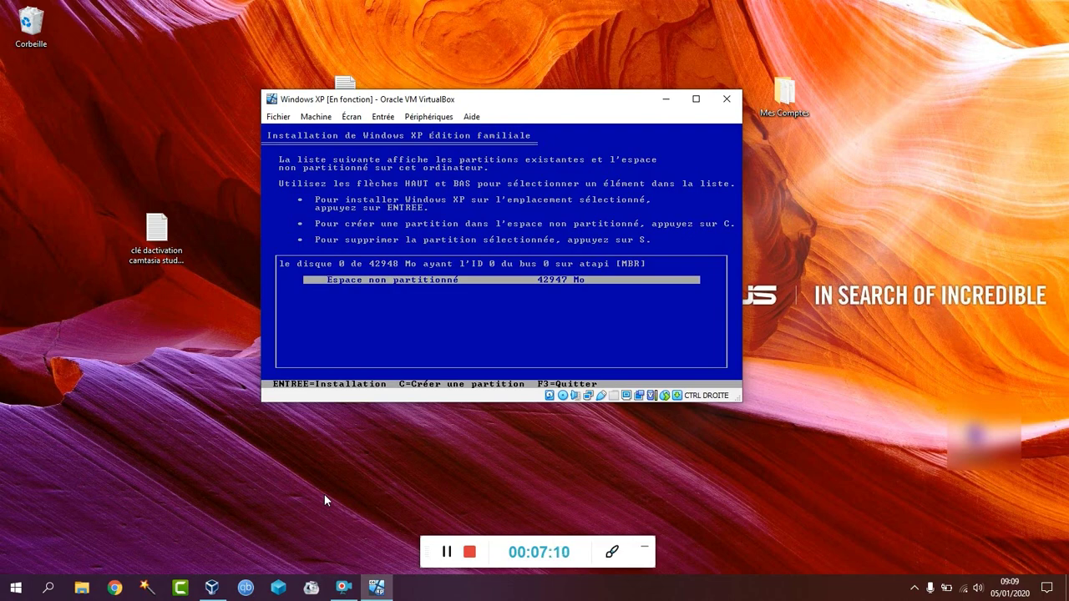
# - Install Windows XP on the unpartitioned space and format the new partition with the NTFS (Rapide) file system
pyautogui.press('Return')
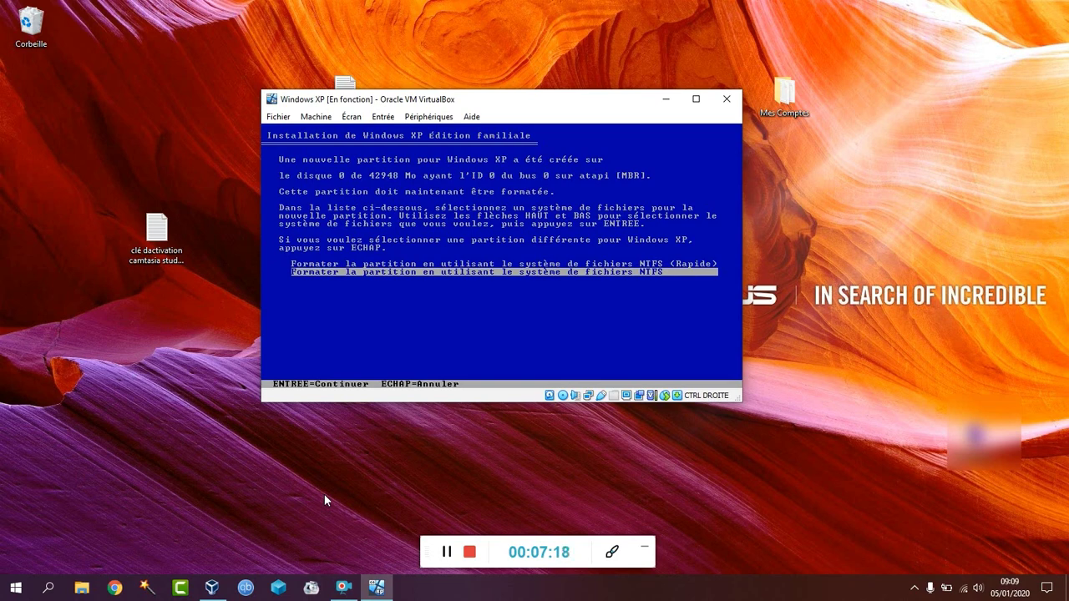
pyautogui.press('Up')
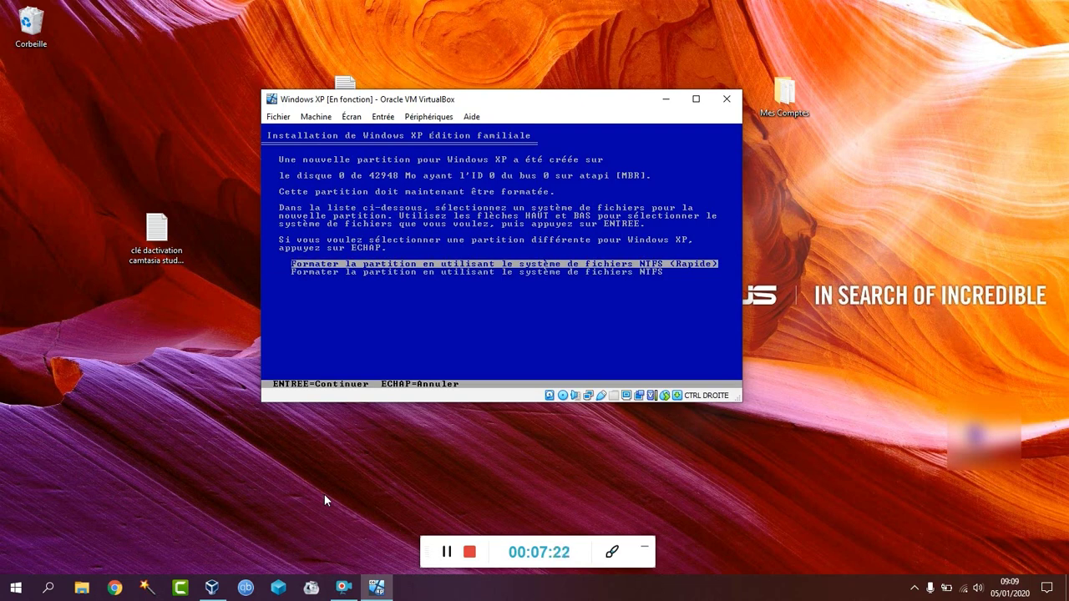
pyautogui.press('Return')
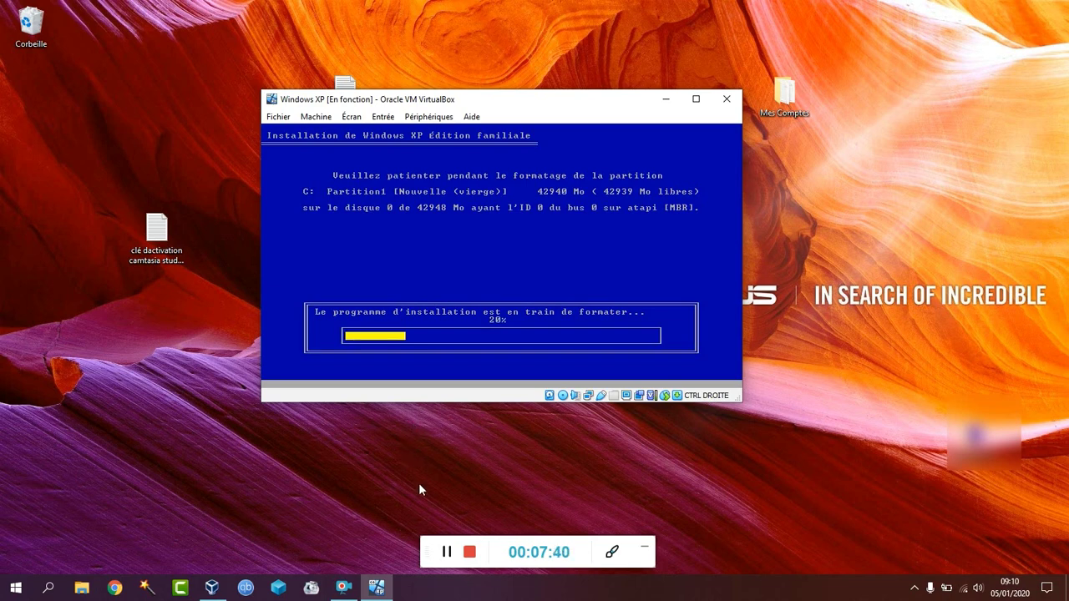
pyautogui.click(441, 556)
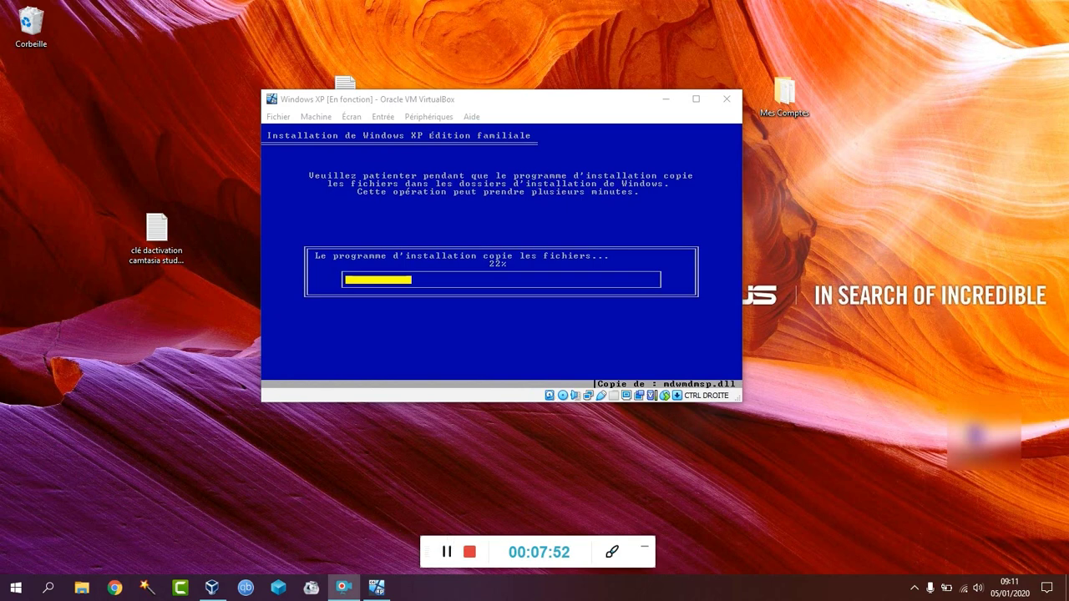
# - Adjust the size of the virtual machine window and switch its display to scaled mode (Mode mise à l'échelle)
pyautogui.click(350, 117)
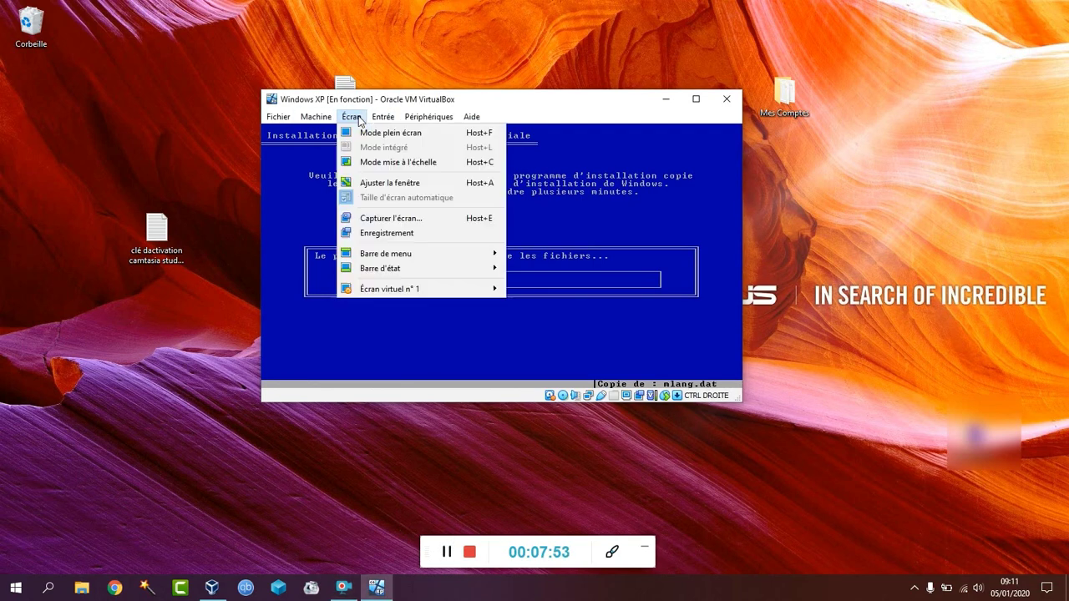
pyautogui.click(386, 183)
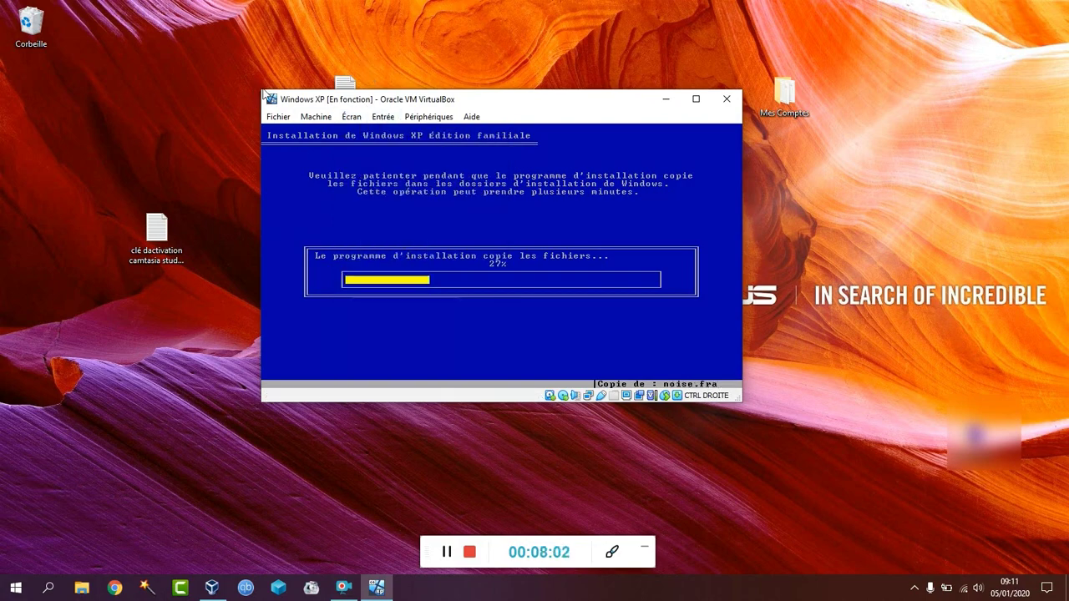
pyautogui.moveTo(264, 92); pyautogui.dragTo(181, 63)
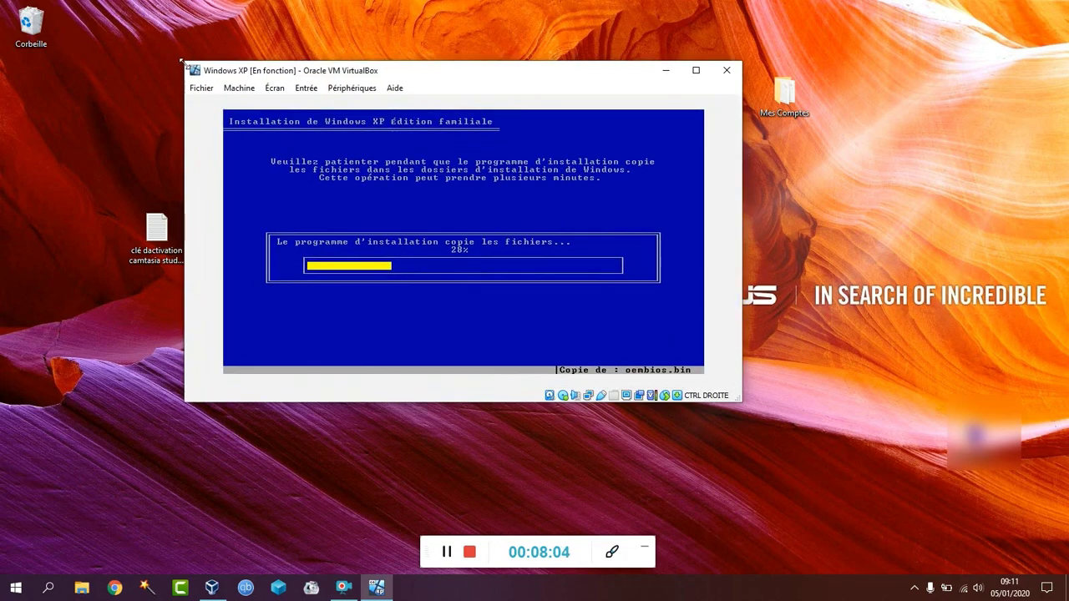
pyautogui.click(274, 87)
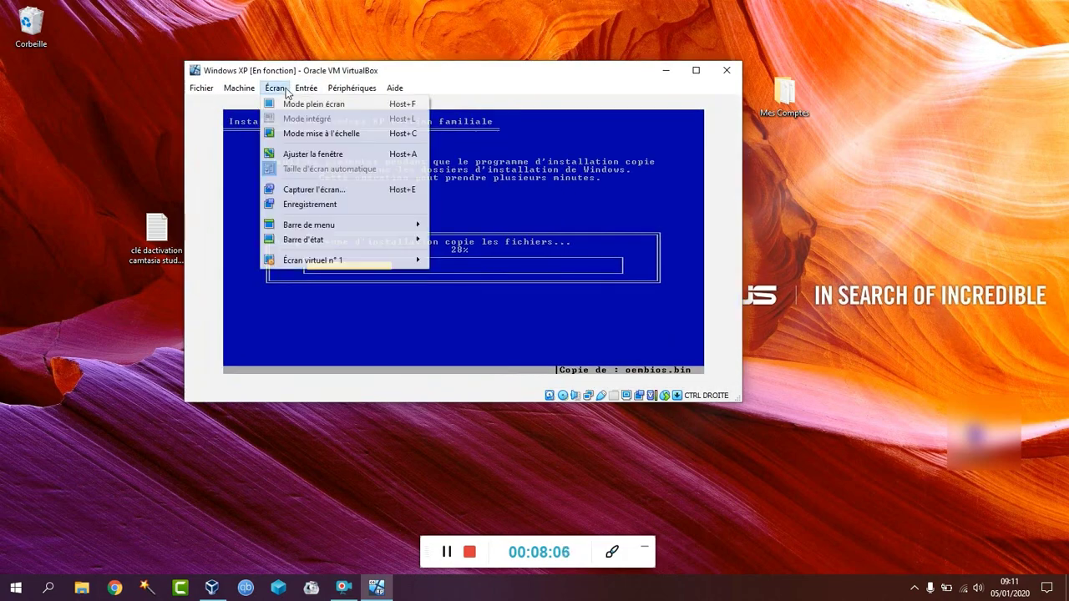
pyautogui.click(314, 134)
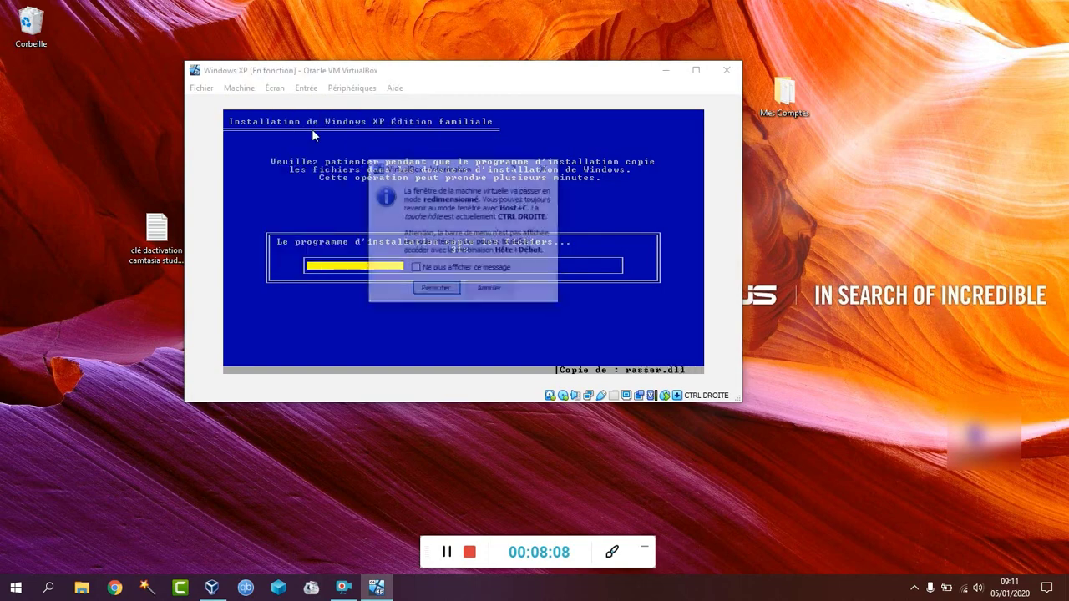
pyautogui.click(435, 288)
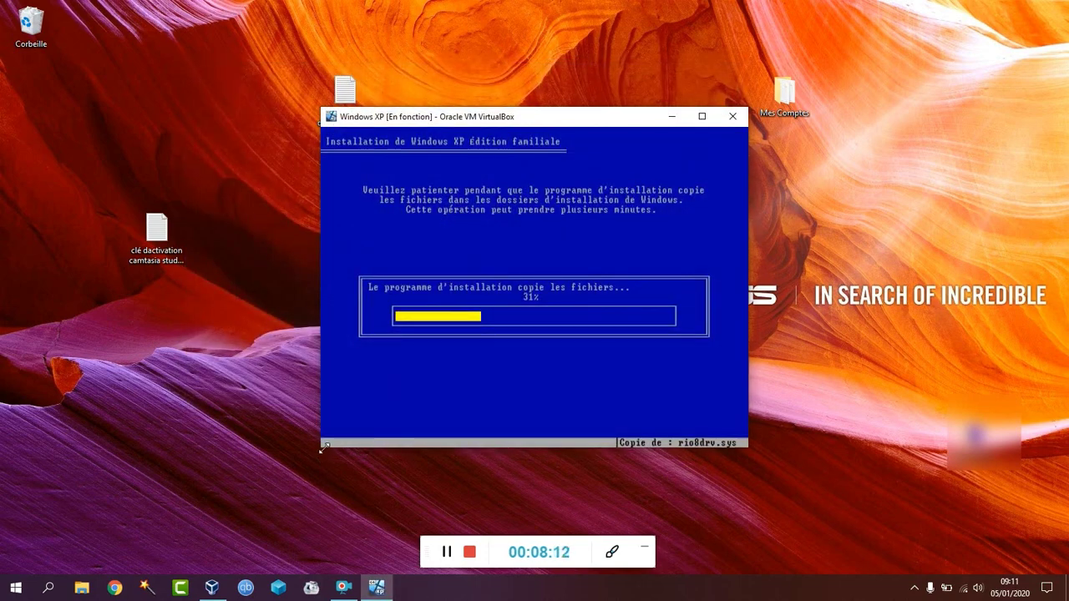
# - Enlarge the virtual machine window to fill most of the desktop and dismiss the two mouse integration notices during setup
pyautogui.click(701, 116)
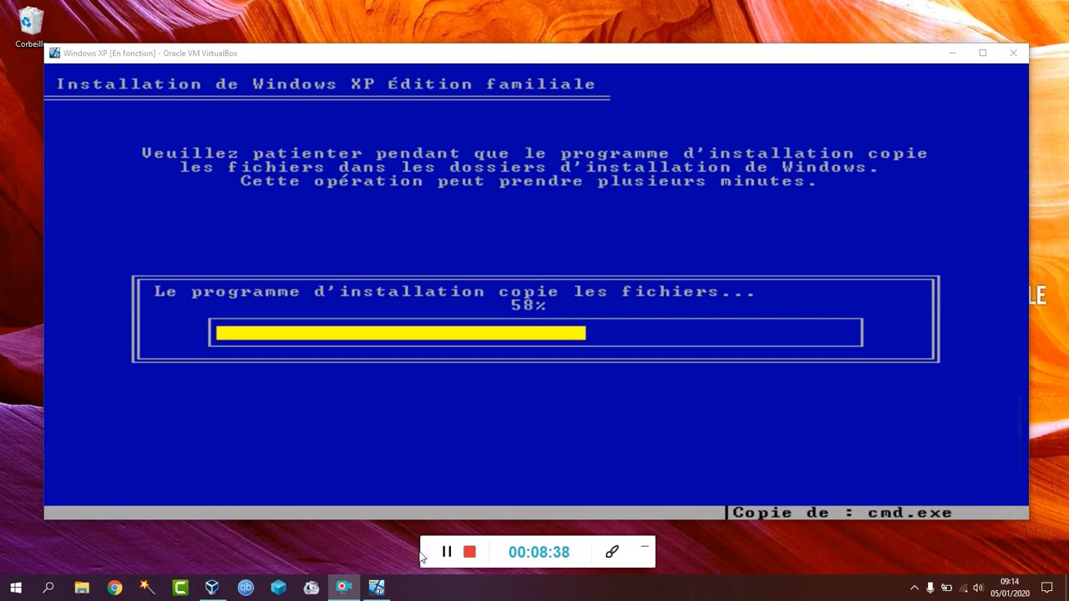
pyautogui.click(446, 555)
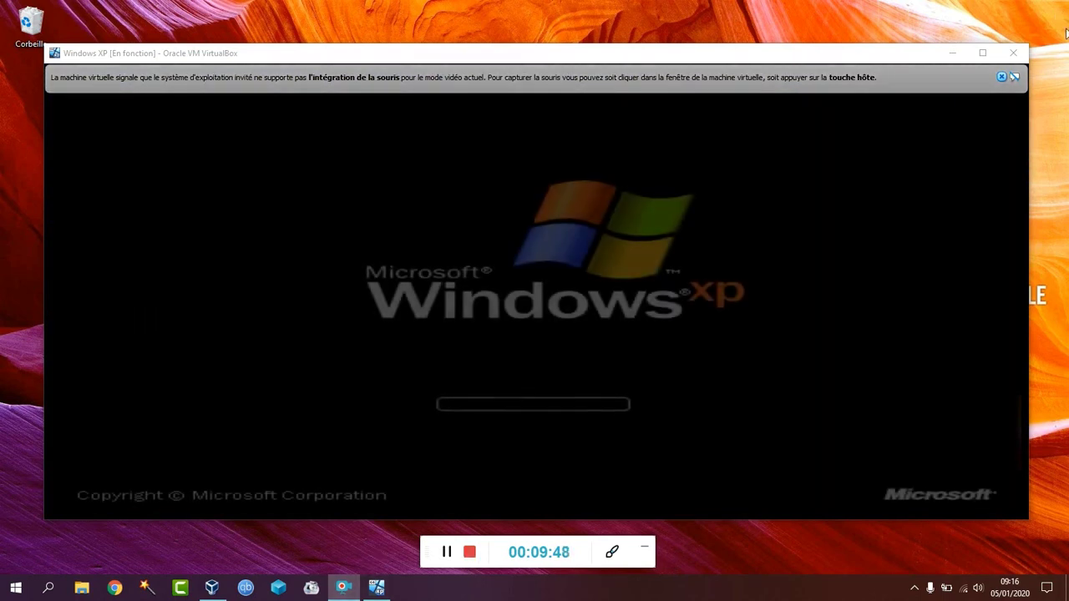
pyautogui.click(1001, 77)
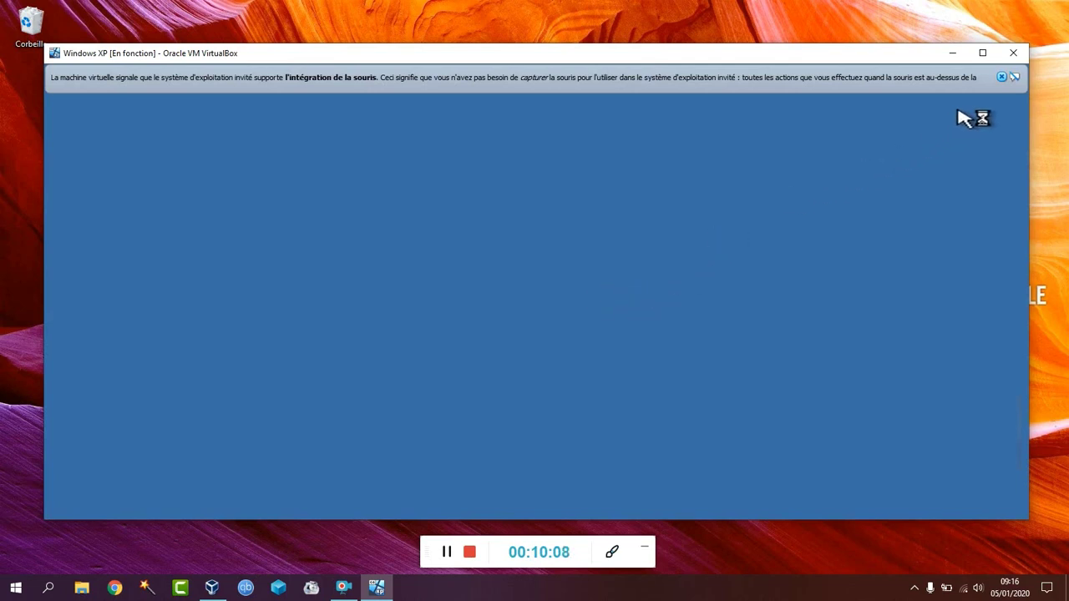
pyautogui.click(1002, 77)
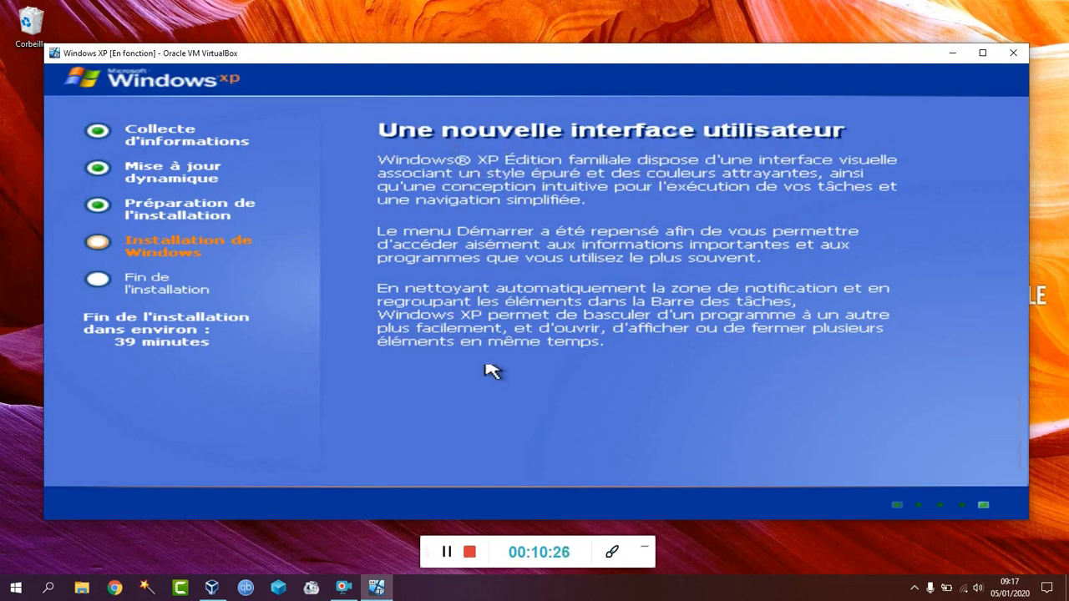
pyautogui.click(438, 556)
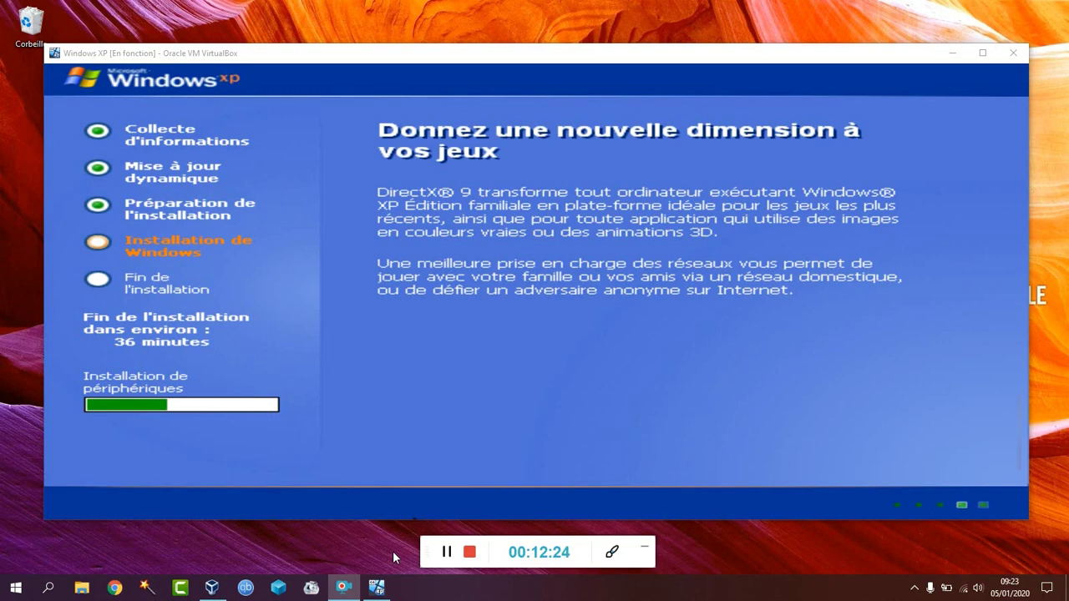
pyautogui.click(444, 556)
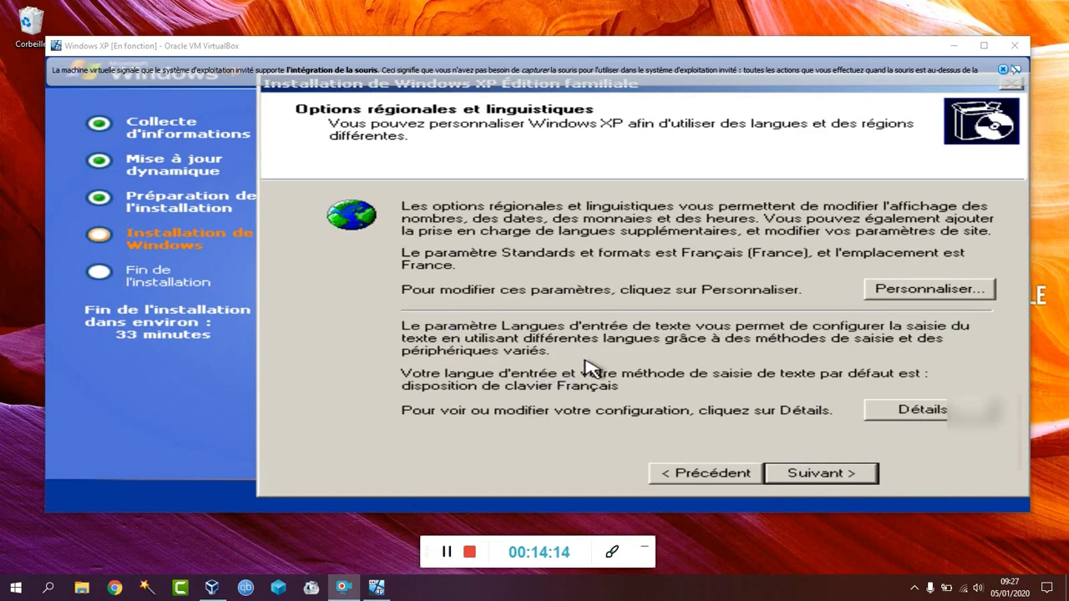
# - Accept the default regional and language options, and register the software under the name moi with no organisation
pyautogui.click(833, 486)
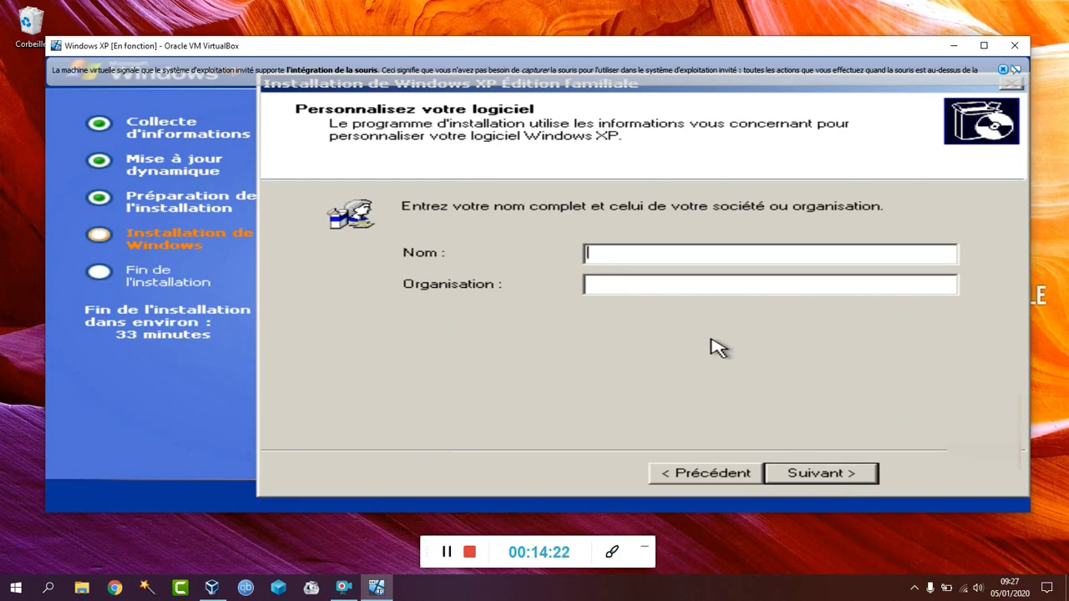
pyautogui.write('moi')
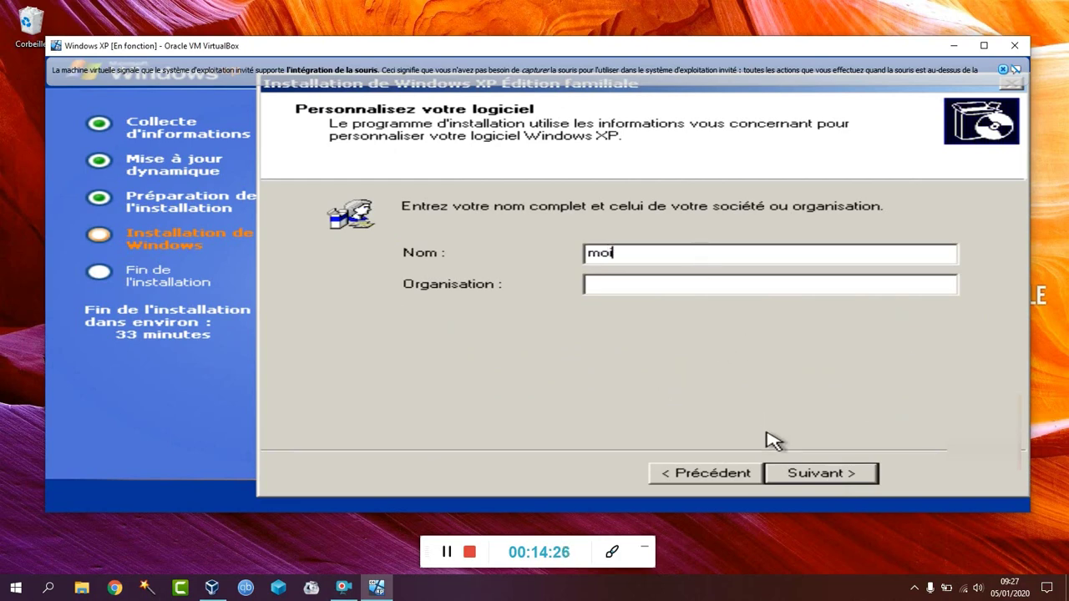
pyautogui.click(785, 472)
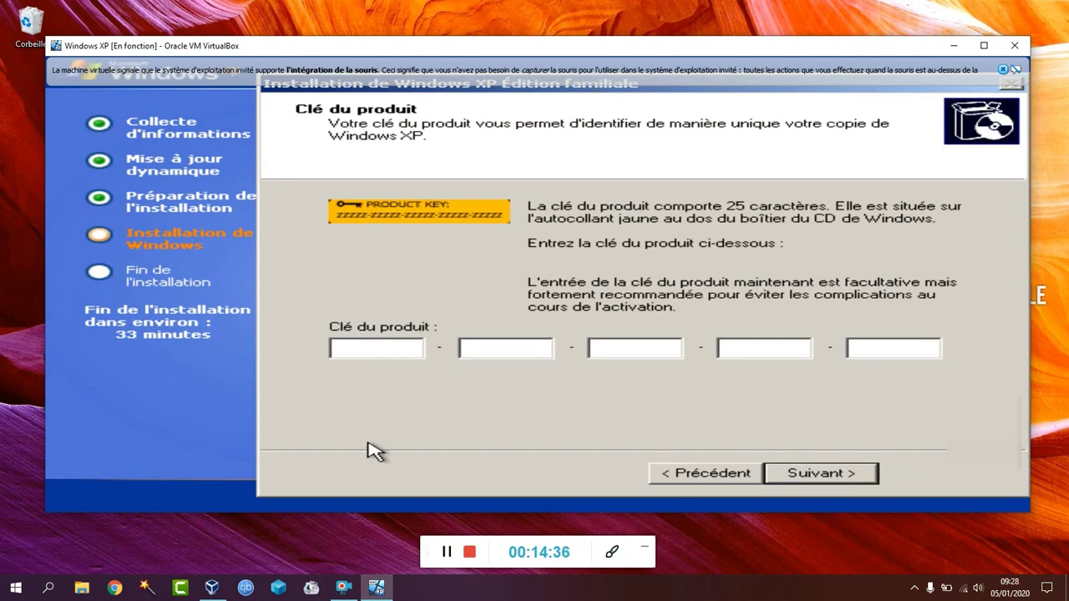
# - In Chrome, copy the generic product key for Windows XP Édition Familiale (Retail), then minimise the browser to return to the setup
pyautogui.click(445, 552)
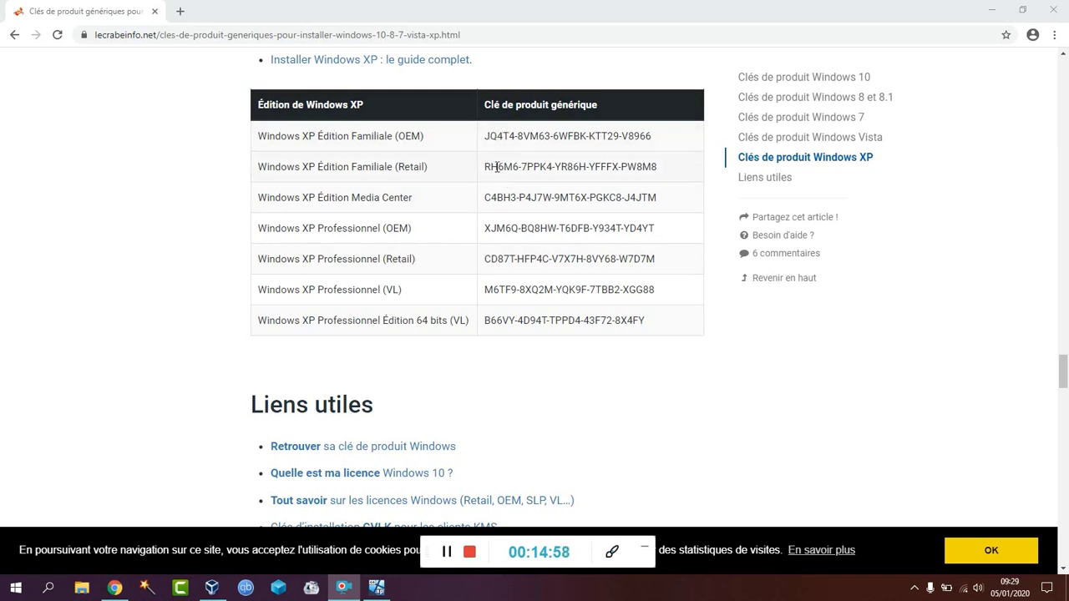
pyautogui.moveTo(484, 166); pyautogui.dragTo(660, 175)
pyautogui.rightClick(635, 173)
pyautogui.click(663, 182)
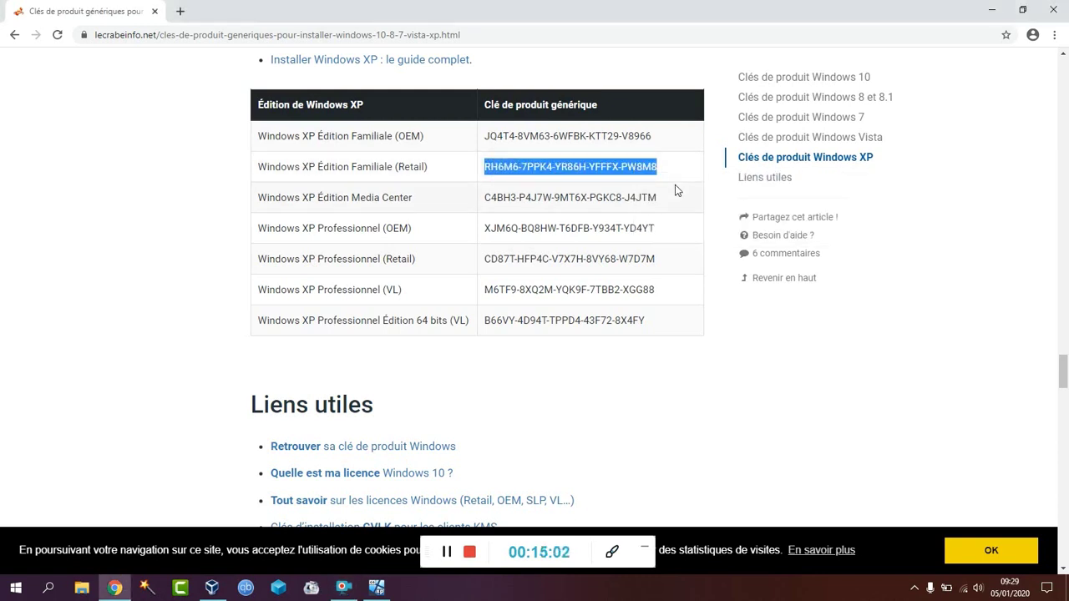
pyautogui.click(991, 10)
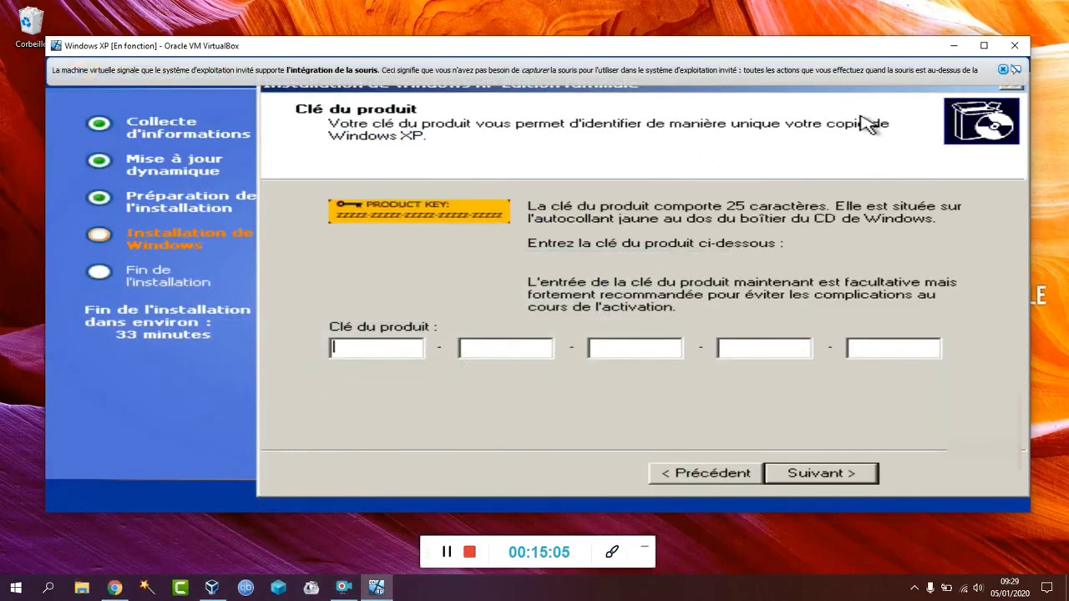
# - Enter the Windows XP product key in the Clé du produit fields and continue the setup
pyautogui.rightClick(360, 351)
pyautogui.click(365, 392)
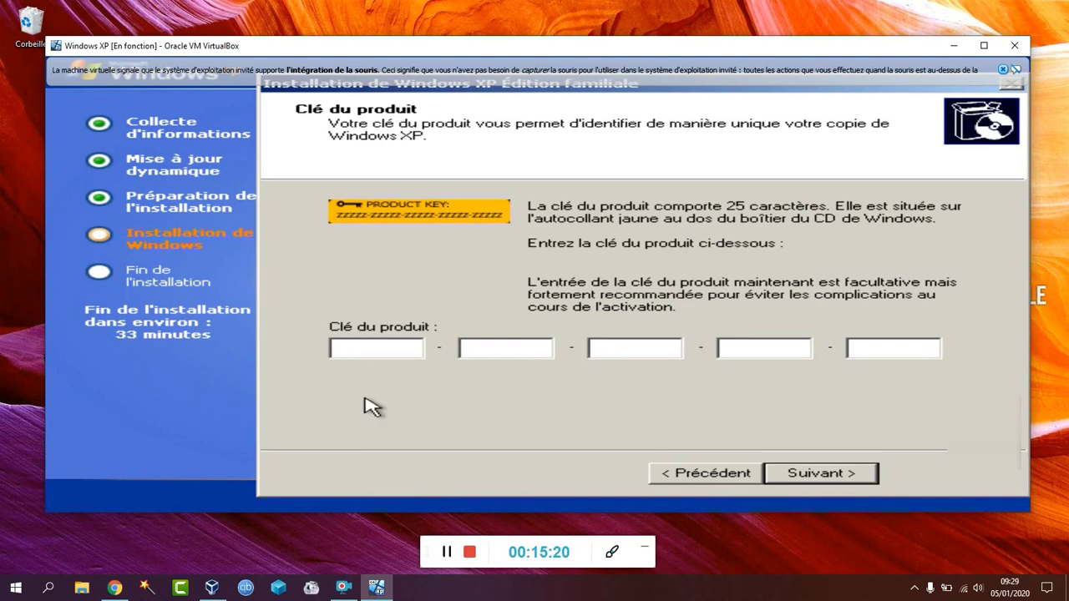
pyautogui.click(447, 552)
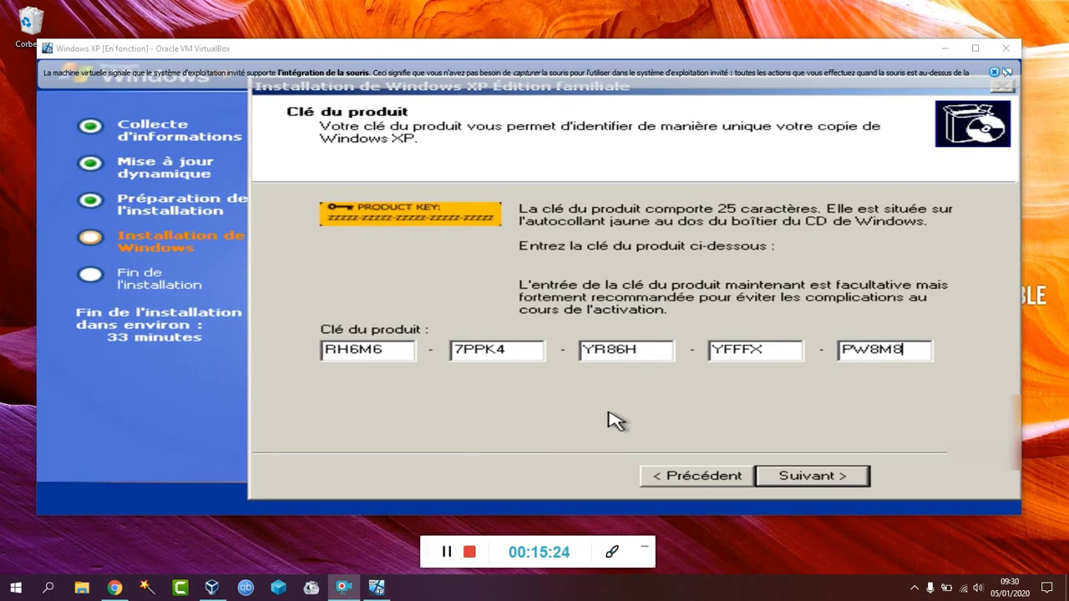
pyautogui.click(808, 479)
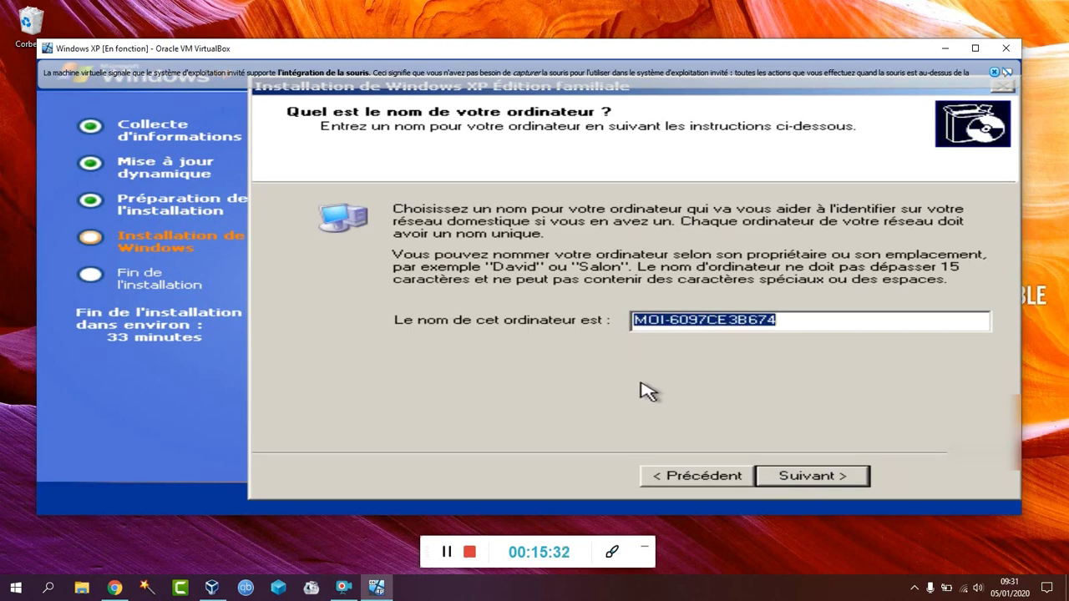
# - Accept the suggested computer name and the default date, time and time zone settings
pyautogui.click(822, 480)
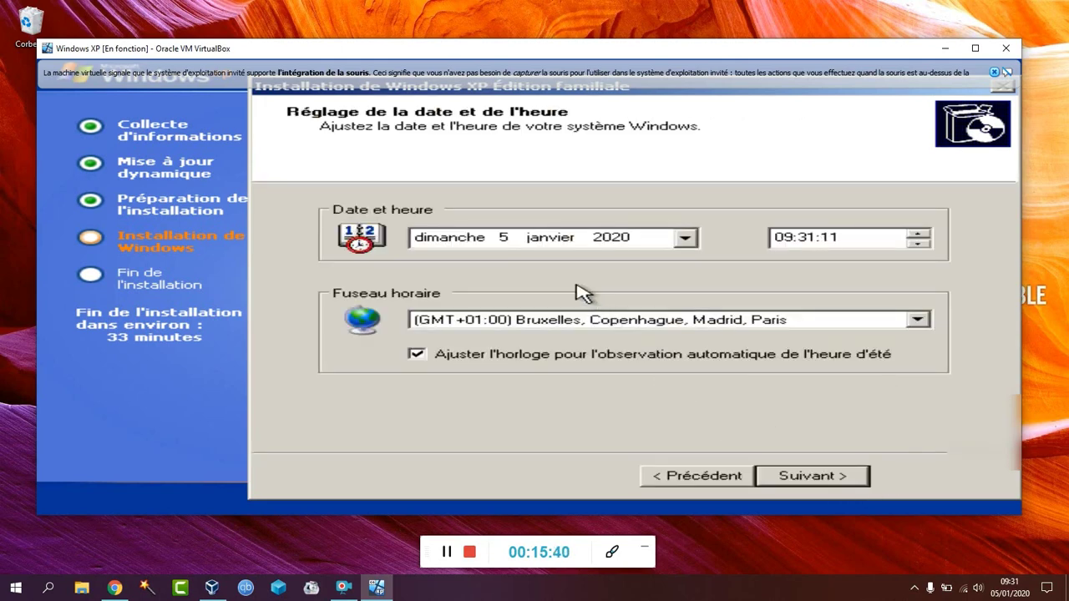
pyautogui.click(835, 486)
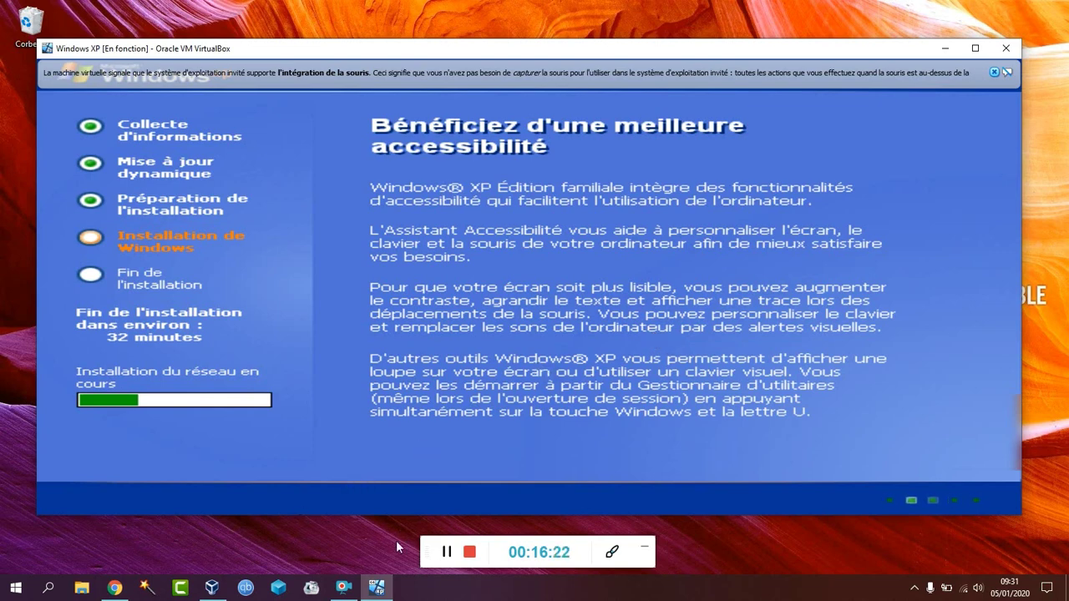
pyautogui.click(448, 558)
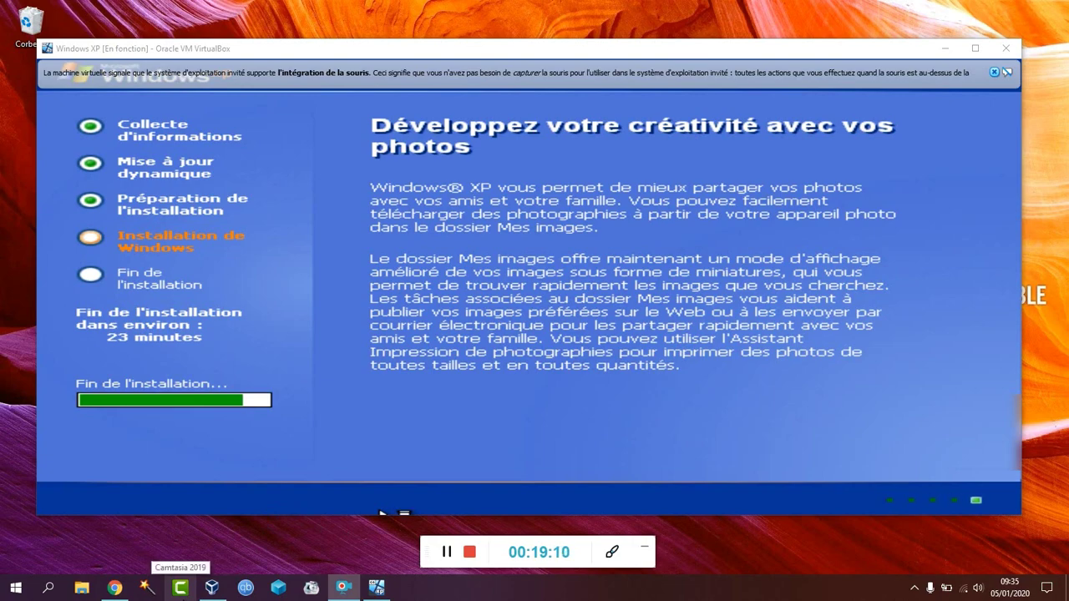
pyautogui.moveTo(212, 587)
pyautogui.moveTo(293, 557)
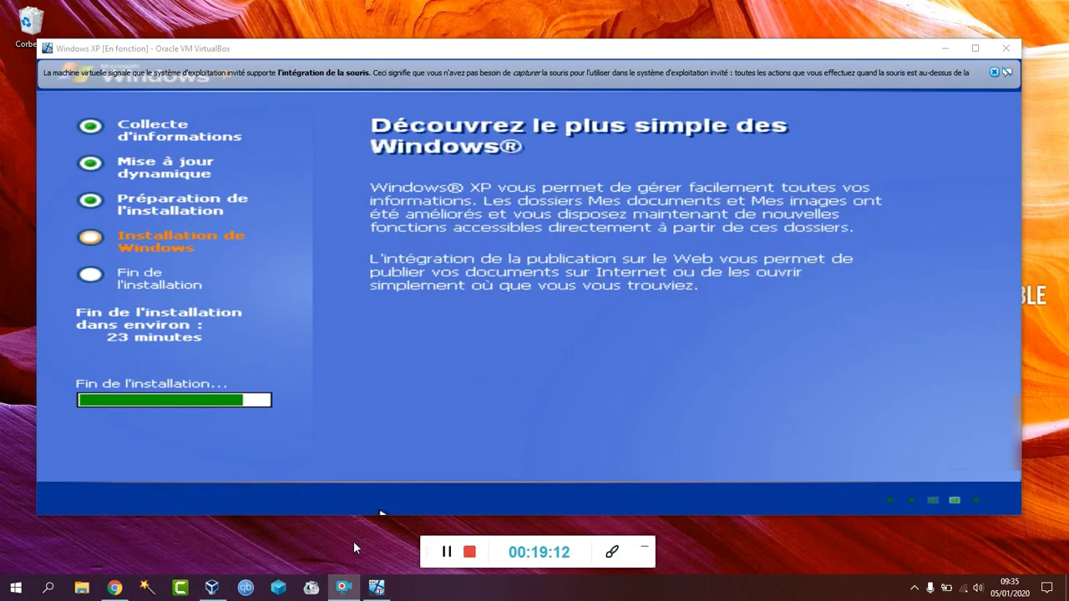
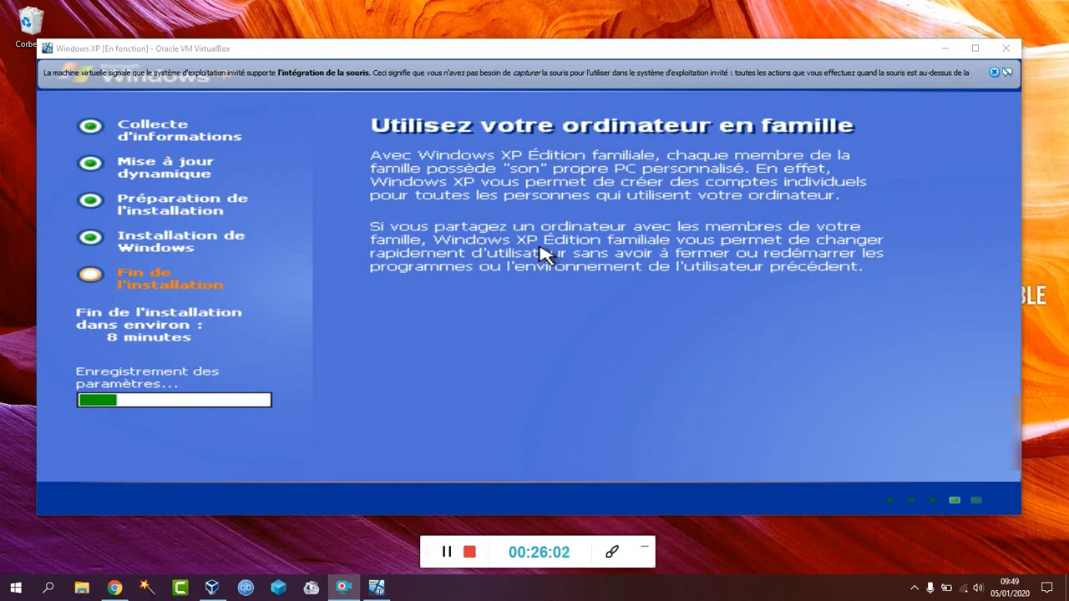
pyautogui.click(446, 552)
pyautogui.click(447, 552)
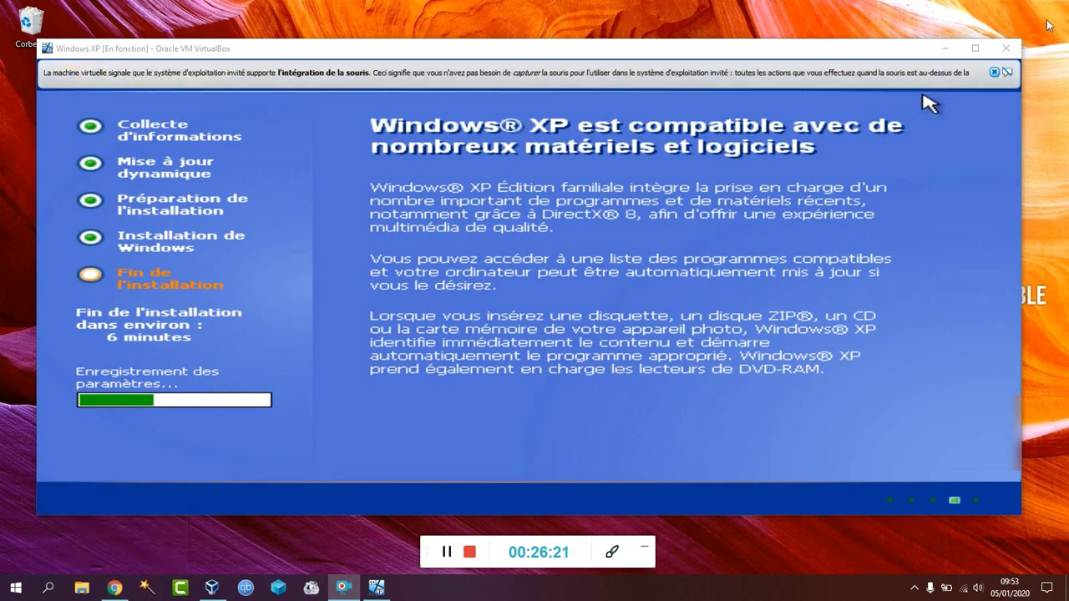
# - Minimise the virtual machine and open Apowersoft's free online screen recorder page in a new Chrome tab, closing the product key tab
pyautogui.click(944, 48)
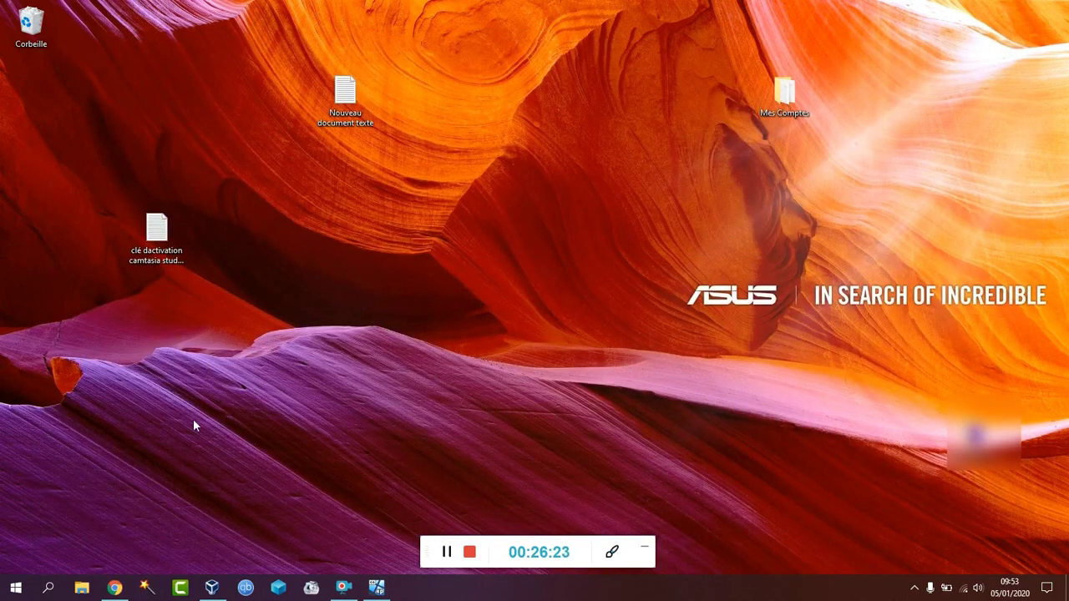
pyautogui.click(115, 587)
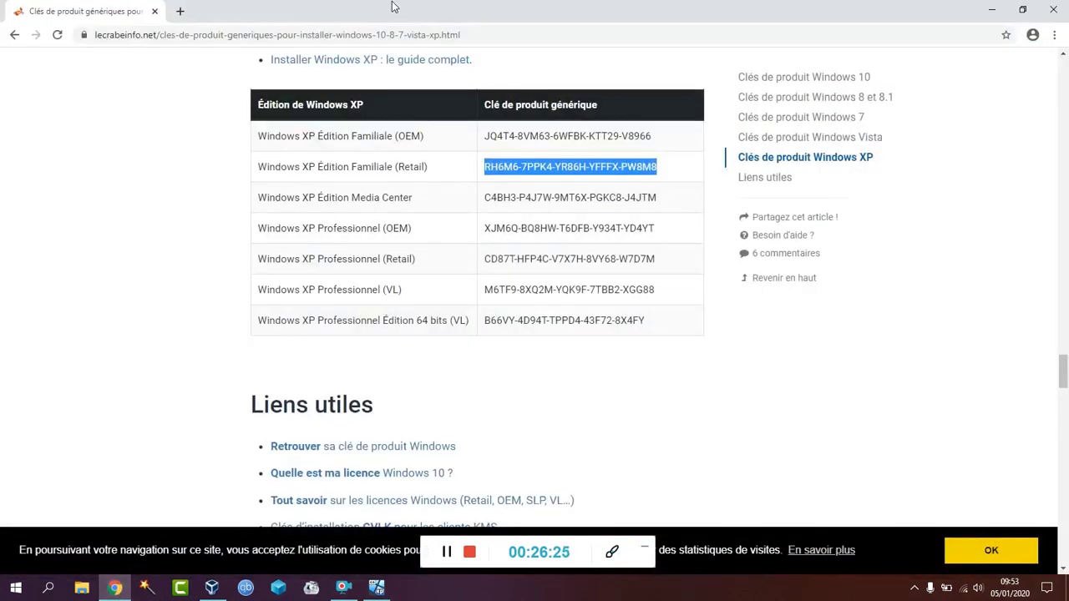
pyautogui.click(178, 12)
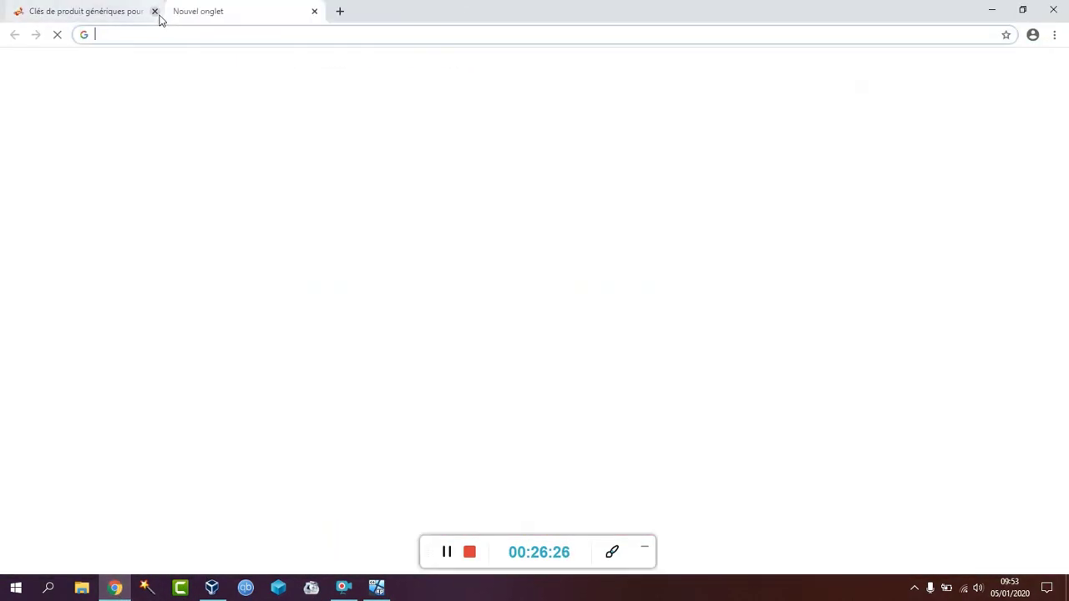
pyautogui.click(154, 11)
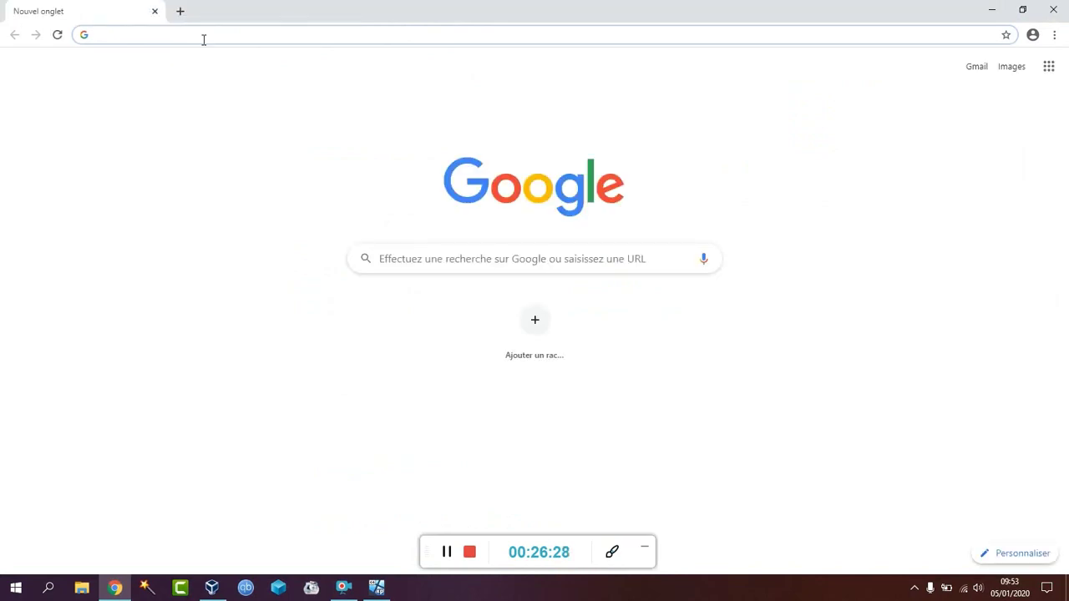
pyautogui.write('EN')
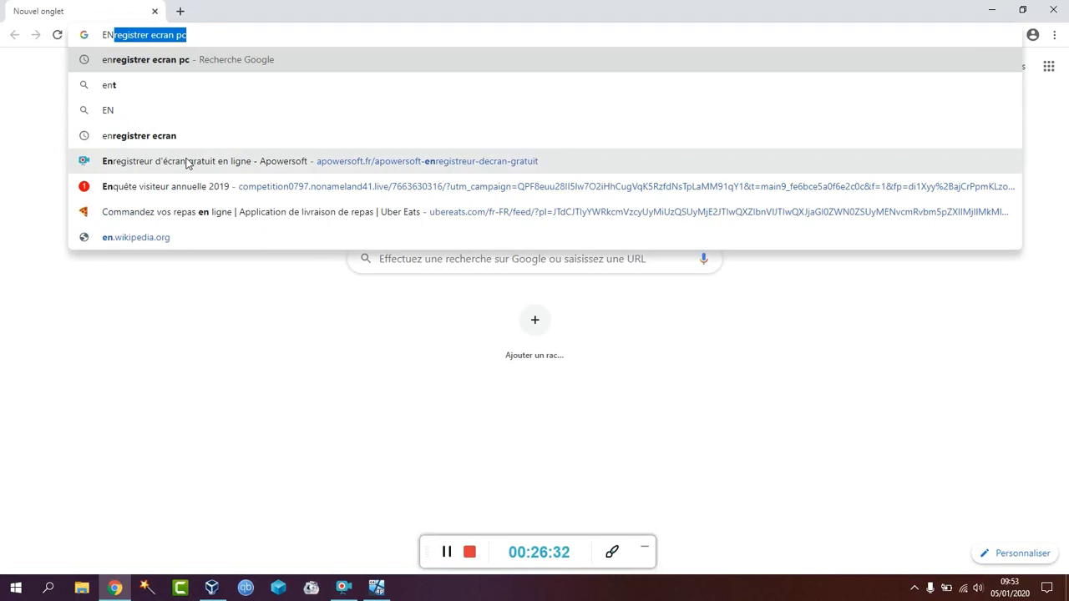
pyautogui.click(187, 163)
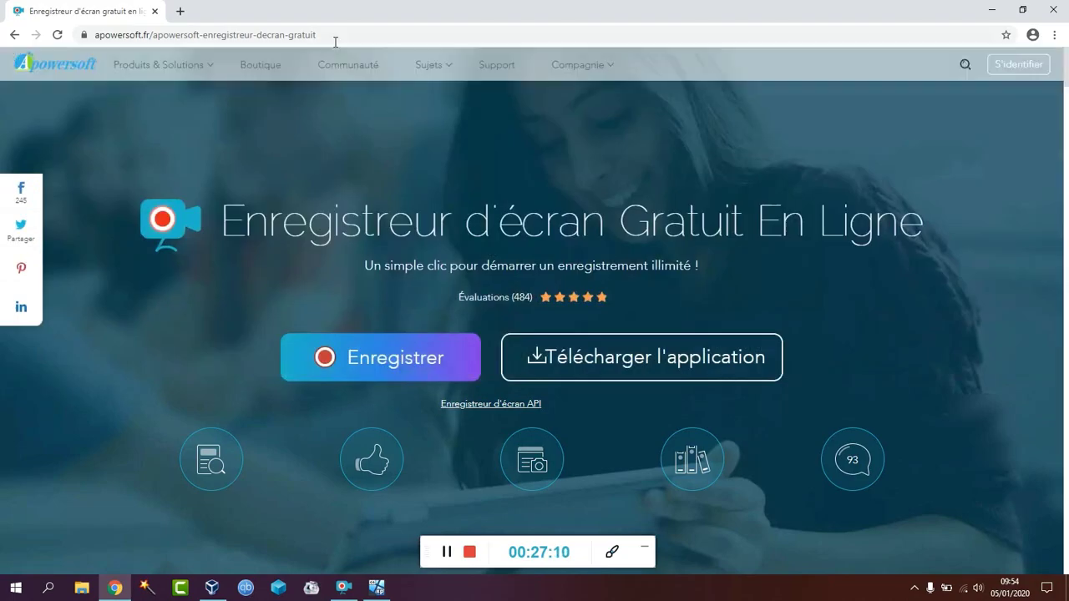
# - Close the browser and bring the Windows XP virtual machine window back to the front
pyautogui.moveTo(429, 64)
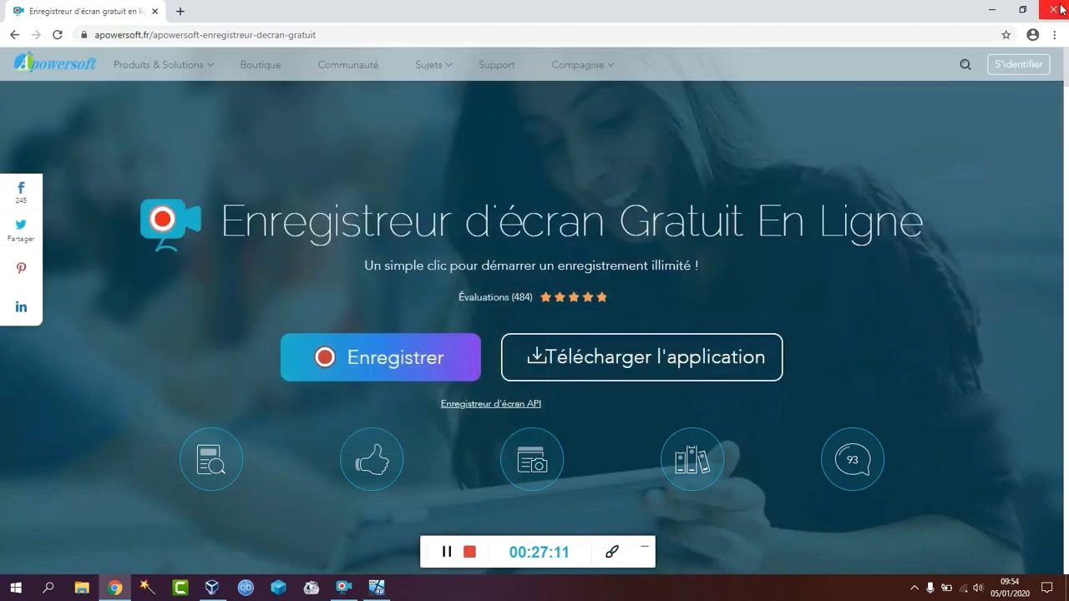
pyautogui.click(1053, 10)
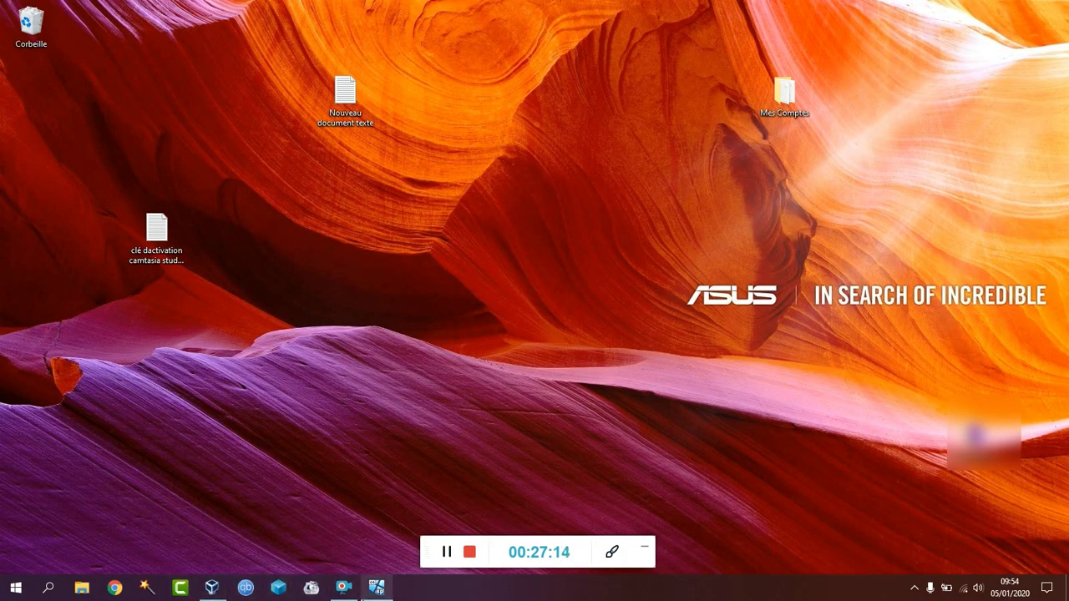
pyautogui.click(376, 587)
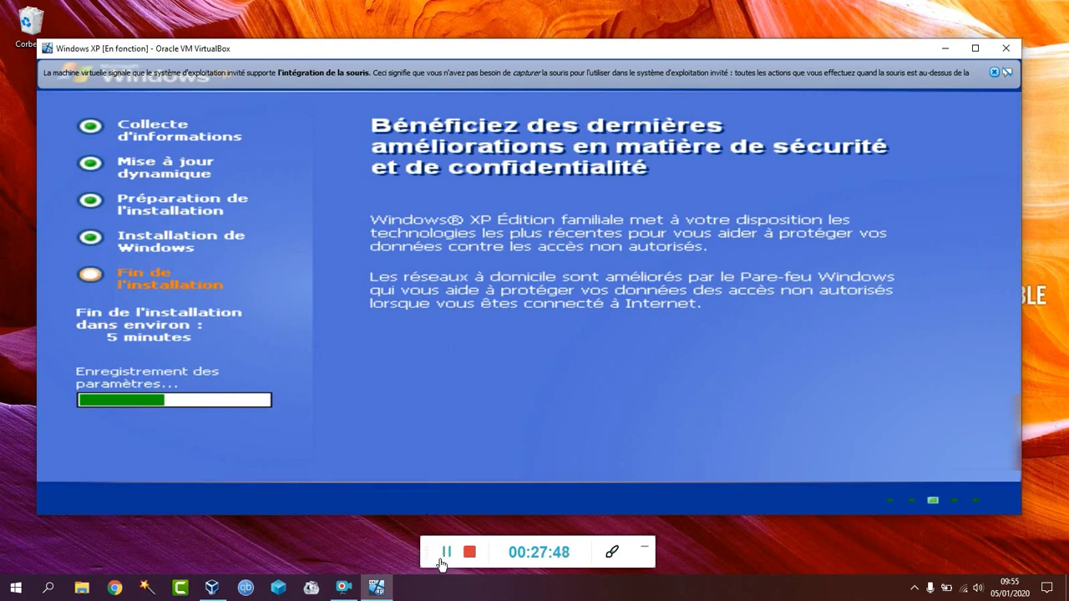
pyautogui.click(447, 552)
pyautogui.click(447, 552)
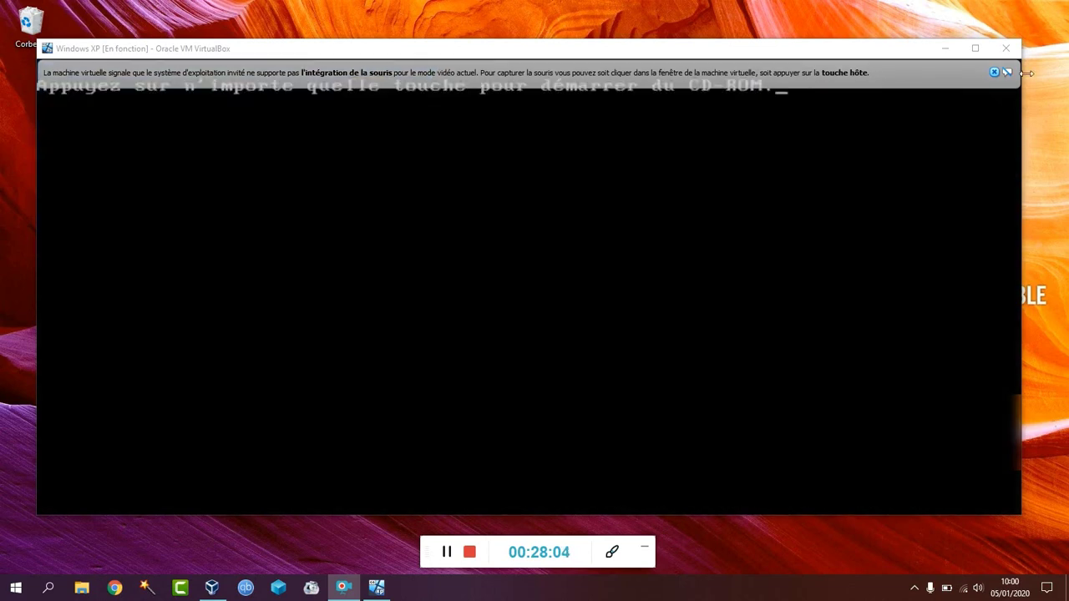
# - Boot the virtual machine from the CD-ROM, dismiss the mouse integration notice and start the Windows XP installation up to its licence agreement
pyautogui.press('Return')
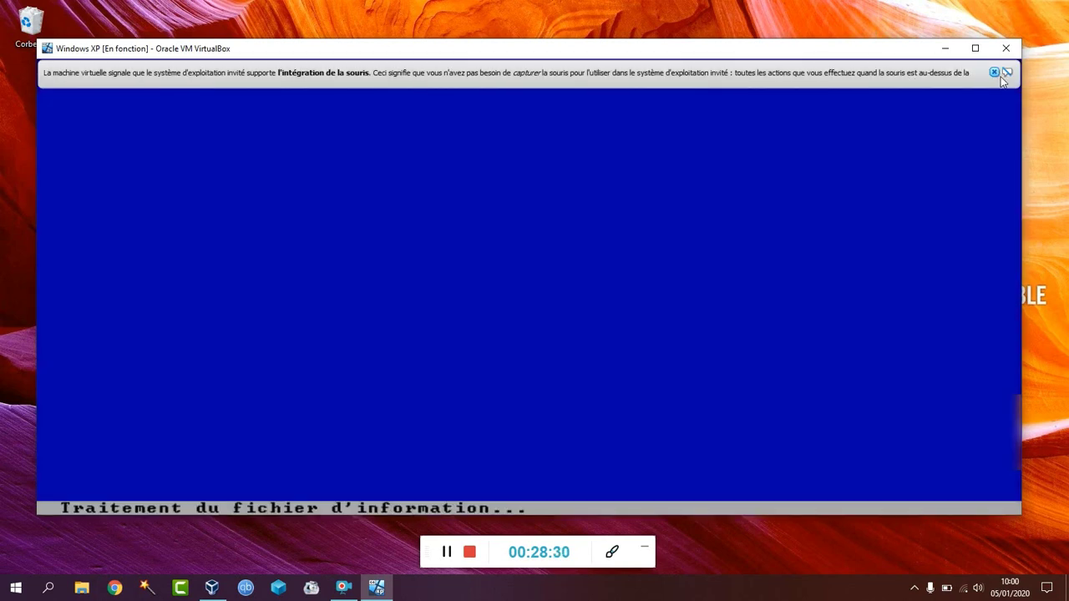
pyautogui.click(1001, 73)
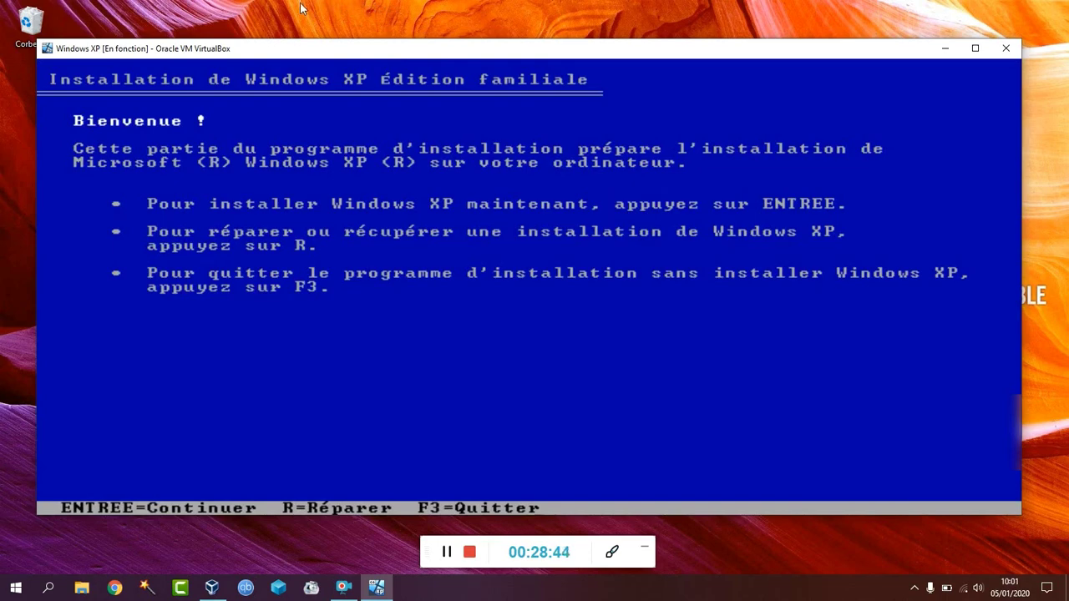
pyautogui.press('Return')
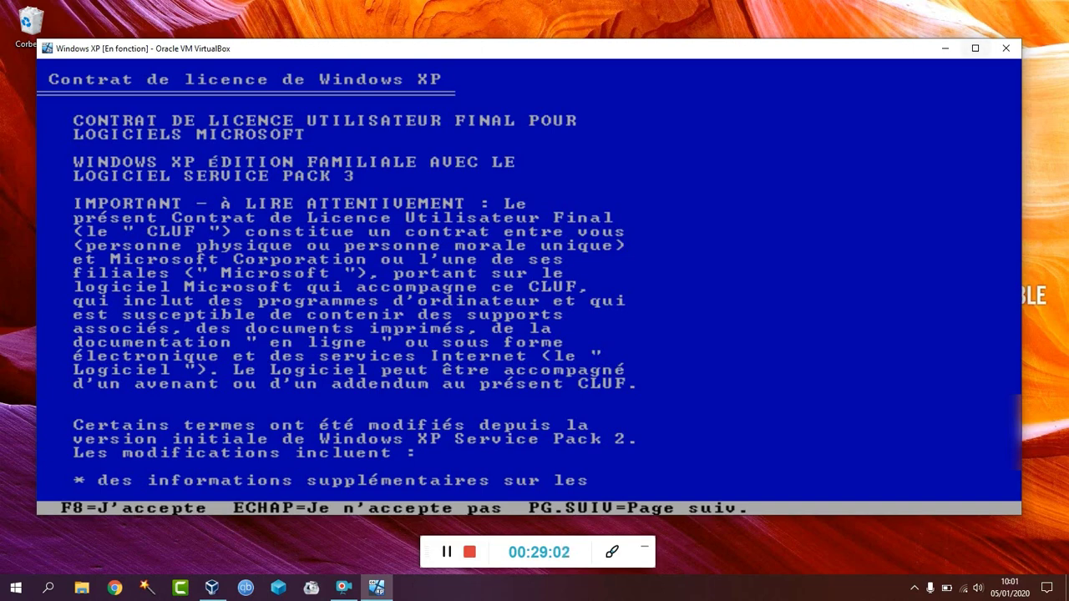
# - Power off the Windows XP virtual machine from the licence agreement screen
pyautogui.click(1004, 51)
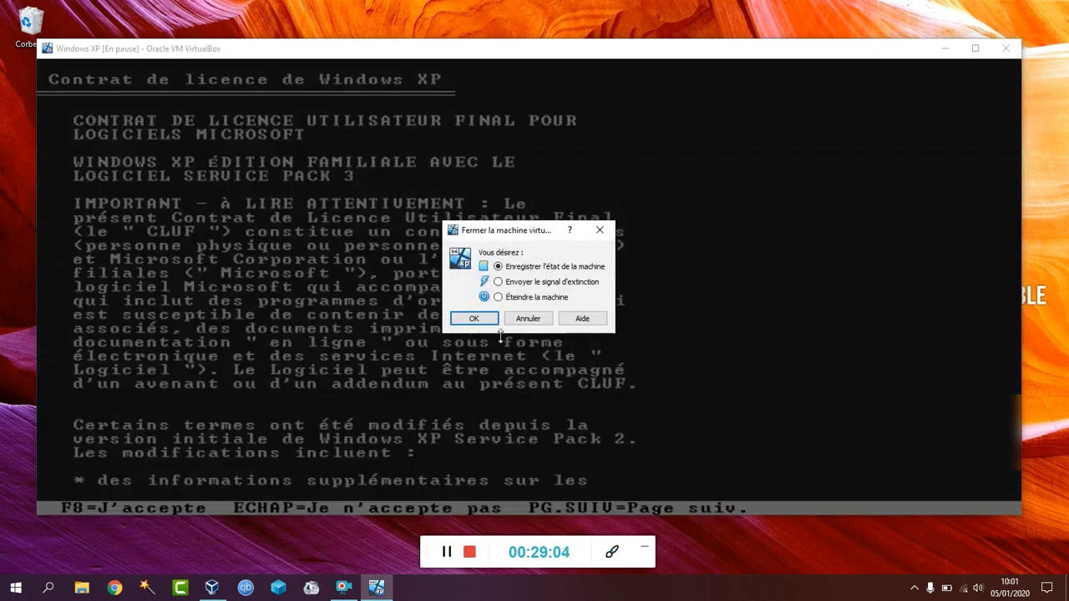
pyautogui.click(510, 299)
pyautogui.click(483, 318)
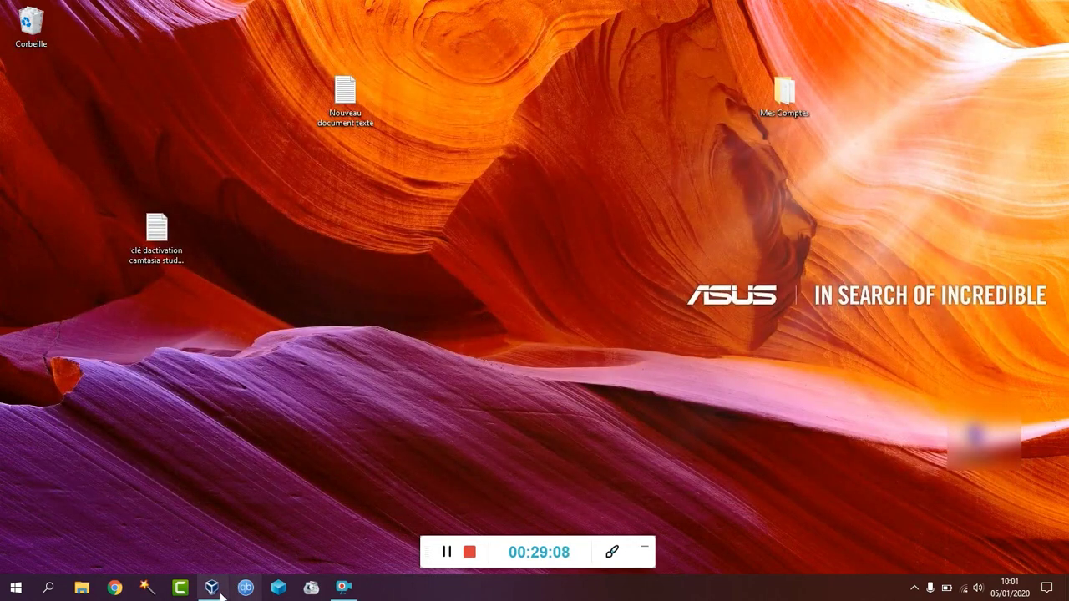
# - Start the Windows XP virtual machine again from the VirtualBox manager, minimise the manager and decline the switch to scaled mode
pyautogui.click(212, 588)
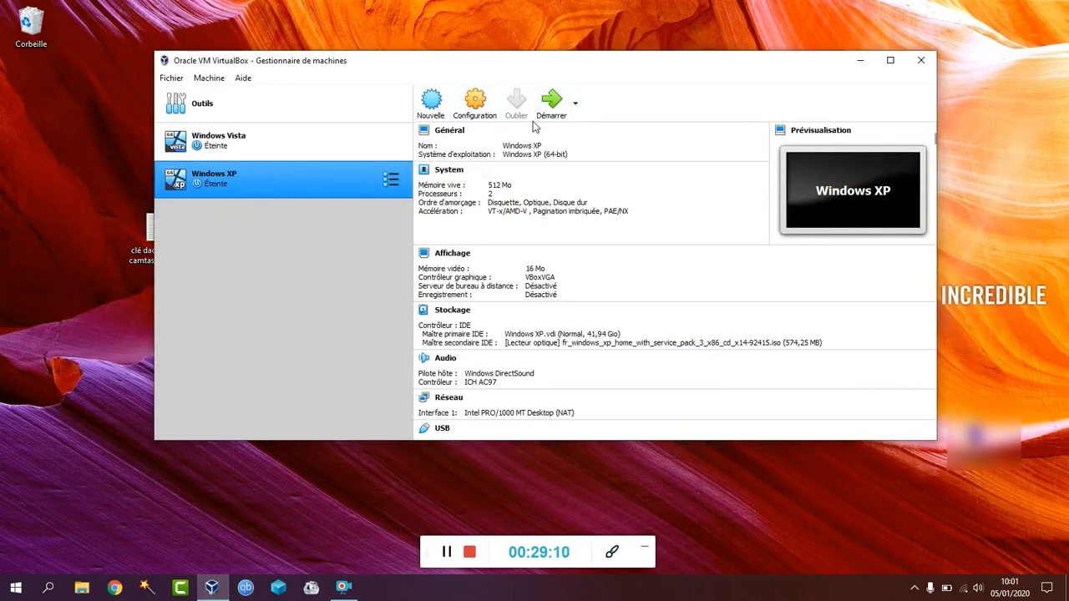
pyautogui.click(551, 102)
pyautogui.click(860, 60)
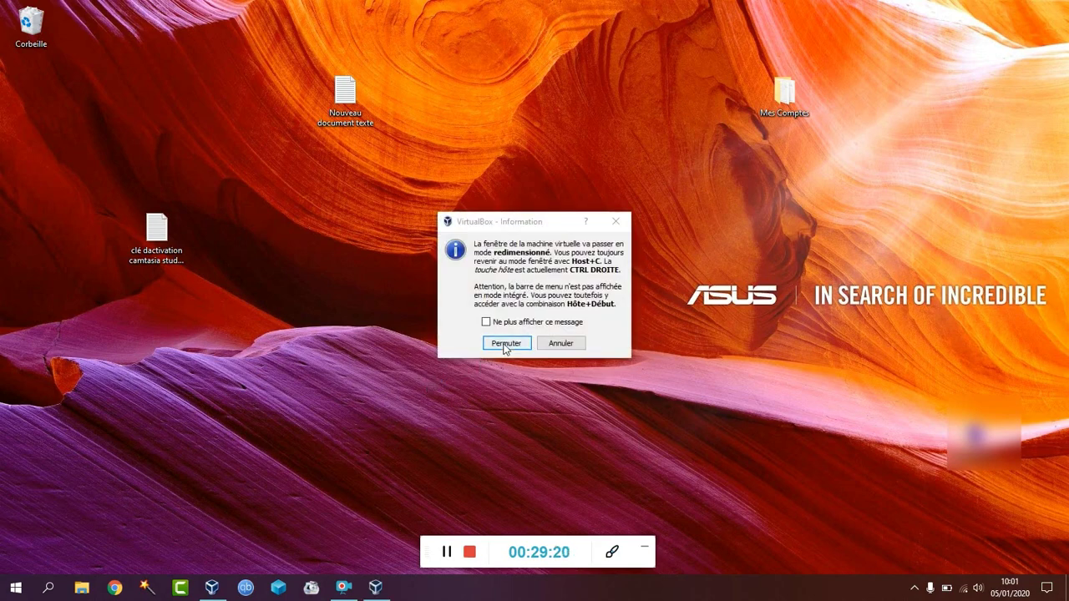
pyautogui.click(566, 345)
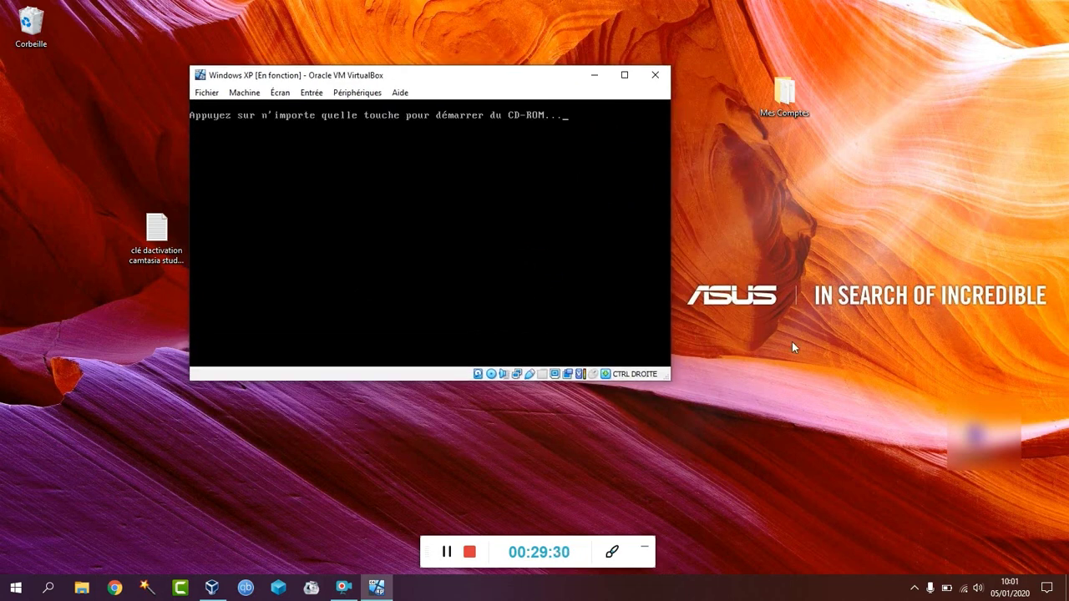
pyautogui.press('Return')
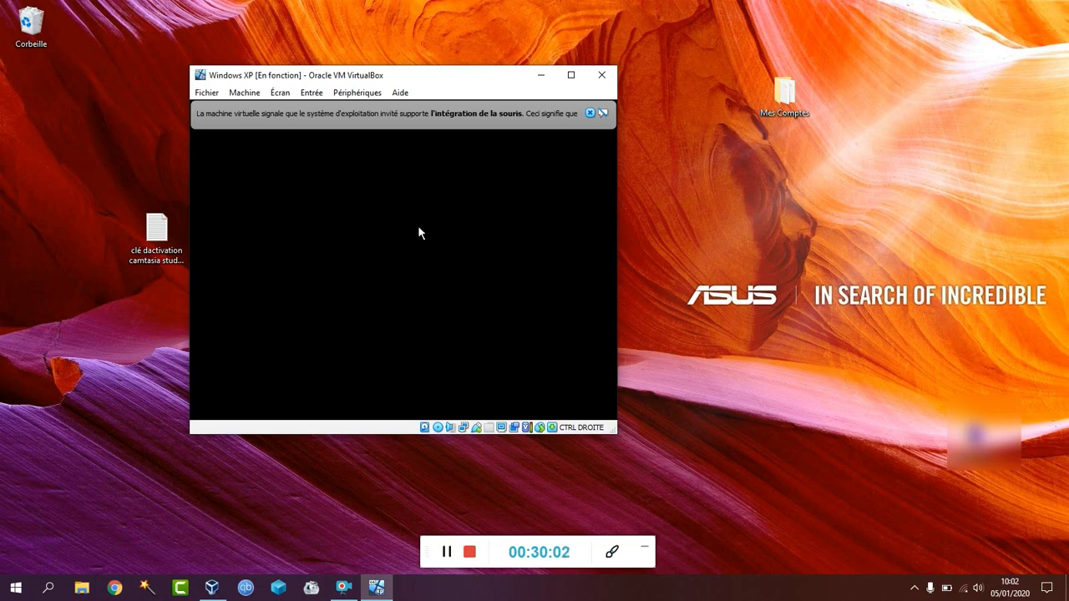
# - Dismiss the mouse integration notice, let Windows adjust the screen resolution and confirm the new monitor settings
pyautogui.click(591, 112)
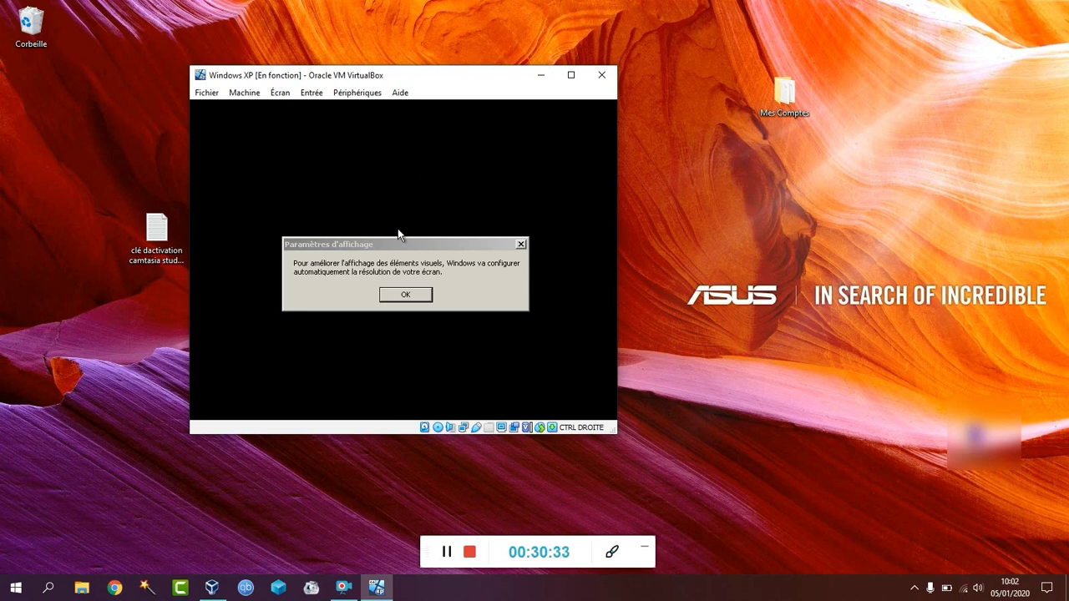
pyautogui.click(409, 296)
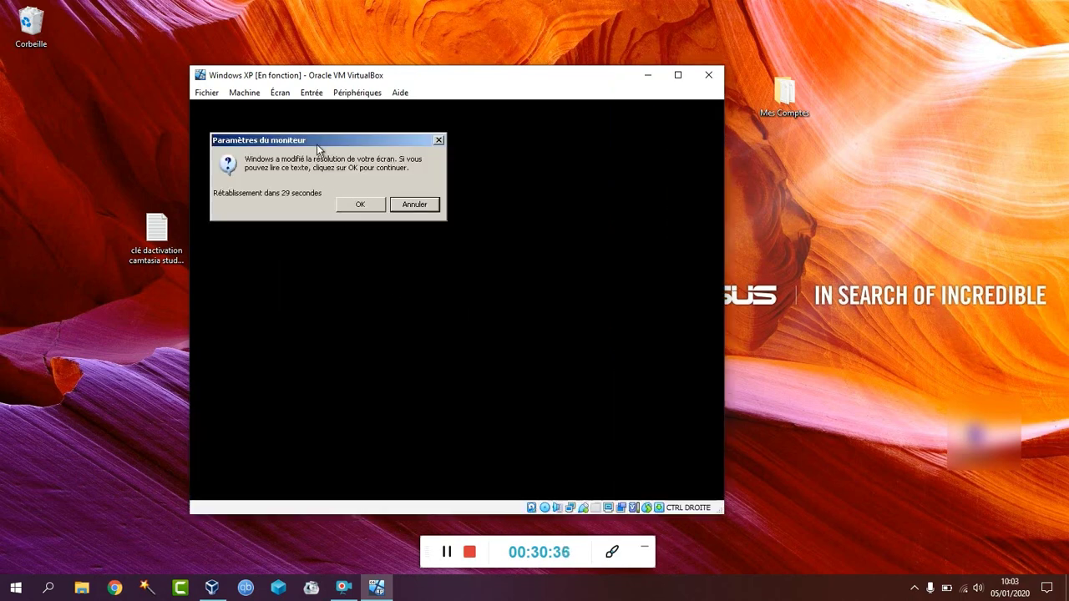
pyautogui.moveTo(305, 144); pyautogui.dragTo(342, 141)
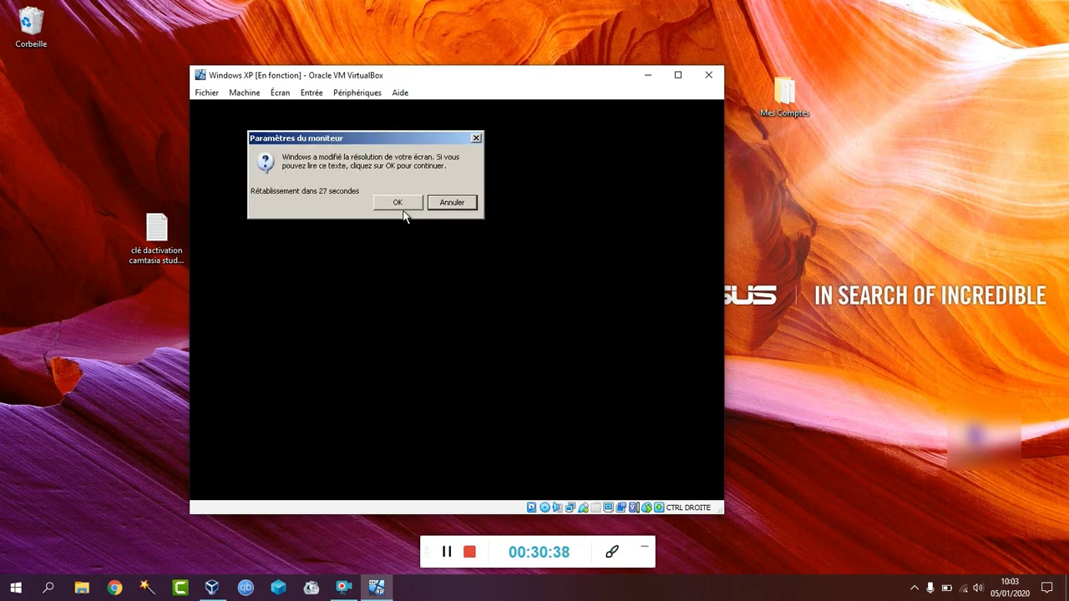
pyautogui.click(405, 204)
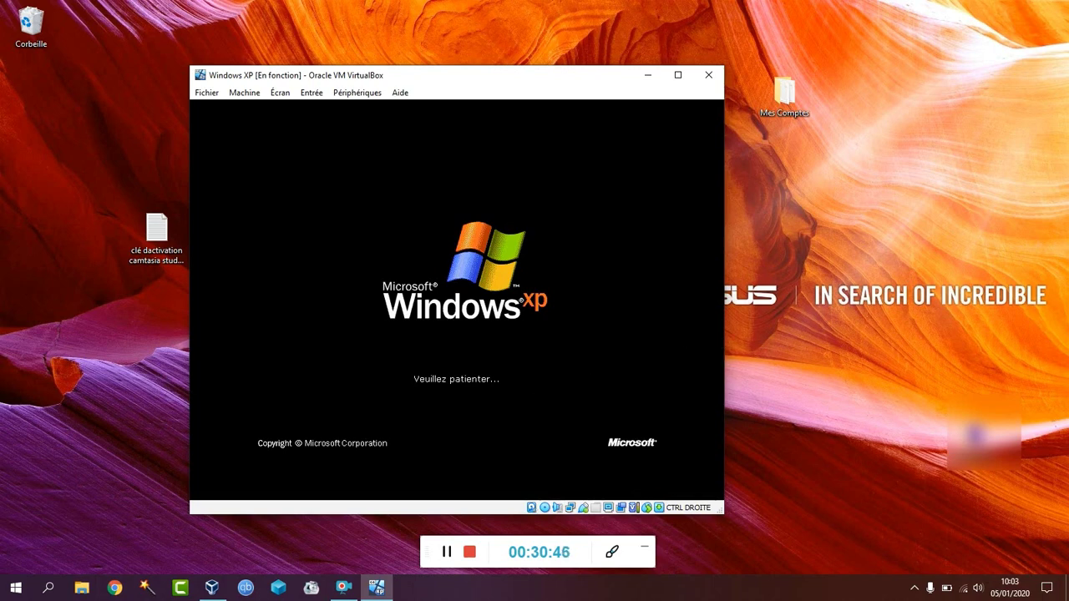
# - Continue past the Windows XP welcome page and choose "Pas maintenant" for automatic updates
pyautogui.click(447, 556)
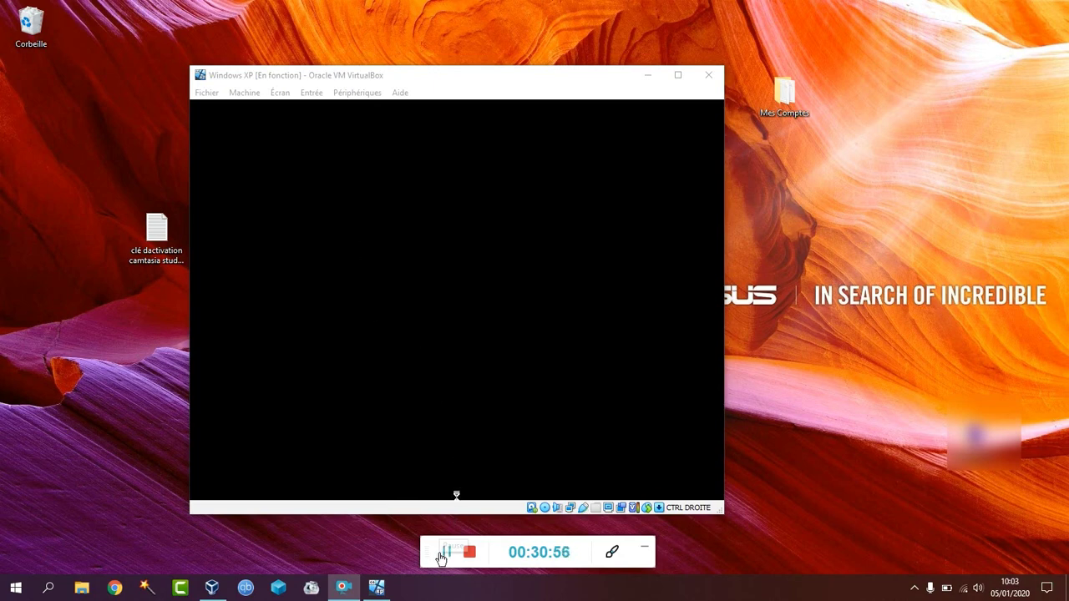
pyautogui.click(442, 558)
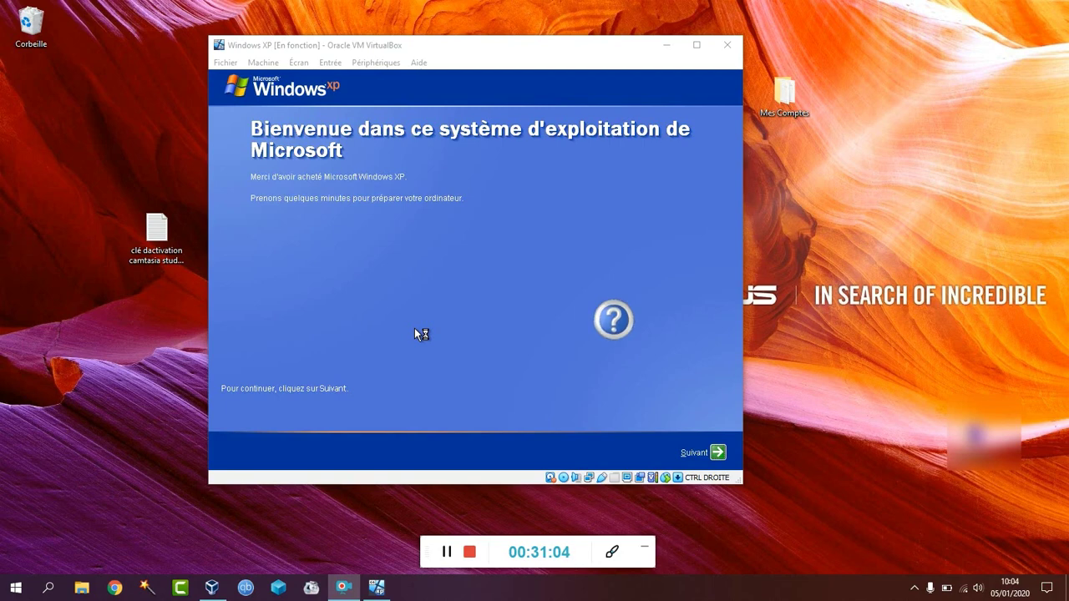
pyautogui.click(718, 453)
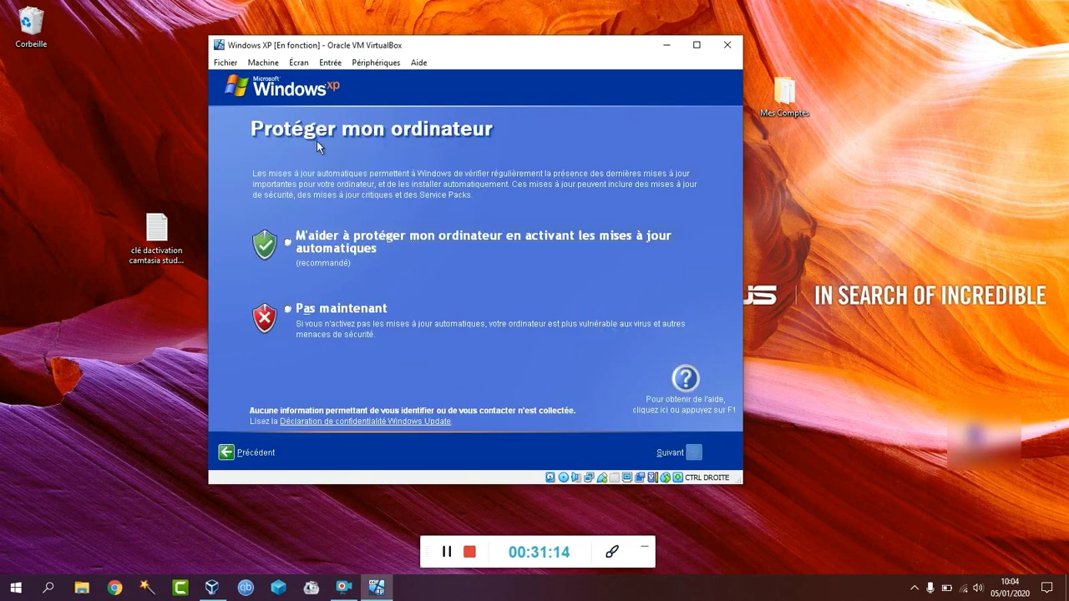
pyautogui.click(294, 314)
pyautogui.click(299, 309)
pyautogui.click(437, 559)
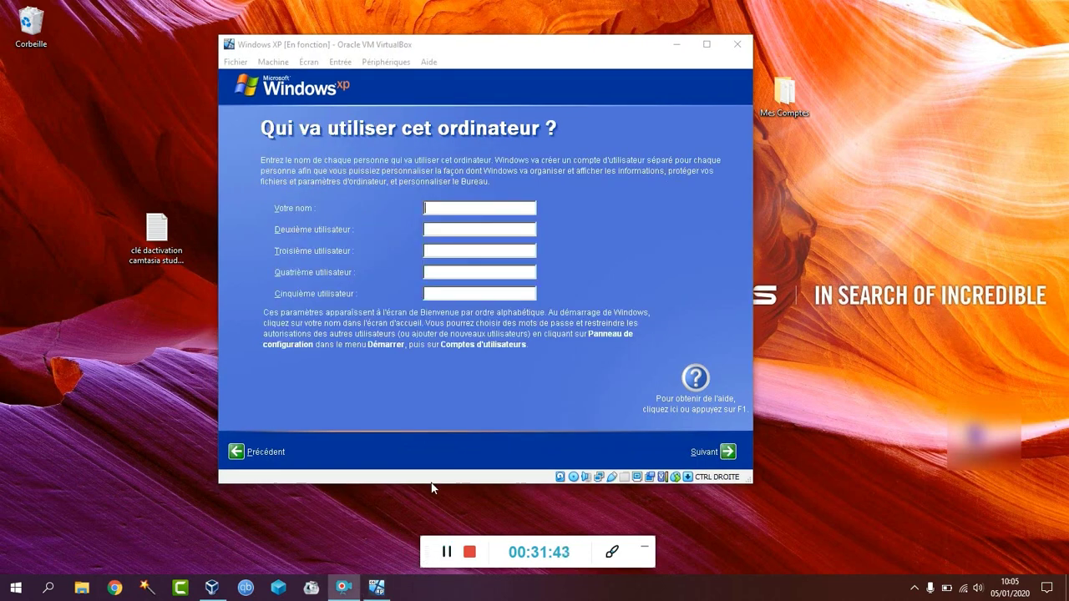
# - Enter "moi" as the first user of the computer and finish the Windows XP first-run setup
pyautogui.click(440, 208)
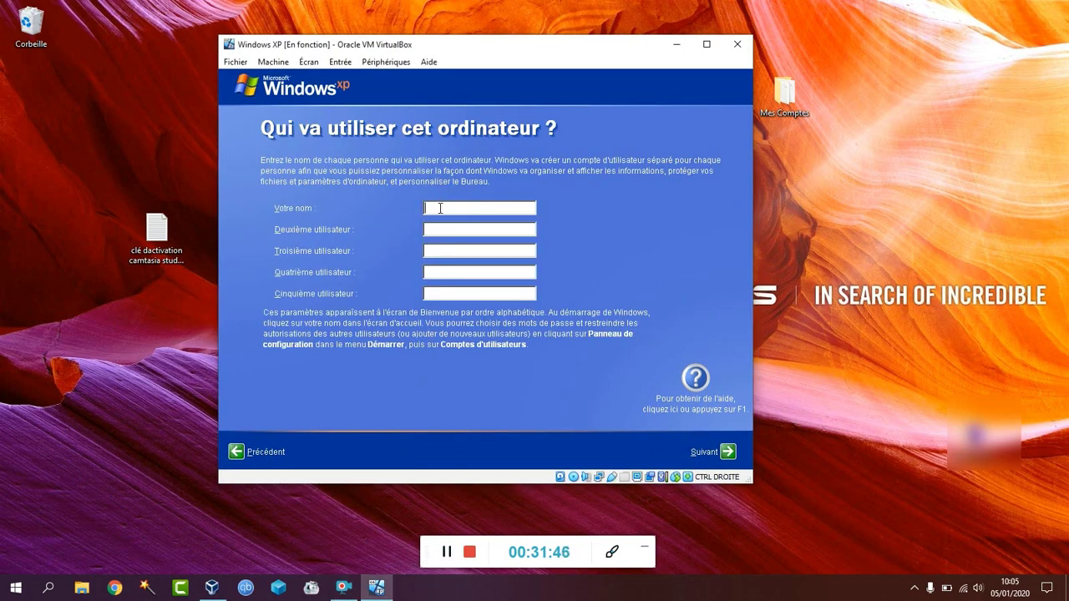
pyautogui.write('moi')
pyautogui.click(728, 452)
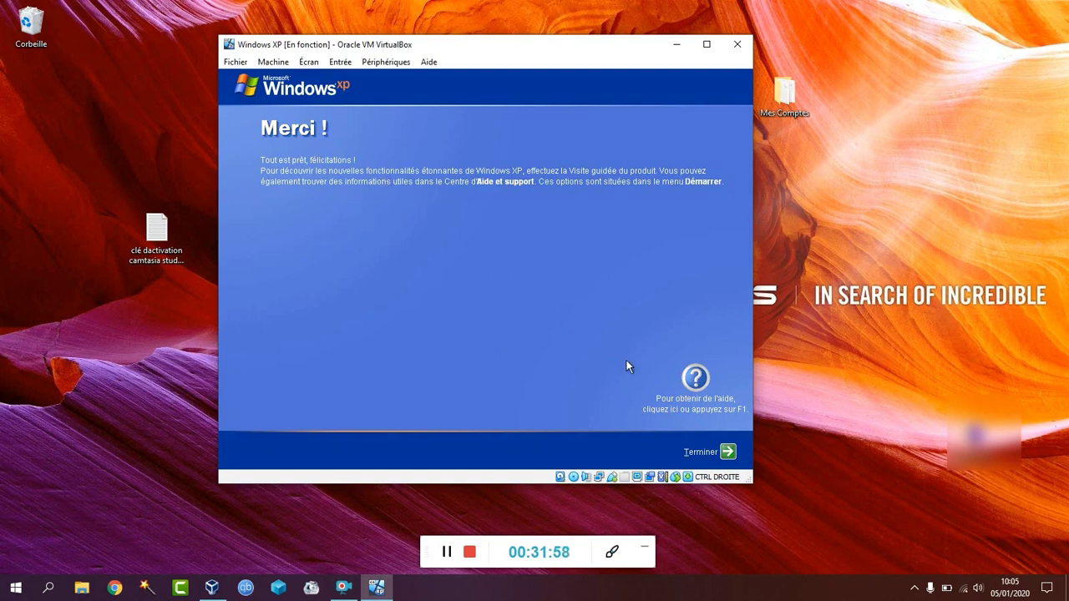
pyautogui.click(726, 454)
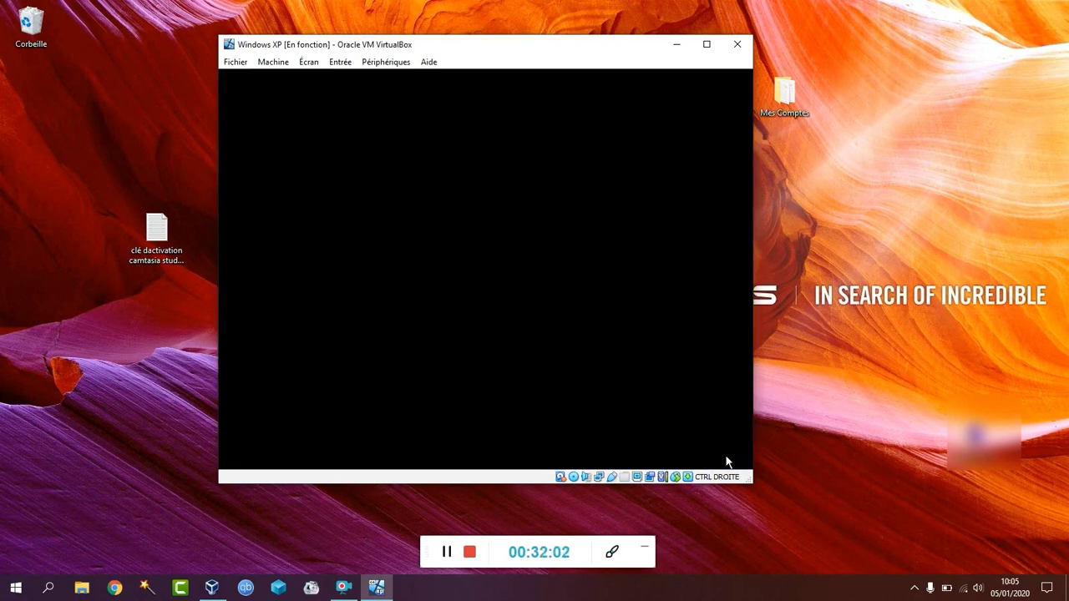
pyautogui.click(448, 556)
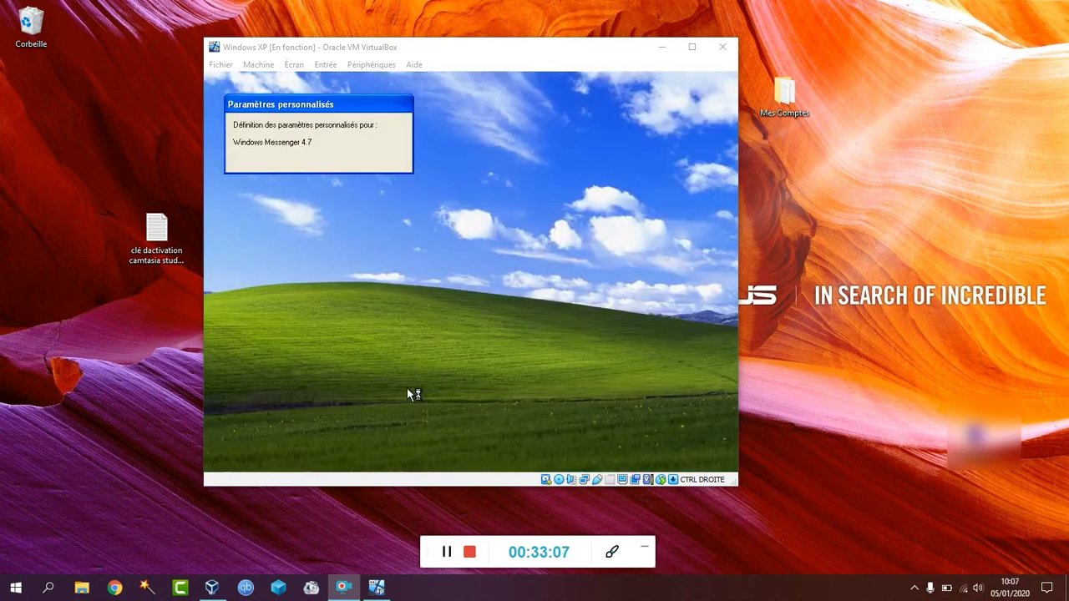
# - Reposition the virtual machine window slightly and examine the start menu on the new Windows XP desktop, closing it again
pyautogui.click(293, 65)
pyautogui.click(294, 50)
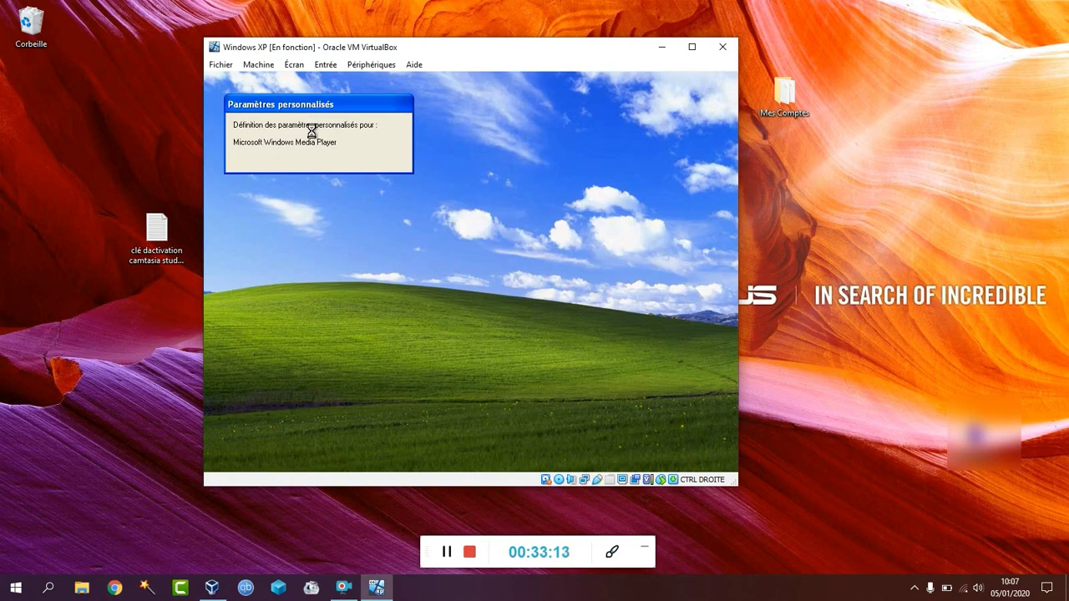
pyautogui.click(445, 557)
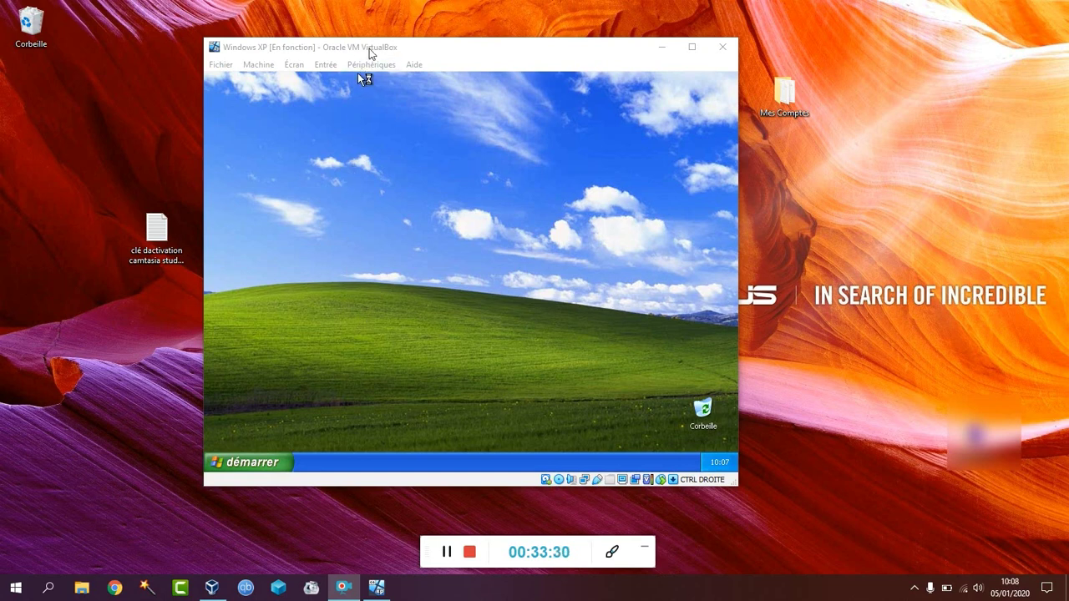
pyautogui.moveTo(369, 48); pyautogui.dragTo(396, 55)
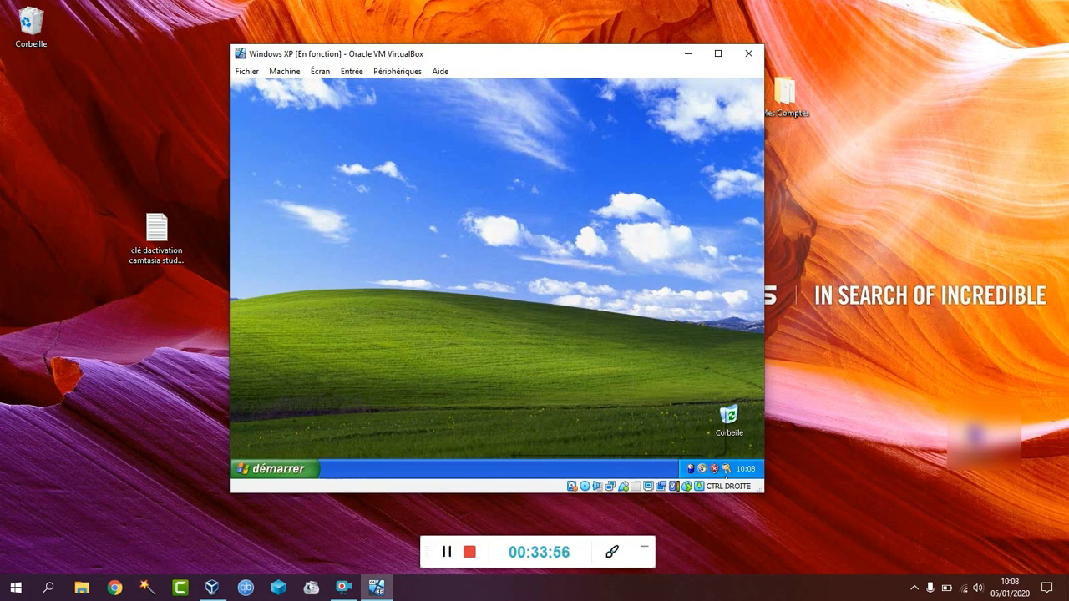
pyautogui.press('super')
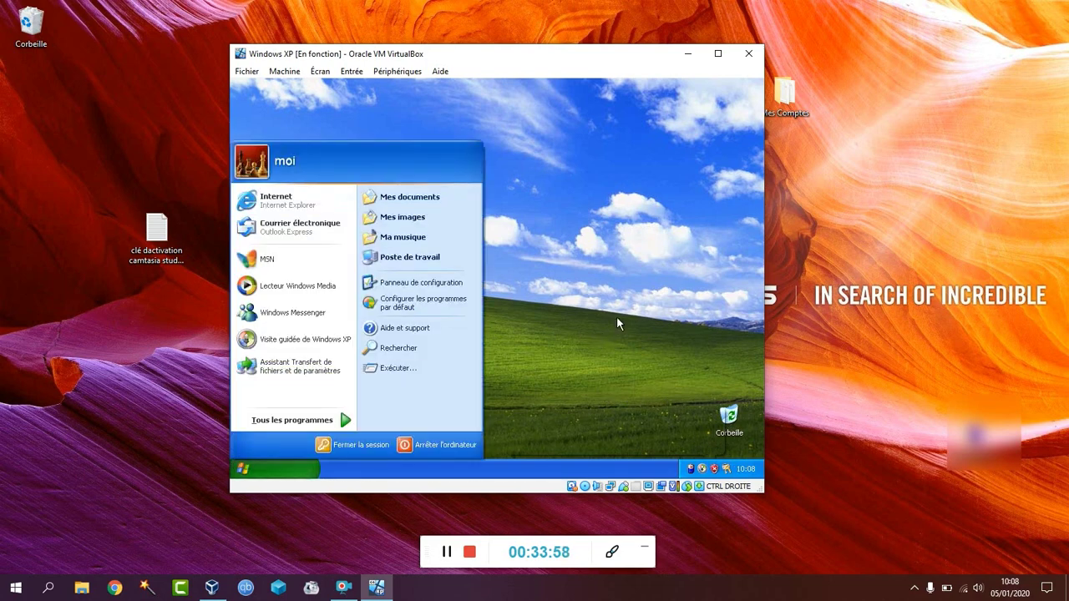
pyautogui.click(589, 248)
# - Power off the Windows XP virtual machine and close the VirtualBox manager
pyautogui.click(746, 55)
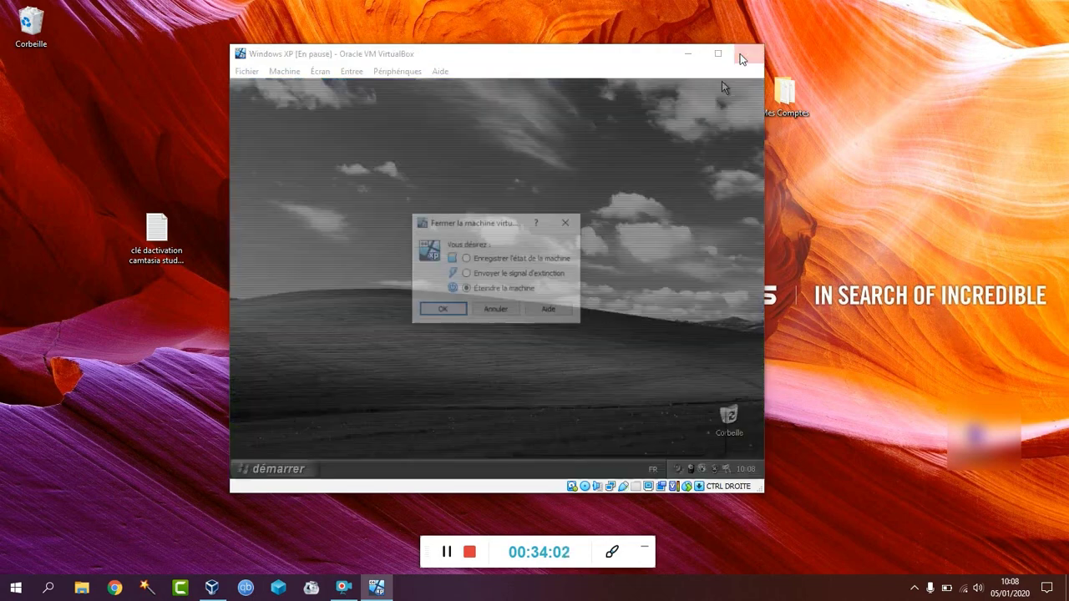
pyautogui.click(439, 312)
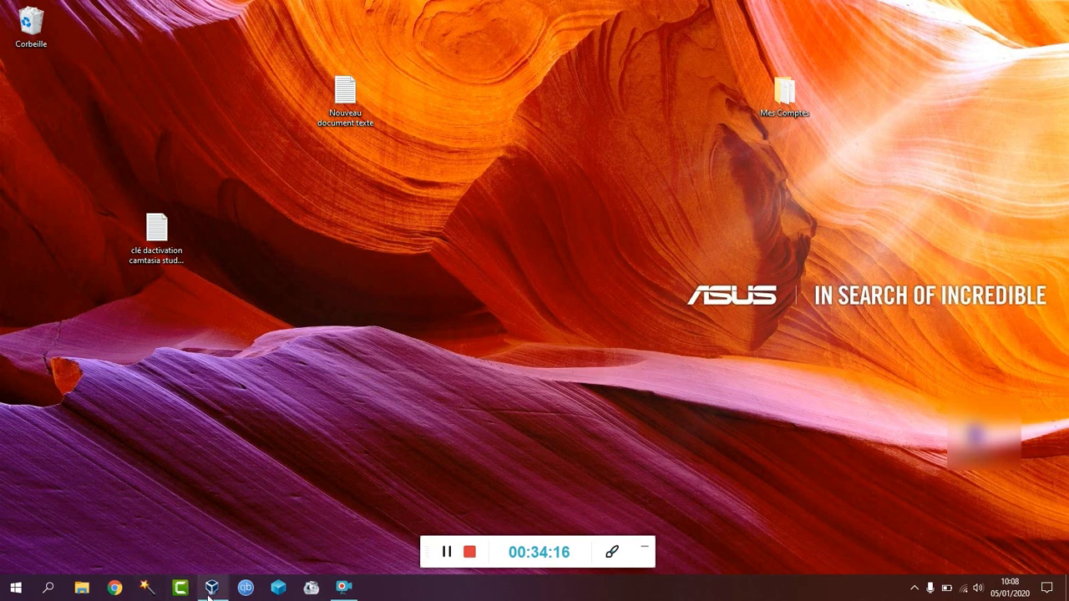
pyautogui.moveTo(212, 587)
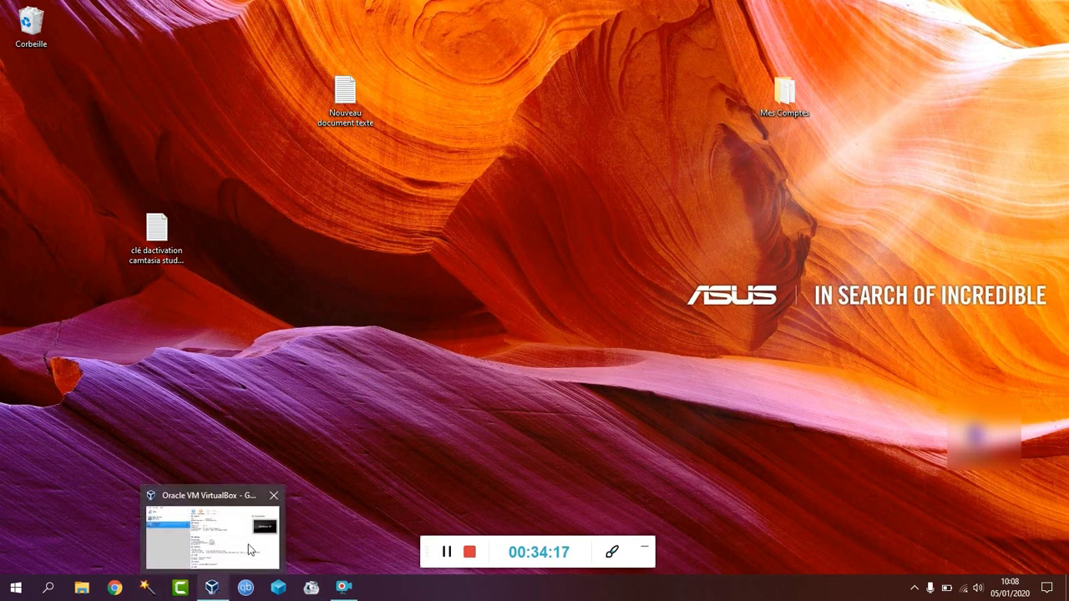
pyautogui.click(274, 495)
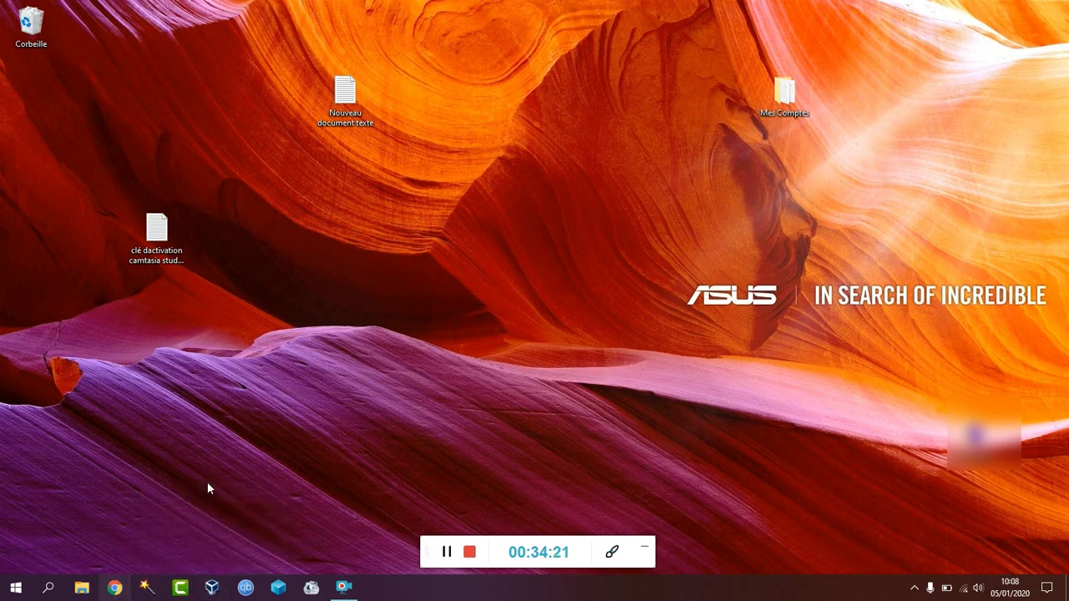
# - Switch to Chrome and open YouTube from Google's list of apps
pyautogui.press('super+2')
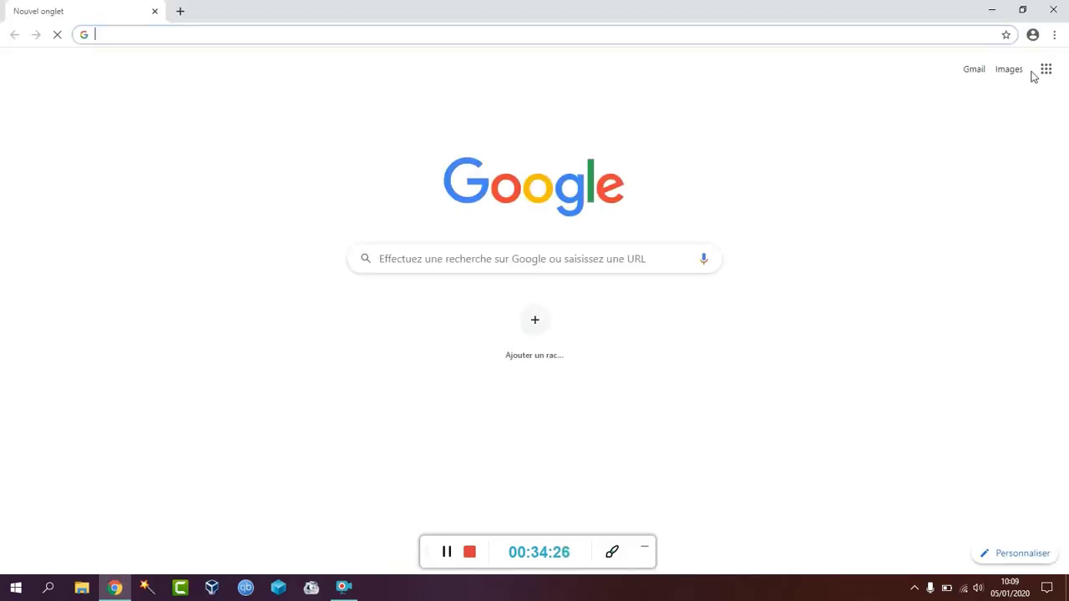
pyautogui.click(1044, 72)
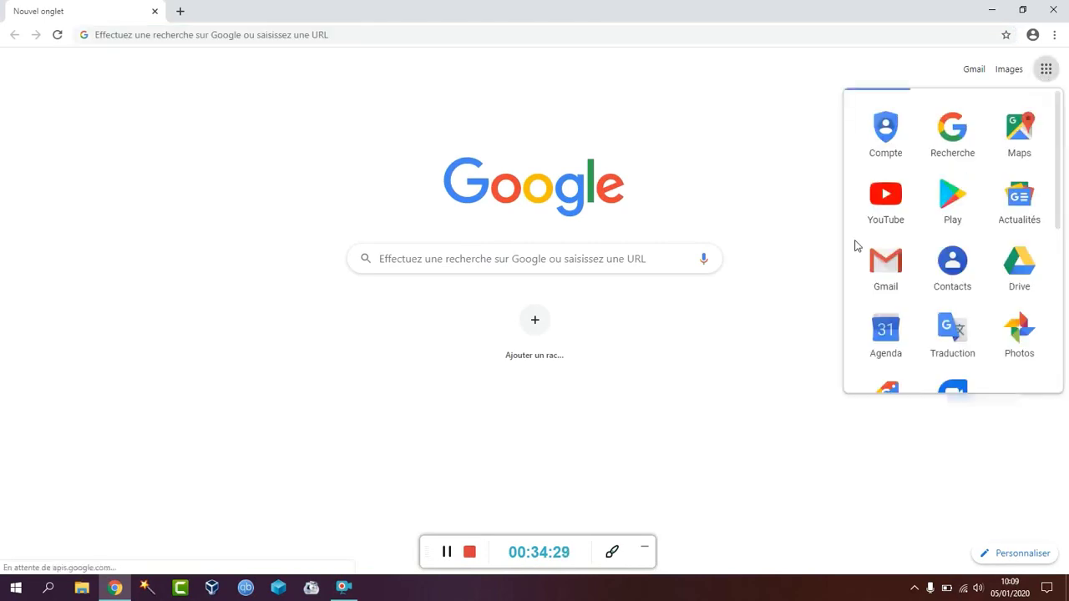
pyautogui.click(887, 207)
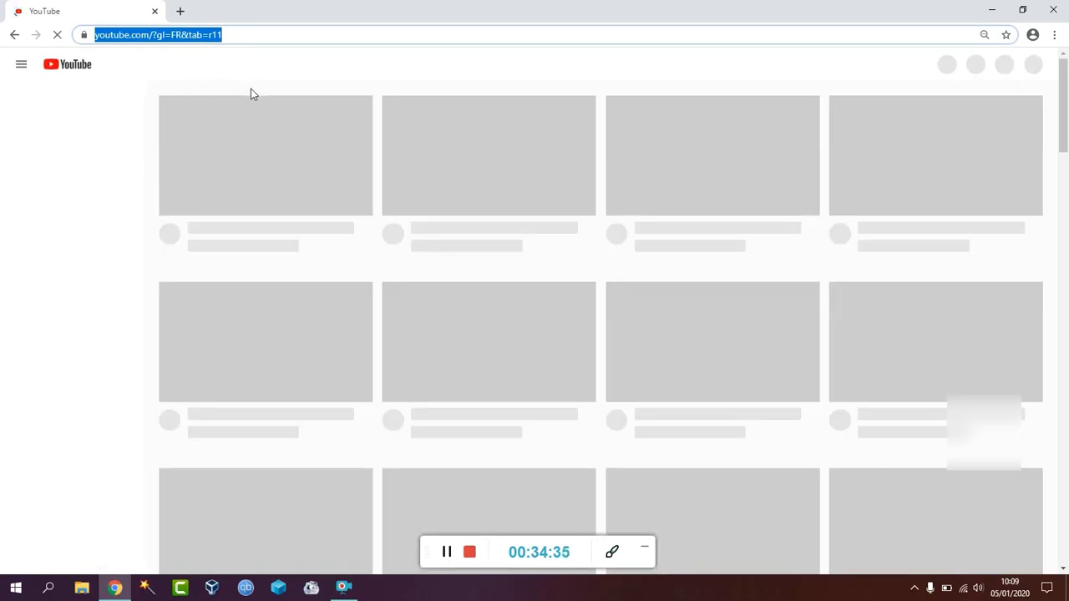
# - Search YouTube for "AS DE l'informatique" and open the As De L'Informatique channel
pyautogui.click(342, 65)
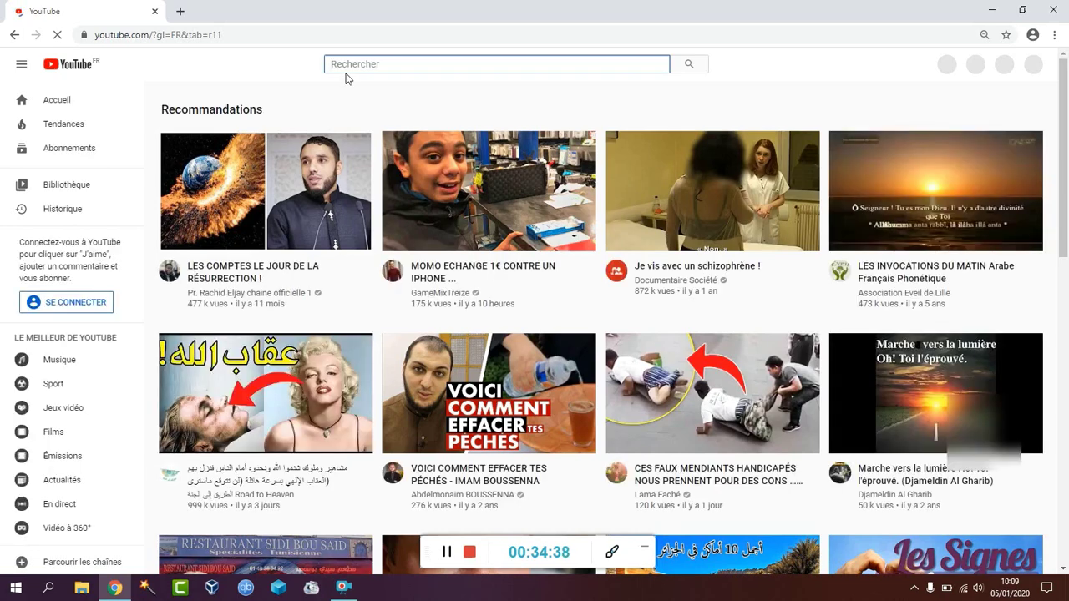
pyautogui.write('AS DE')
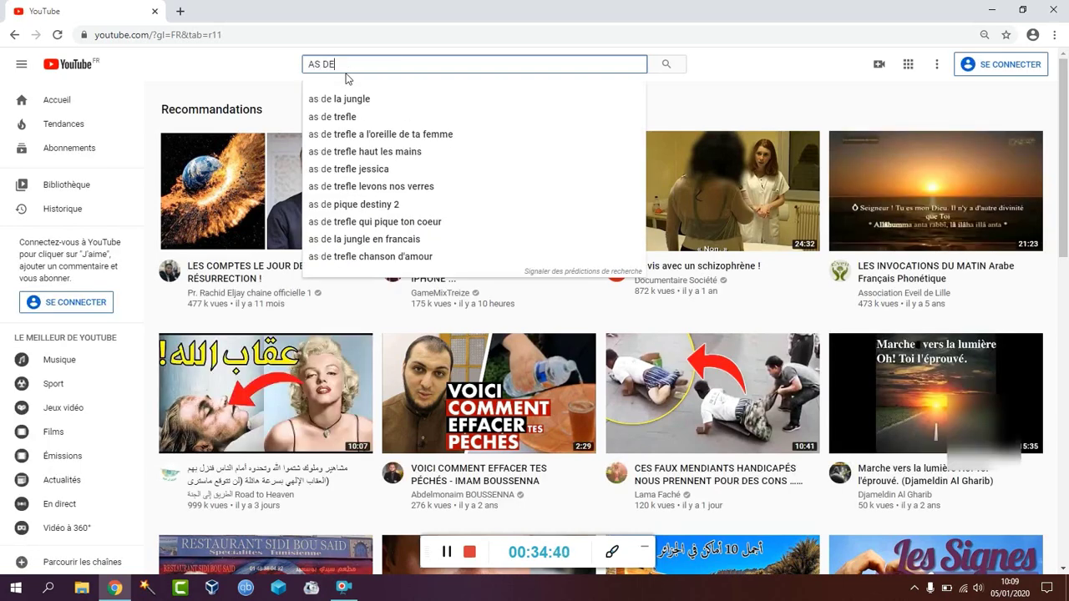
pyautogui.write(" l'in")
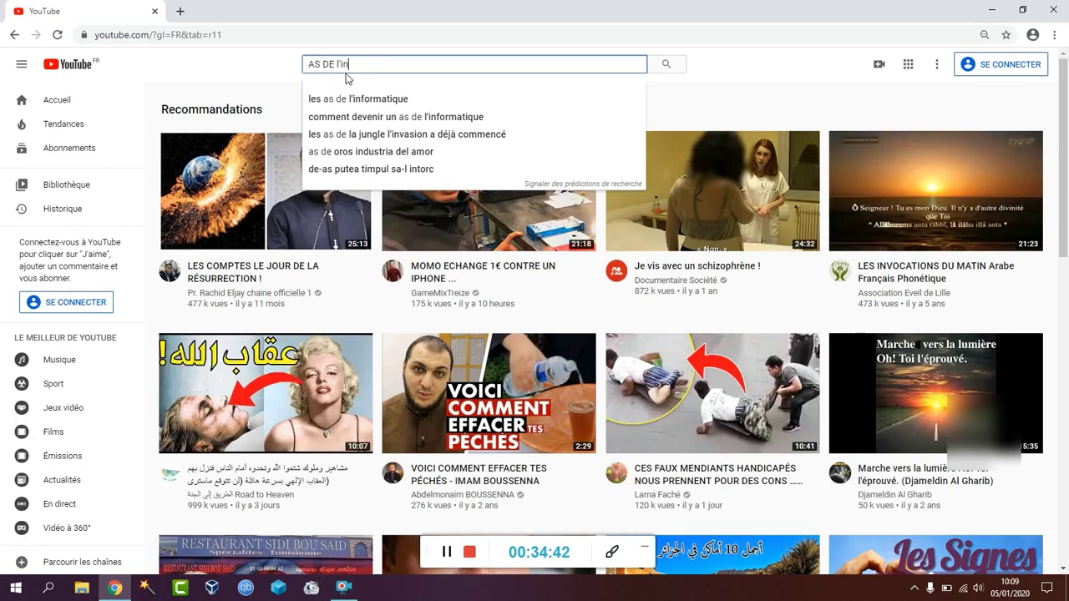
pyautogui.write('format')
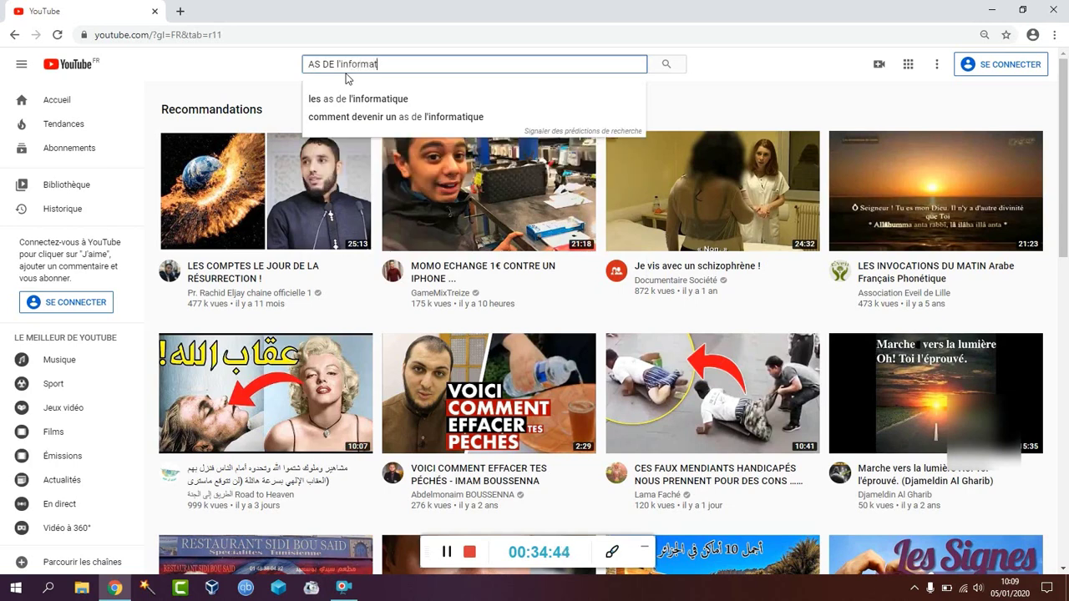
pyautogui.write('ique')
pyautogui.press('Return')
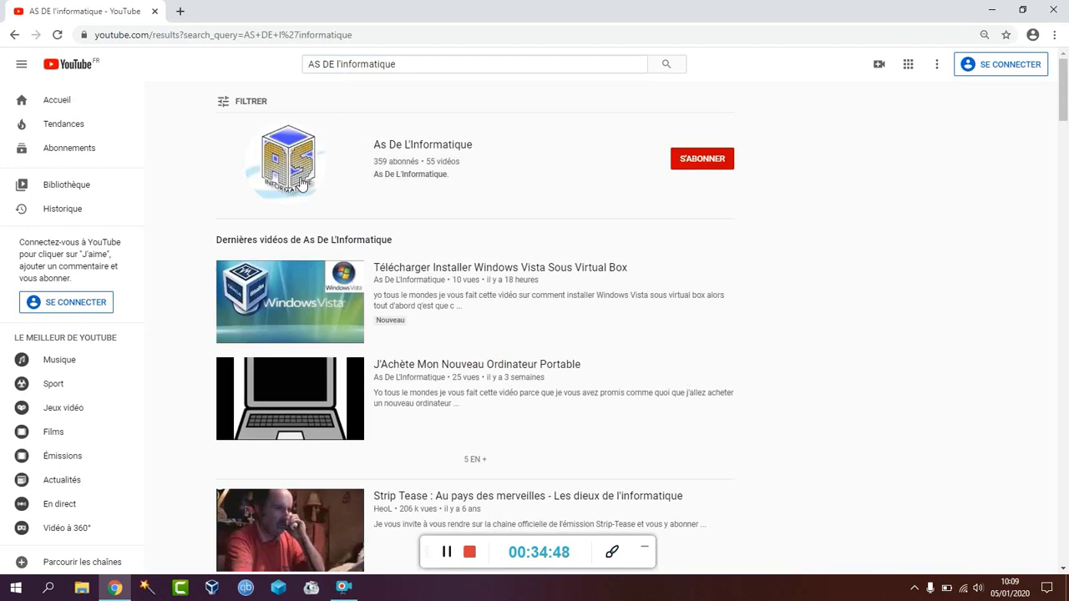
pyautogui.click(301, 182)
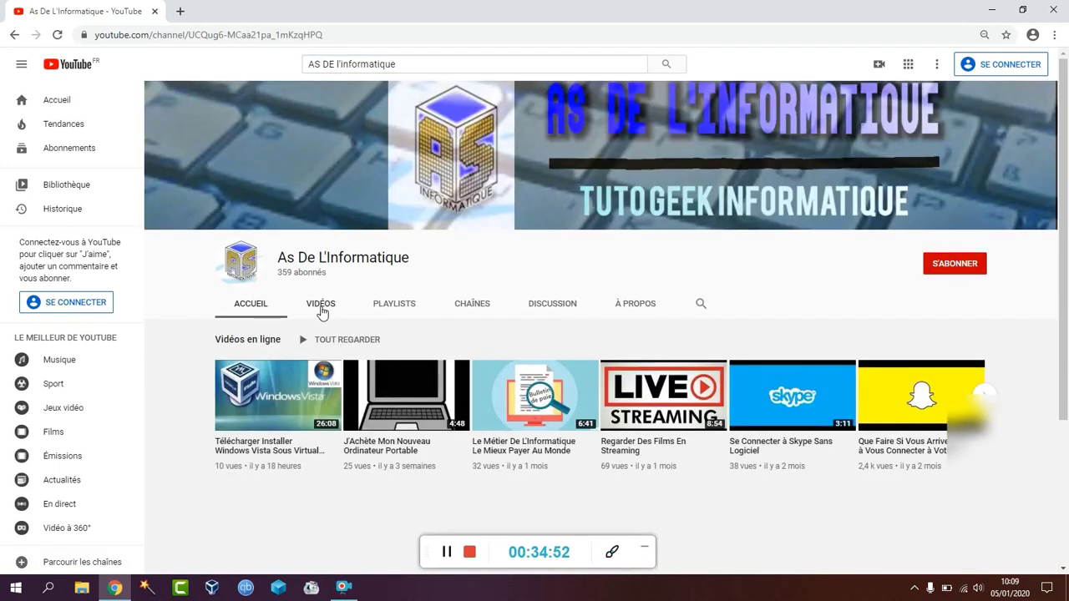
# - Look through the full list of the channel's uploaded videos and close the browser
pyautogui.click(324, 307)
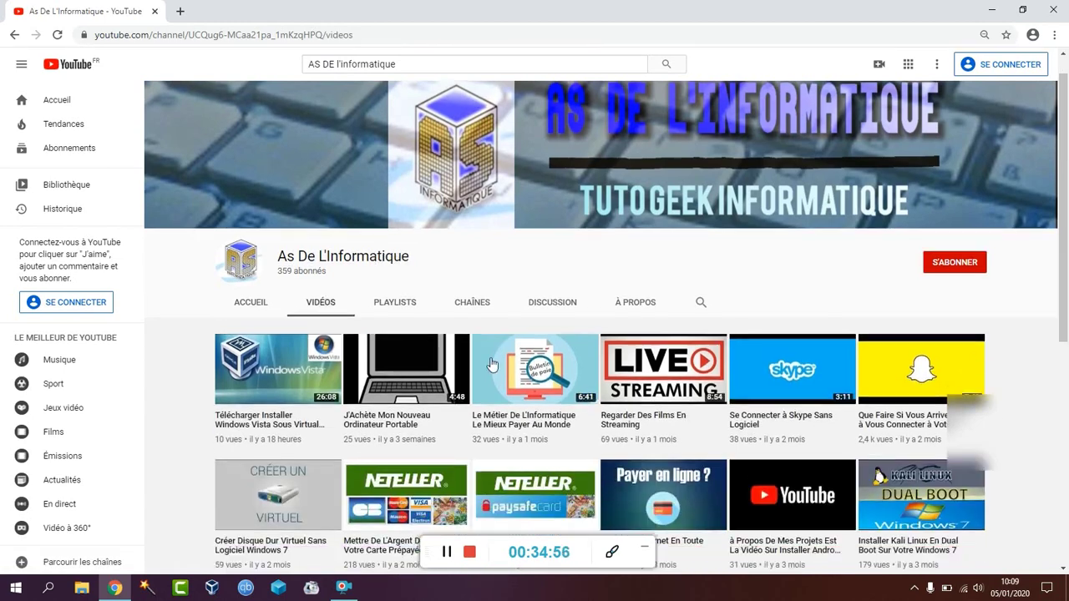
pyautogui.scroll(-5, 409, 286)
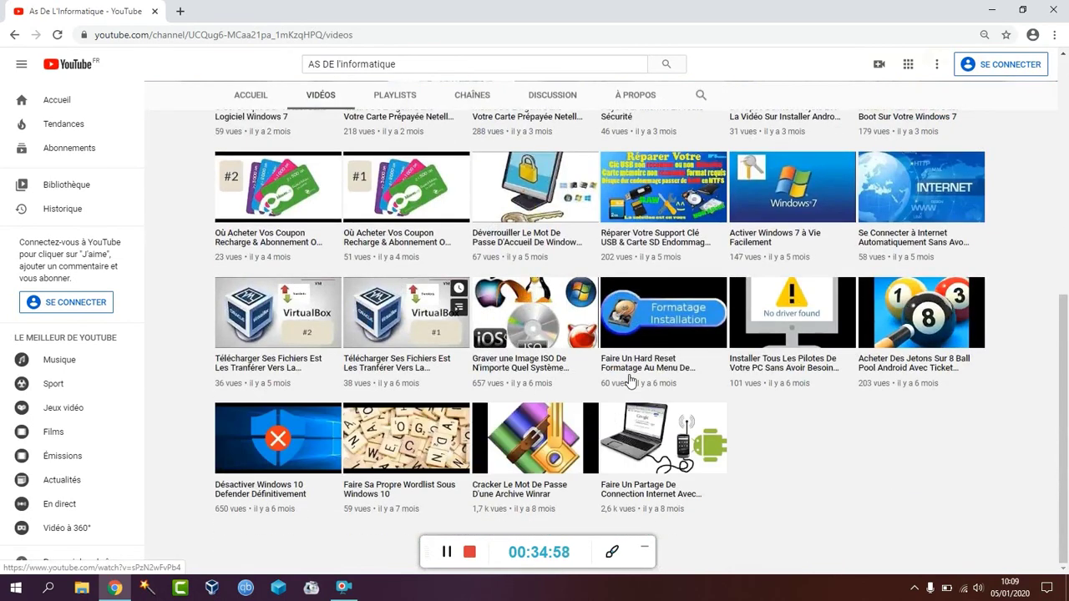
pyautogui.scroll(-3, 589, 357)
pyautogui.scroll(3, 572, 342)
pyautogui.scroll(-5, 571, 342)
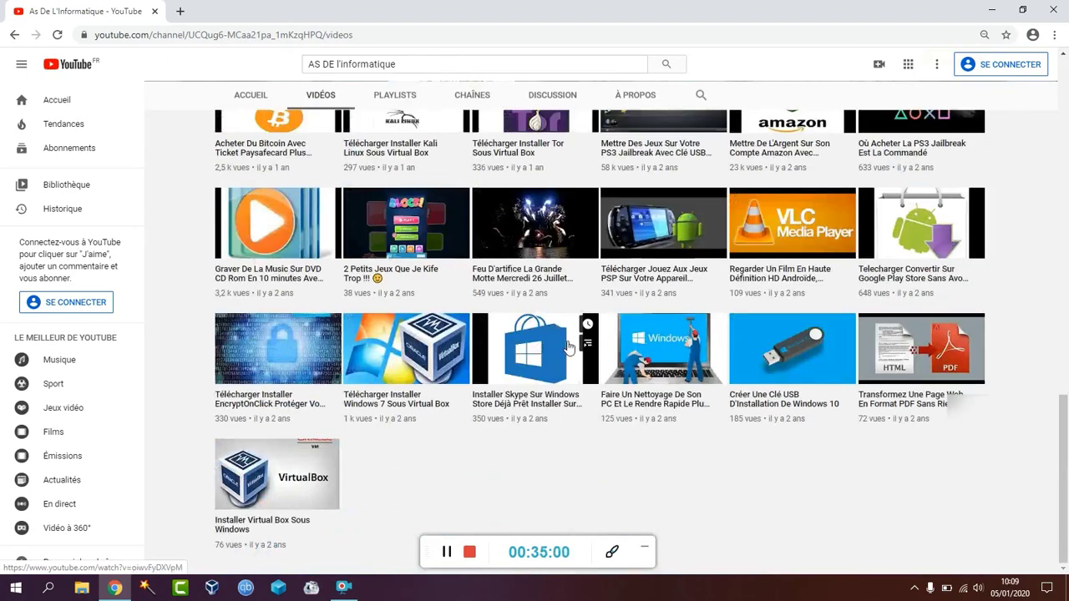
pyautogui.scroll(5, 529, 340)
pyautogui.scroll(10, 528, 340)
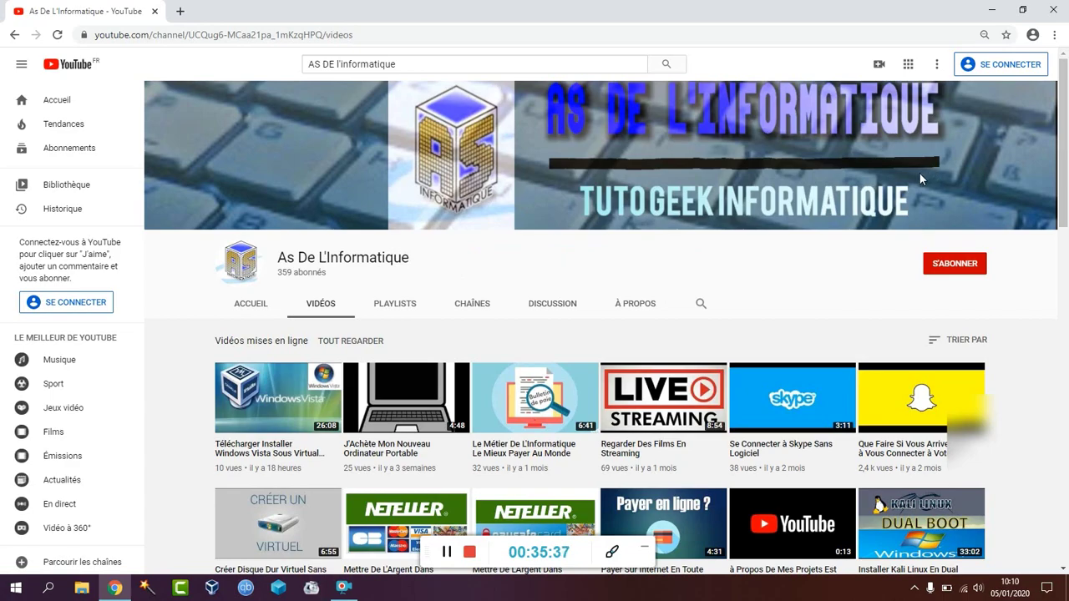
pyautogui.click(1053, 10)
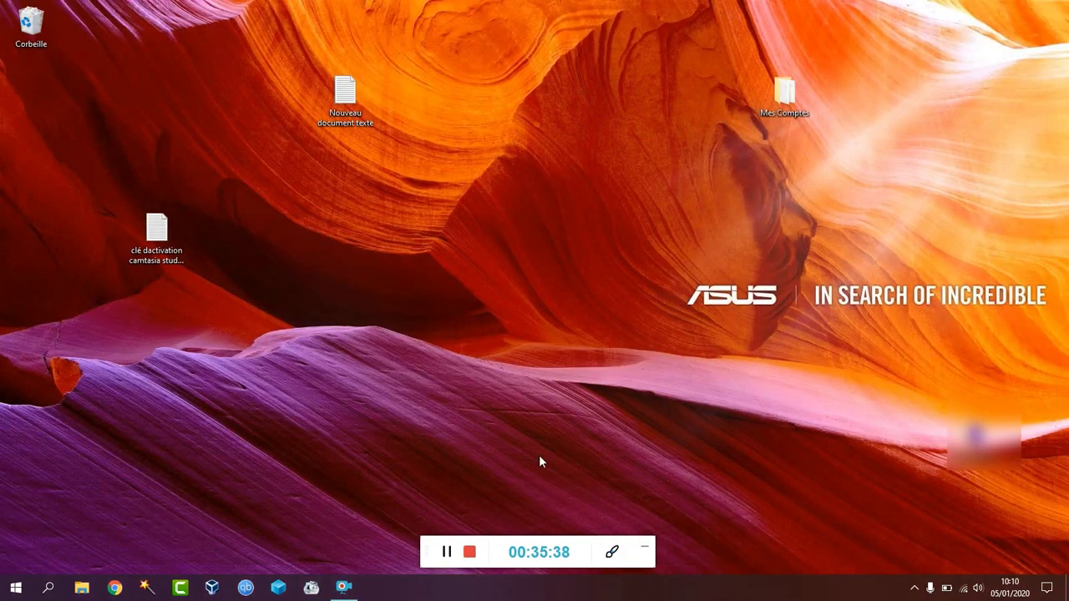